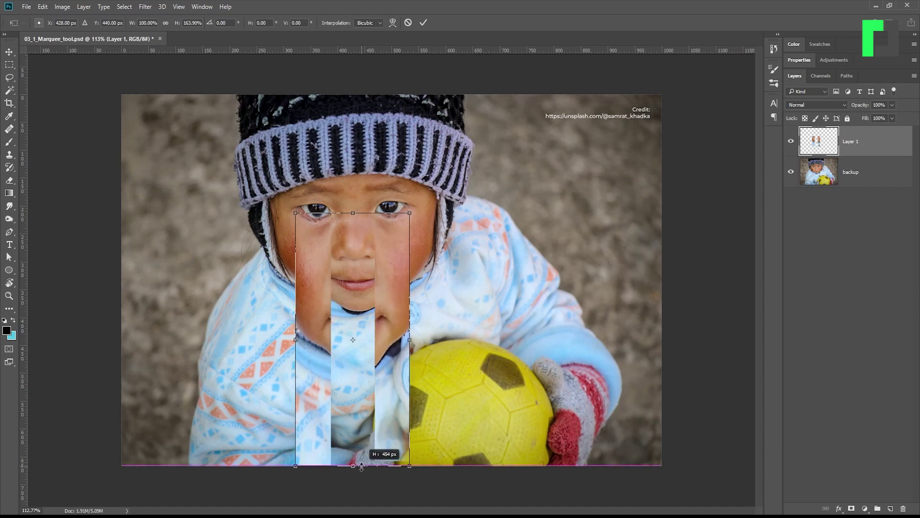
- Stretch the pasted strip slightly taller and outline points up the building's left edge
left_click_drag(361, 466, 361, 470)
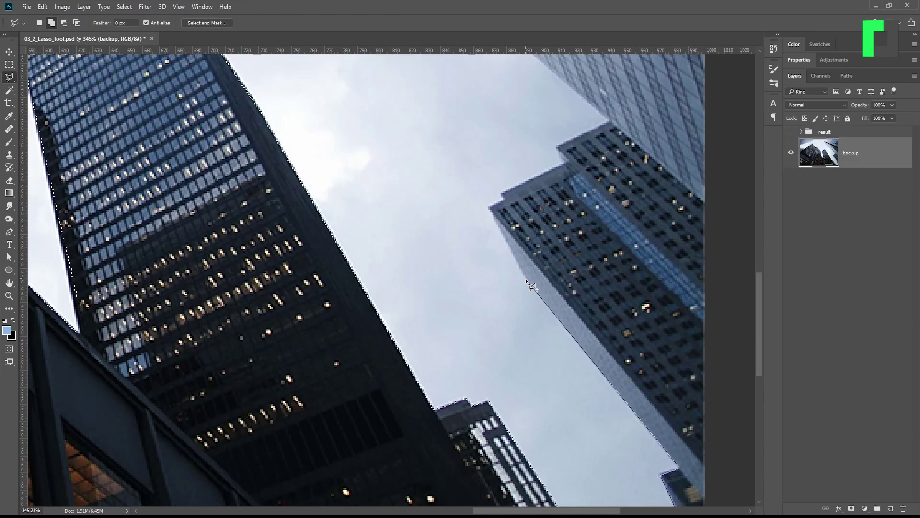
left_click(526, 279)
left_click(489, 208)
left_click(502, 194)
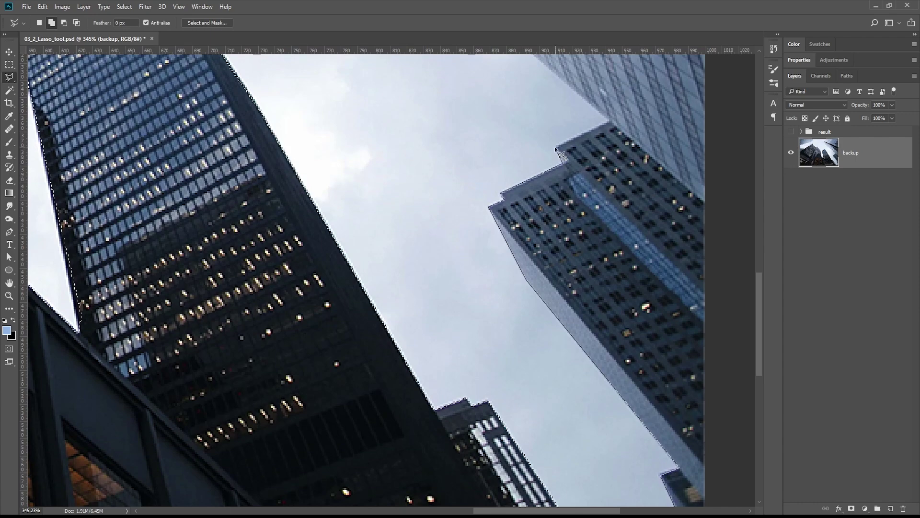
left_click_drag(554, 147, 554, 497)
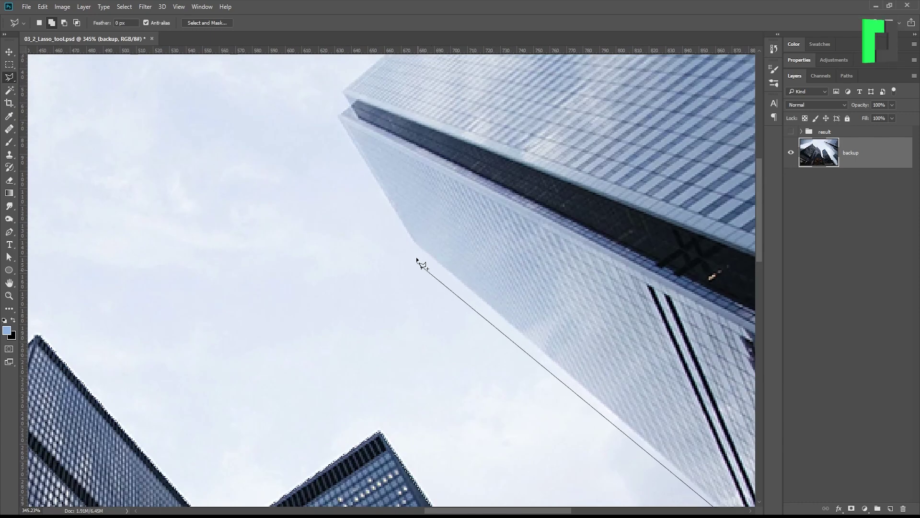
left_click_drag(421, 261, 482, 386)
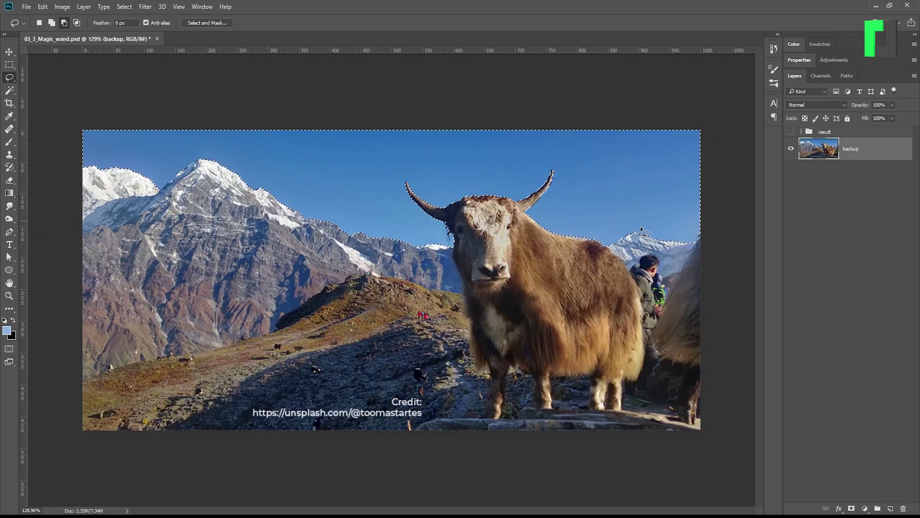
- Copy the selected sky, paste it into a new layer, and hide the backup photo layer
left_click(43, 6)
left_click(69, 90)
left_click(43, 7)
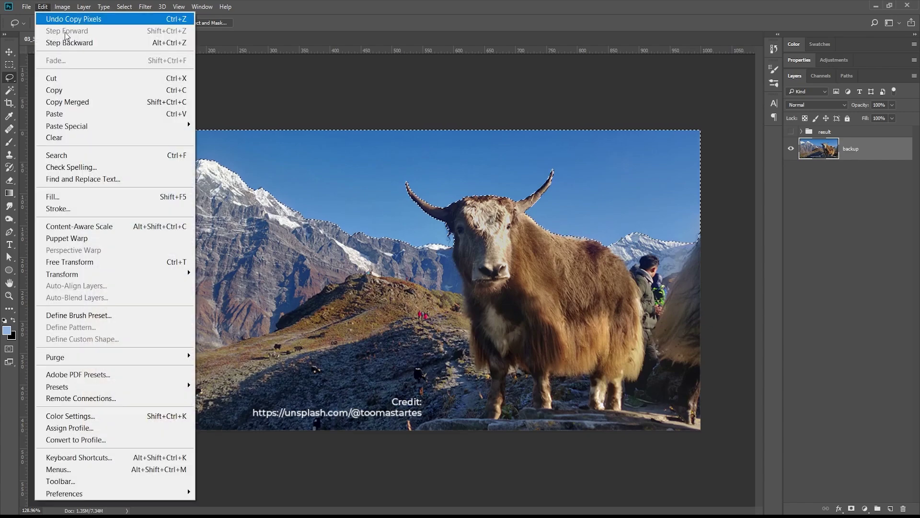
left_click(54, 114)
left_click(791, 171)
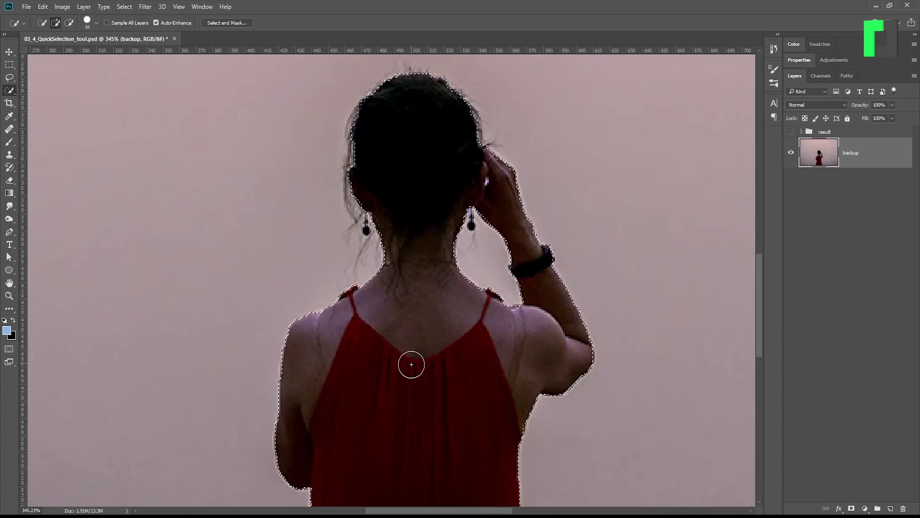
- Trace a curved Pen path around the girl's shoulder
scroll(421, 345, "down", 3)
scroll(359, 247, "up", 5)
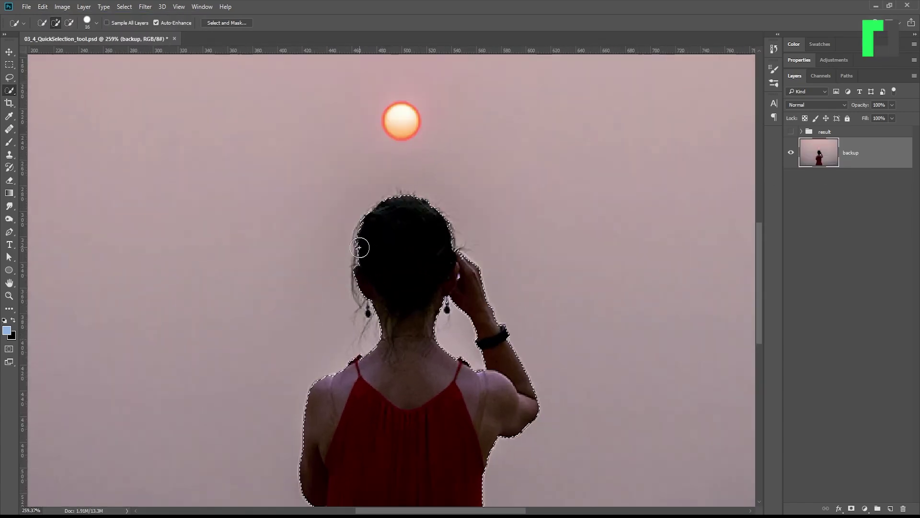
scroll(429, 393, "up", 2)
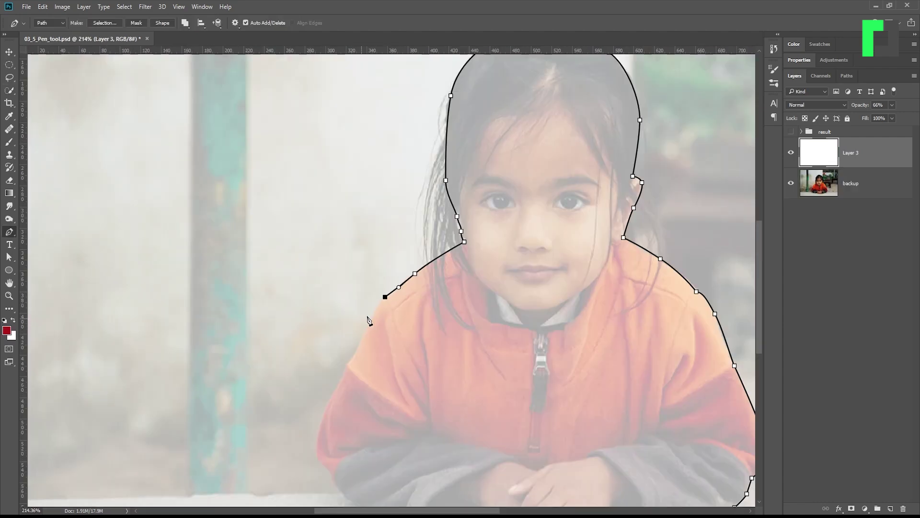
left_click_drag(370, 320, 360, 339)
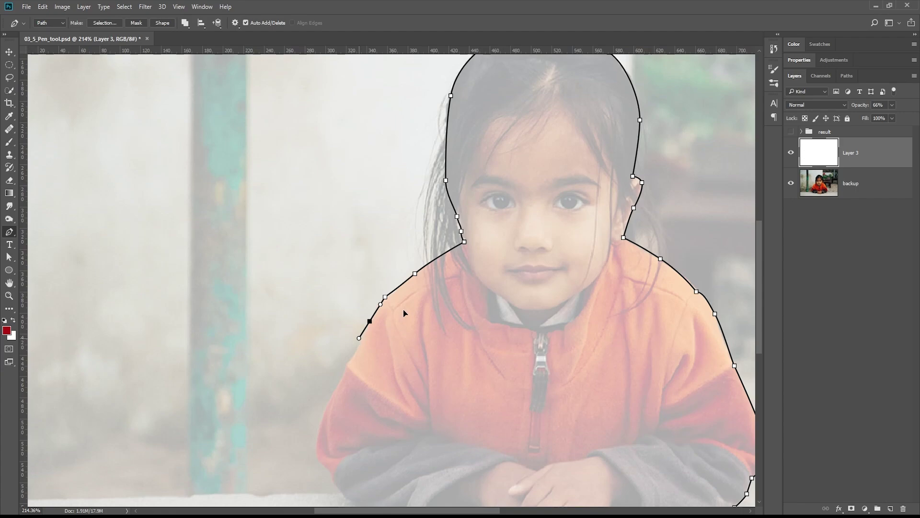
left_click_drag(403, 313, 426, 251)
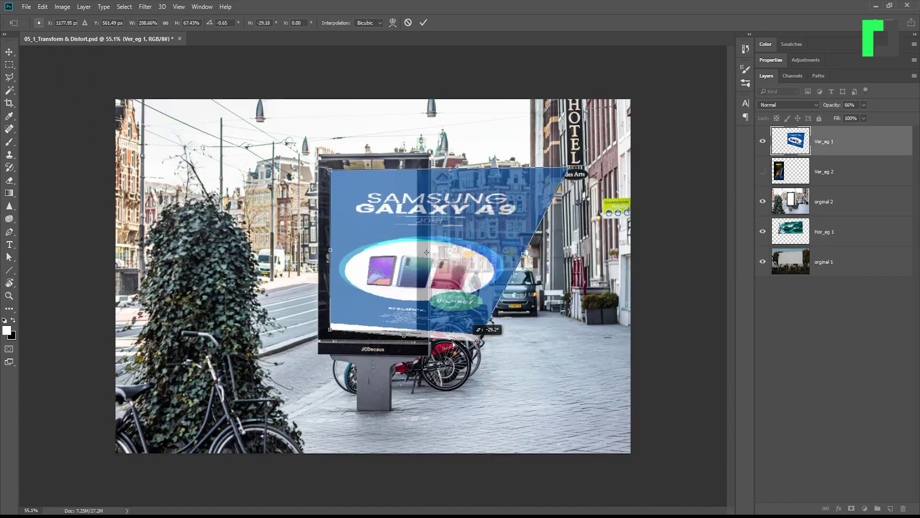
- Skew the poster sharply to one side, then pull it back nearly upright
left_click_drag(417, 336, 416, 334)
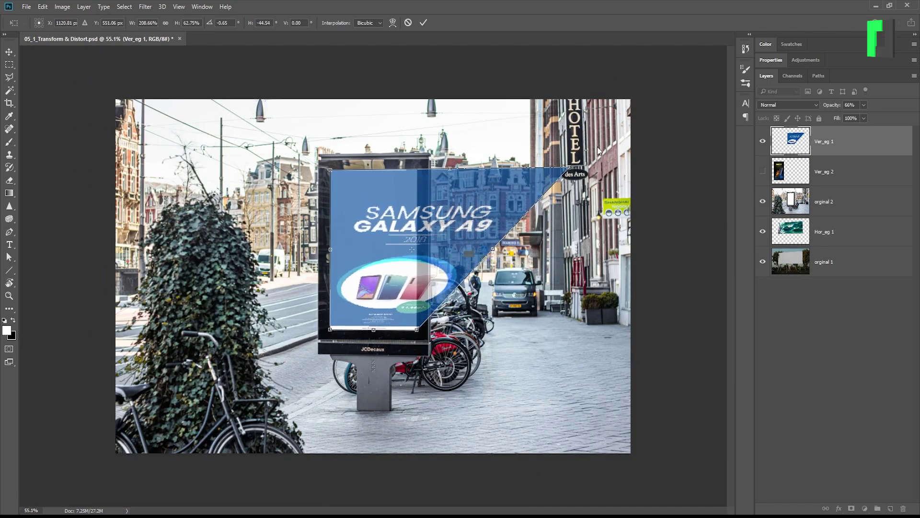
left_click_drag(568, 167, 417, 170)
scroll(390, 288, "up", 1)
scroll(392, 289, "up", 2)
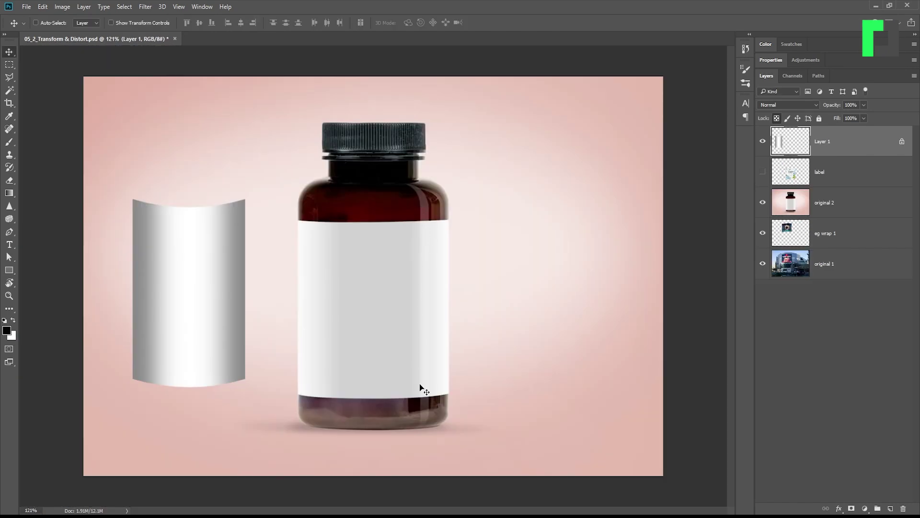
- Hide Layer 1, show and select the bottle label layer, and set it to Multiply
left_click(763, 143)
left_click(763, 172)
left_click(831, 173)
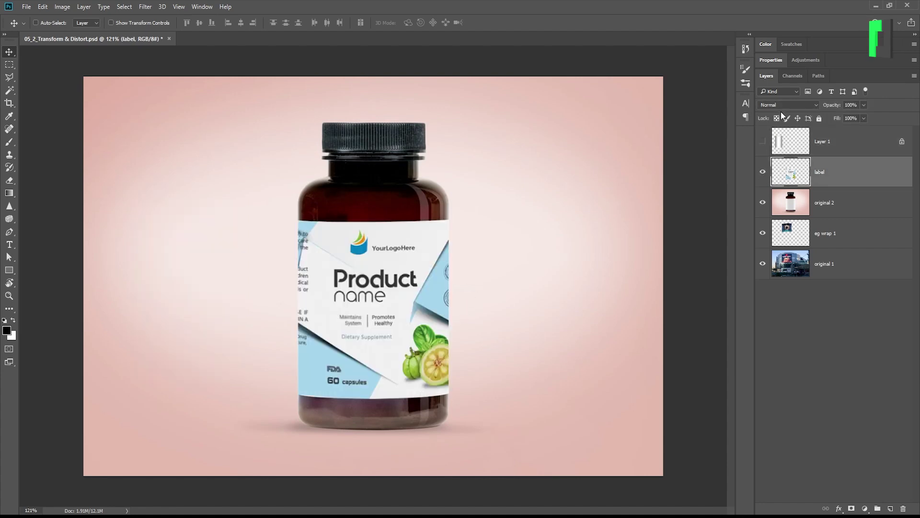
left_click(782, 106)
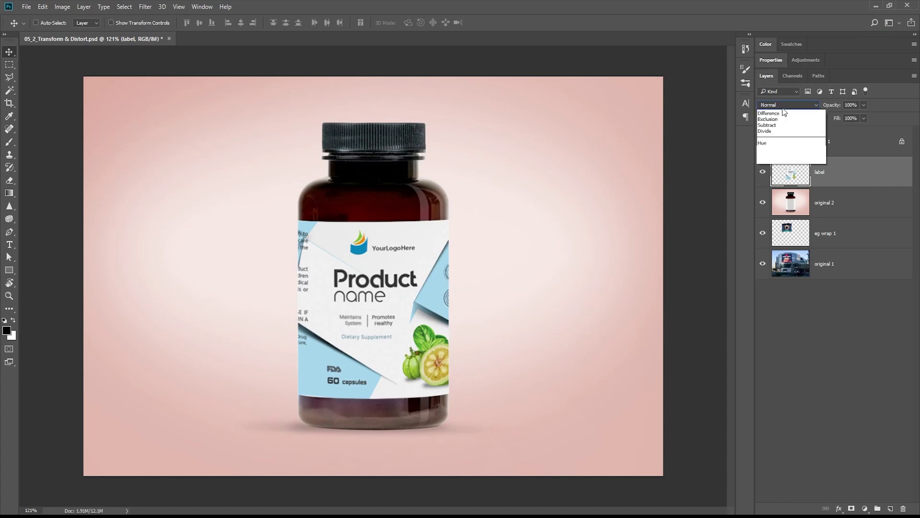
left_click(779, 135)
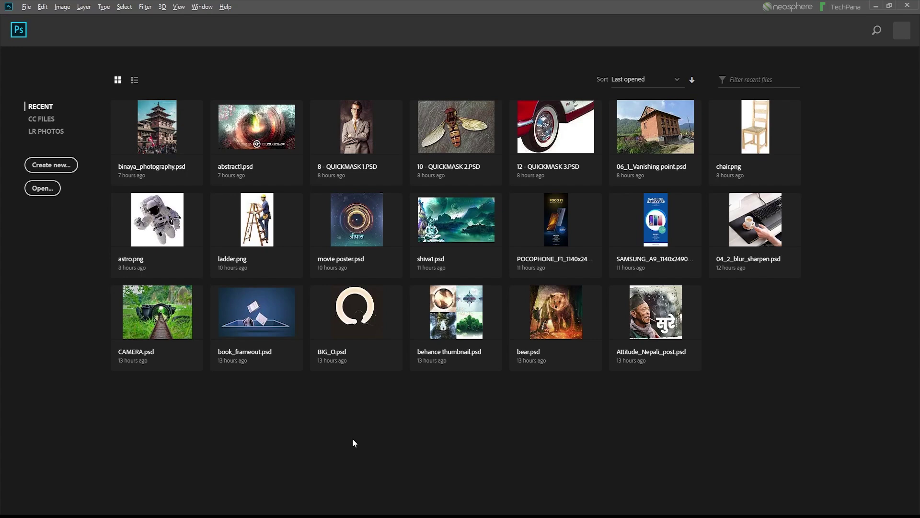
- In the 05_transform and distort exercise folder, open 05_1_Transform & Distort.psd in Photoshop
key("alt+Tab")
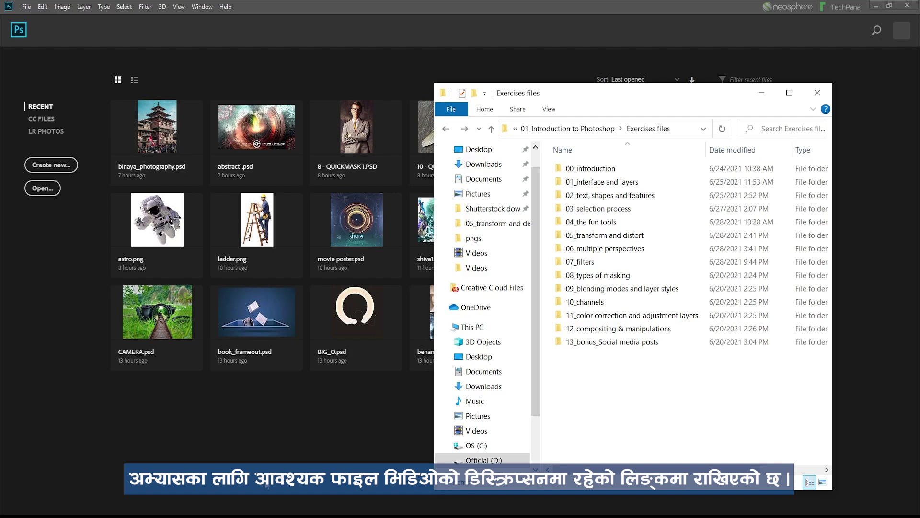
double_click(635, 244)
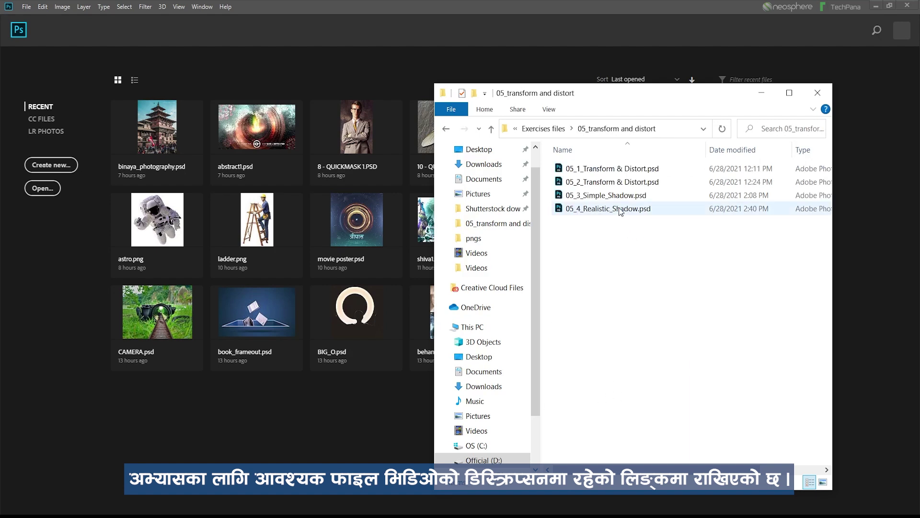
left_click(618, 173)
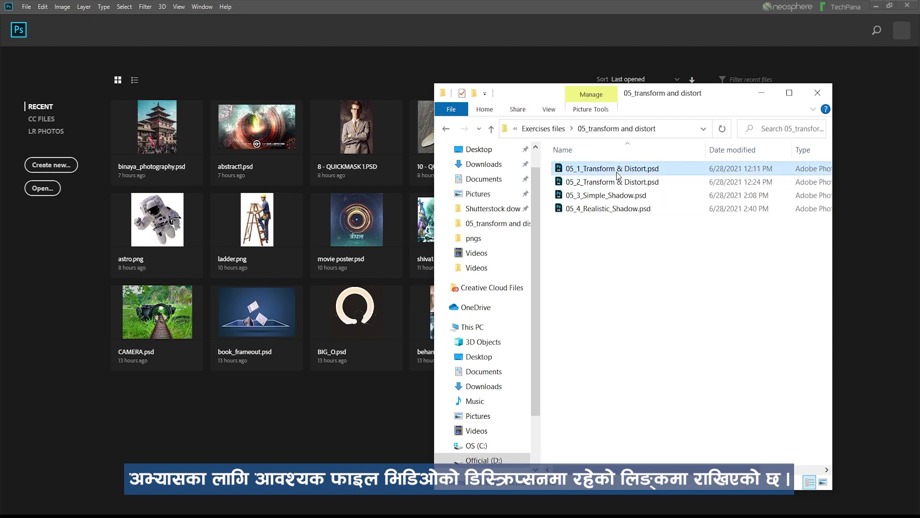
double_click(617, 172)
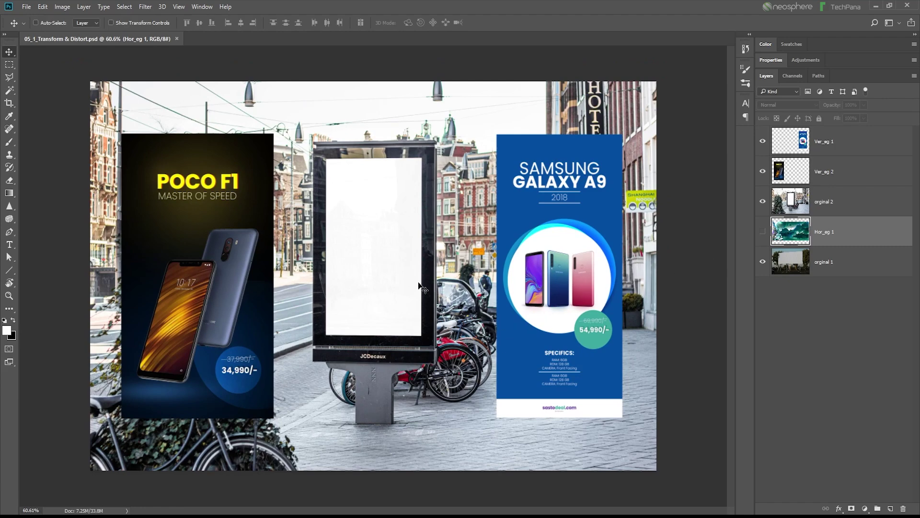
- Hide Ver_eg 1, Ver_eg 2 and orginal 2, select orginal 1, and show Hor_eg 1
scroll(418, 285, "down", 1)
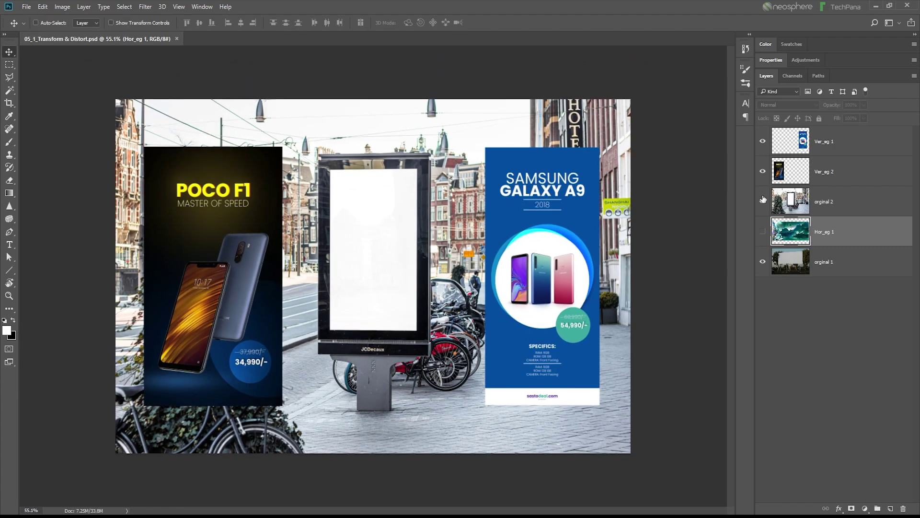
left_click_drag(763, 172, 764, 150)
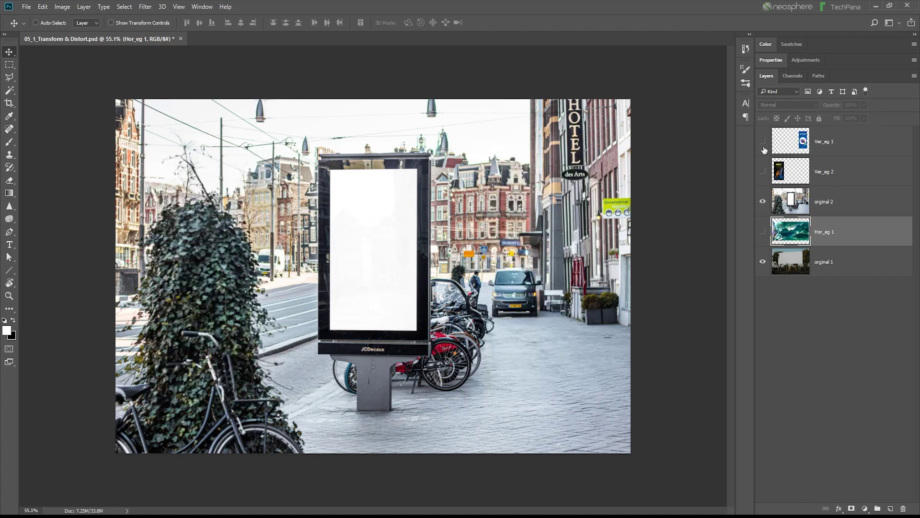
left_click(828, 212)
left_click(762, 209)
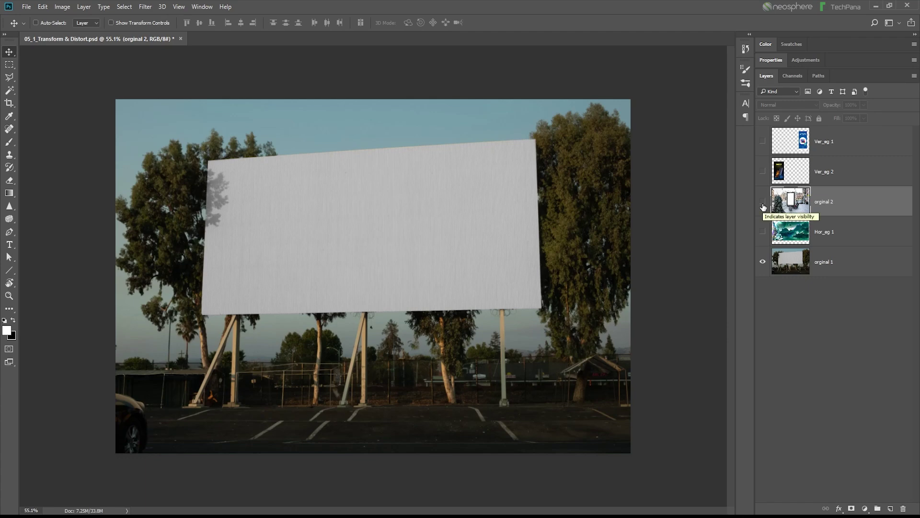
left_click(829, 263)
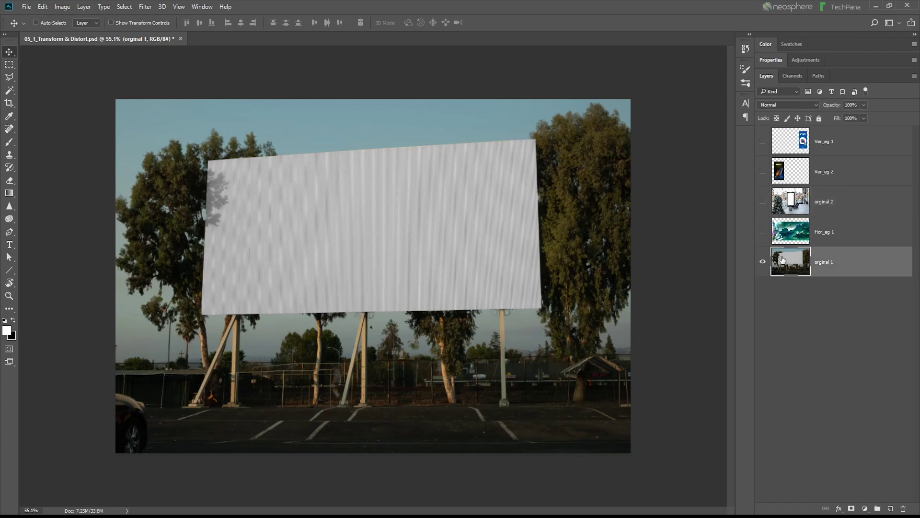
left_click(763, 232)
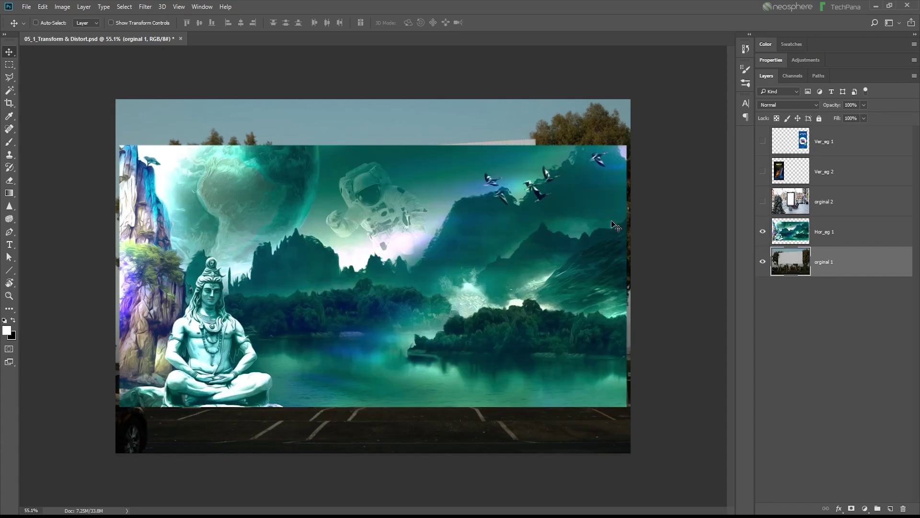
- Free Transform the Hor_eg 1 layer, scaling it to about 70% over the billboard
left_click(823, 244)
left_click(43, 6)
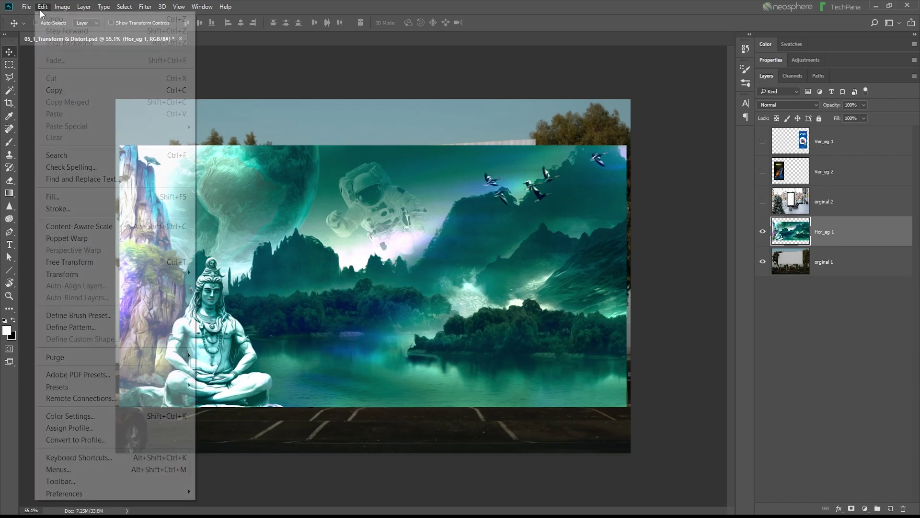
left_click(100, 262)
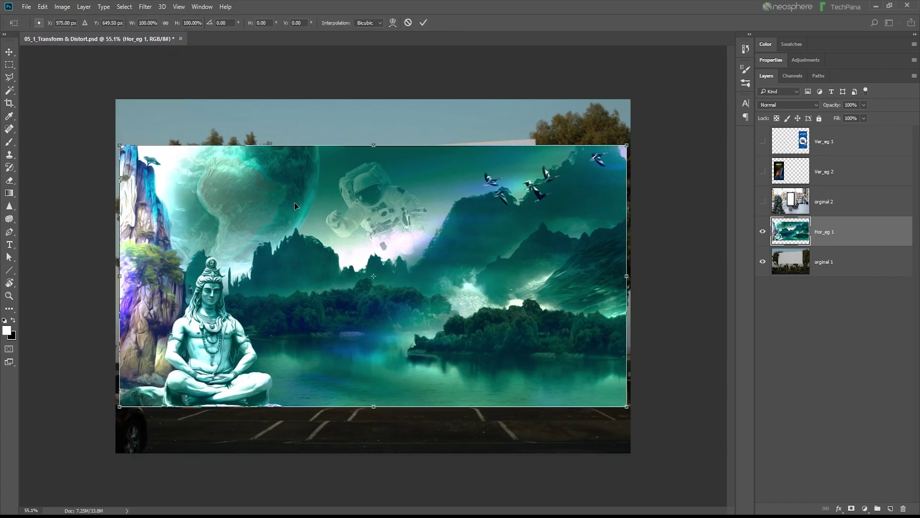
mouse_move(312, 197)
left_mouse_down()
mouse_move(312, 188)
mouse_move(312, 197)
left_mouse_up()
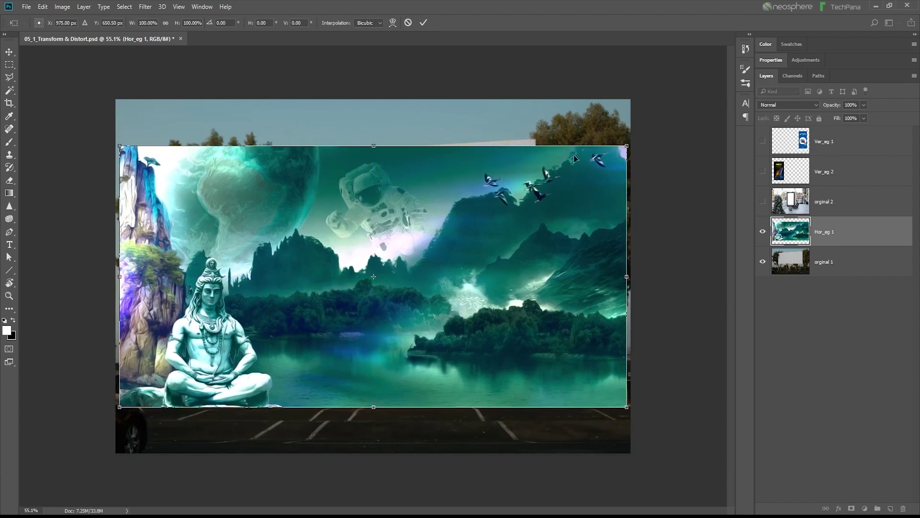
left_click_drag(635, 131, 477, 222)
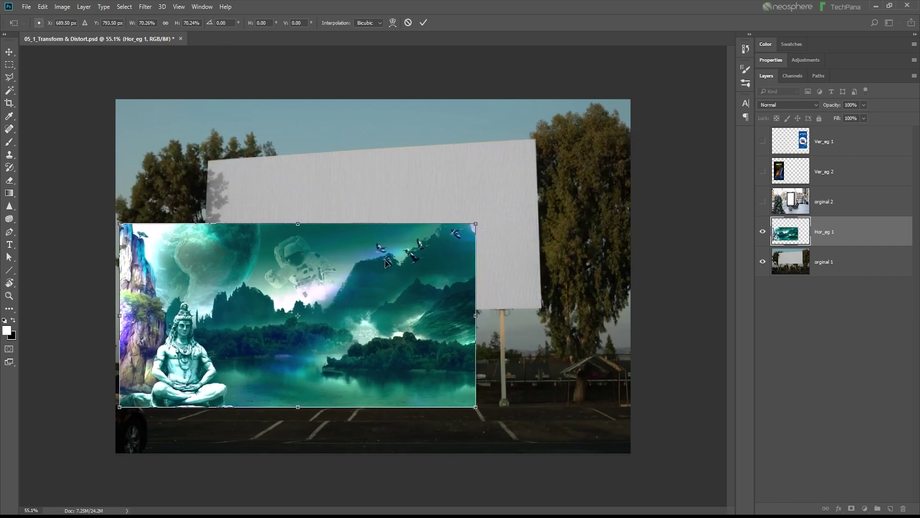
left_click_drag(321, 269, 397, 235)
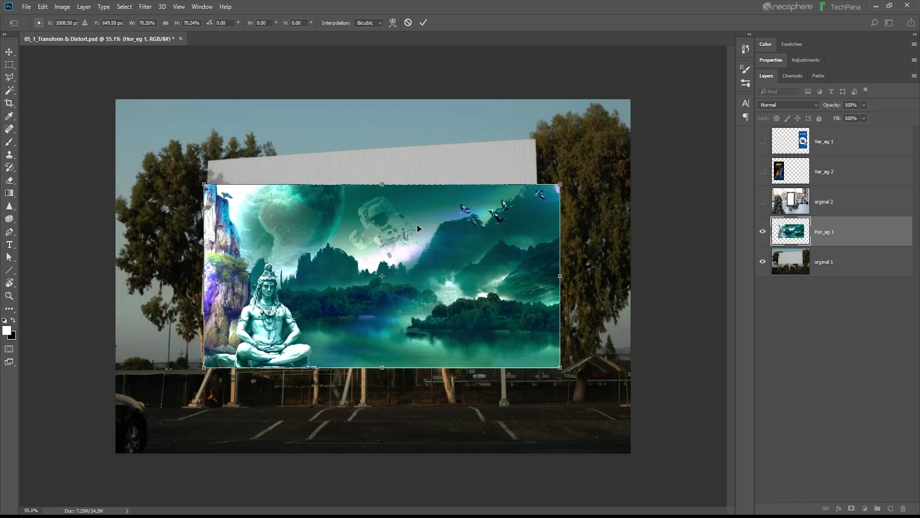
right_click(417, 224)
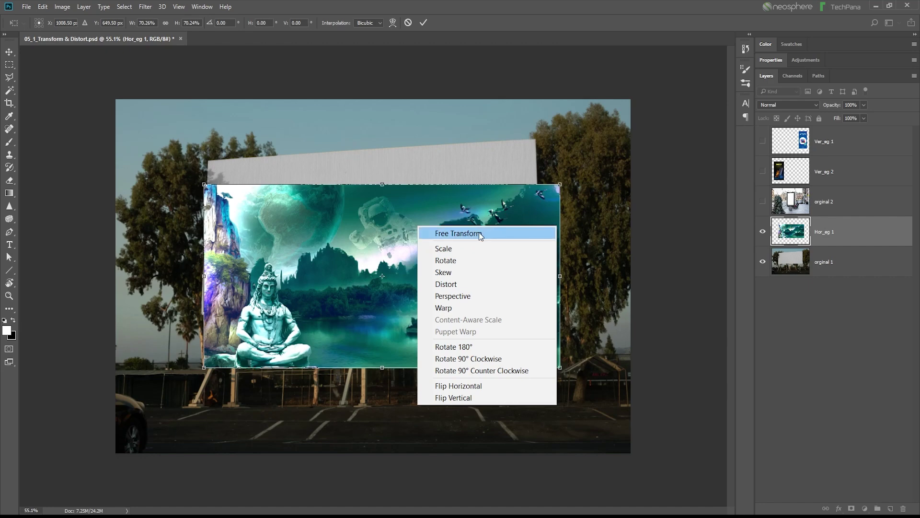
- Set Hor_eg 1 to 60% opacity, position it on the billboard, and narrow it to about 67% width
left_click(484, 214)
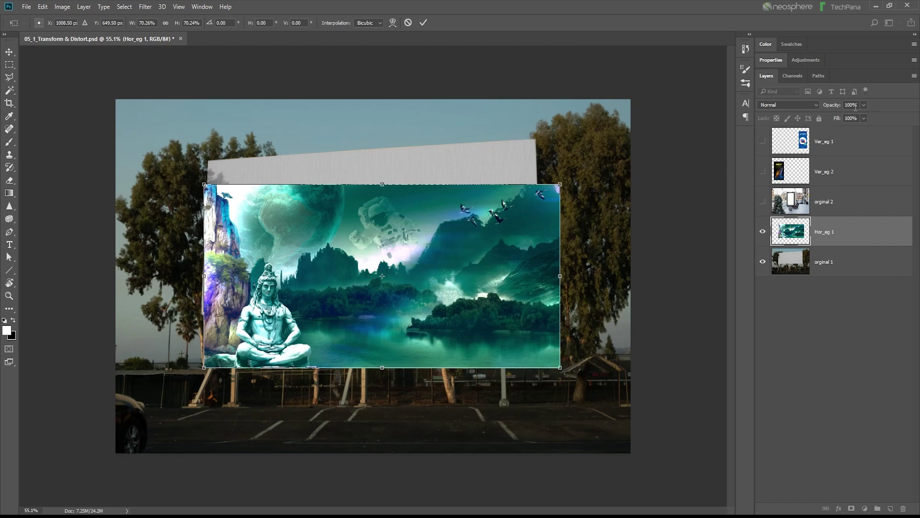
left_click_drag(847, 116, 846, 116)
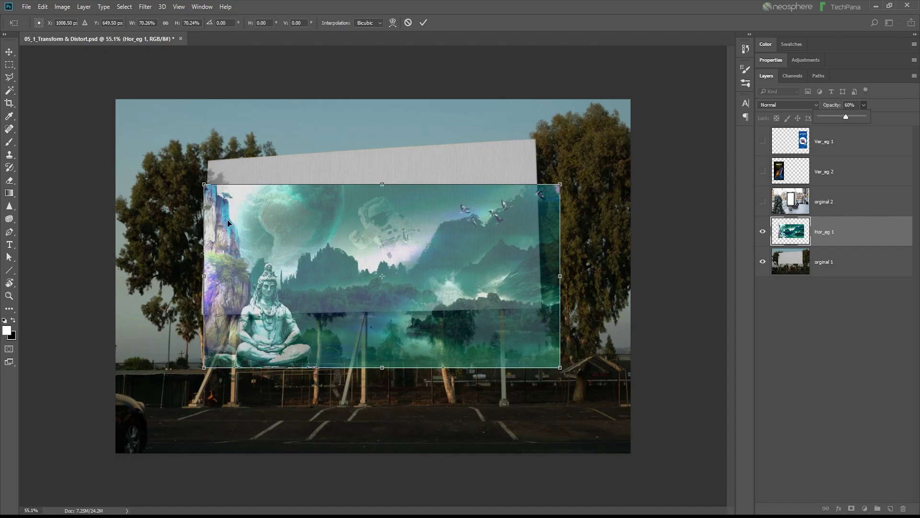
left_click_drag(236, 226, 201, 368)
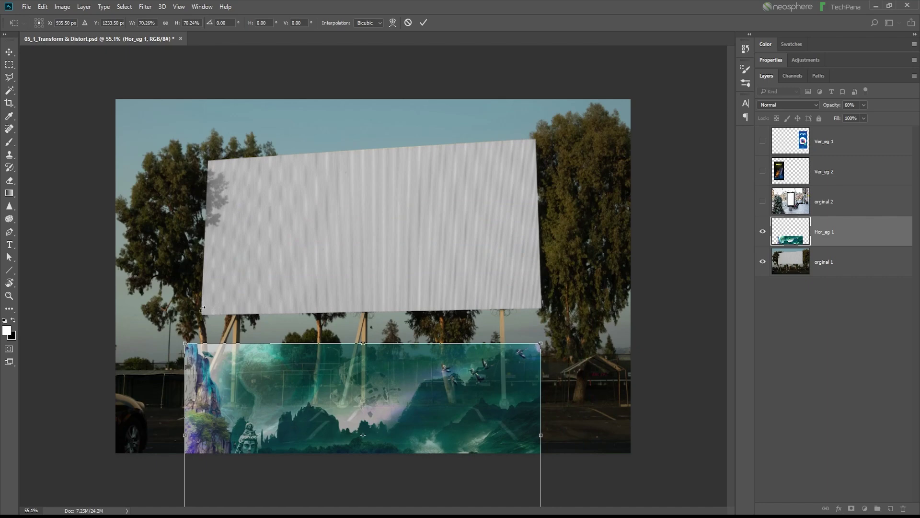
left_click_drag(401, 374, 434, 217)
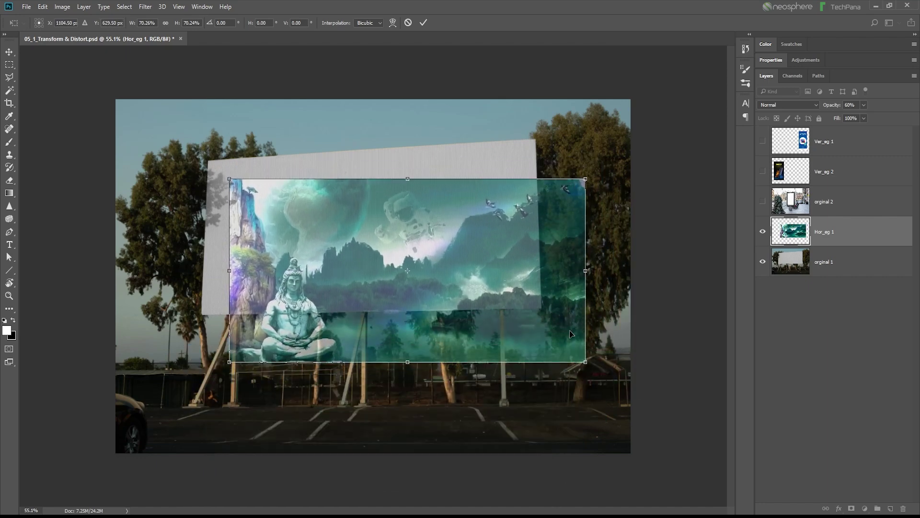
left_click_drag(326, 249, 325, 229)
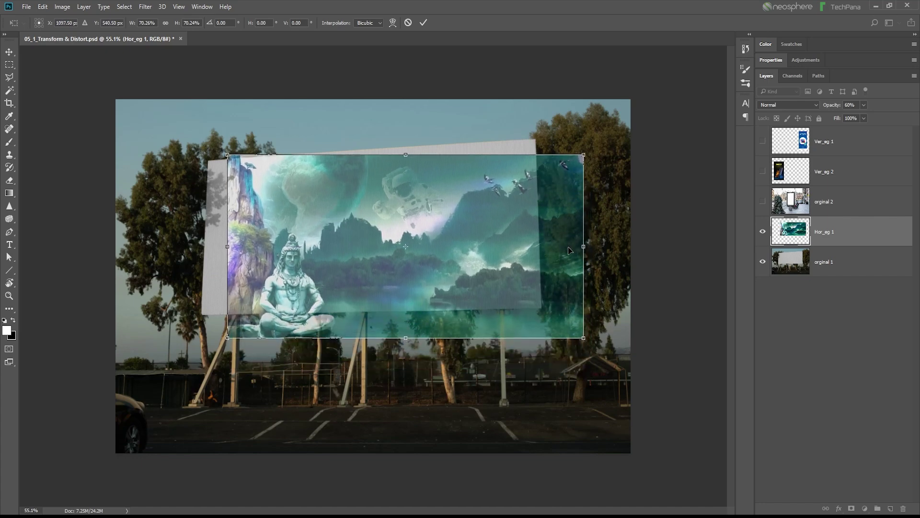
left_click_drag(585, 246, 570, 229)
left_click_drag(373, 199, 366, 243)
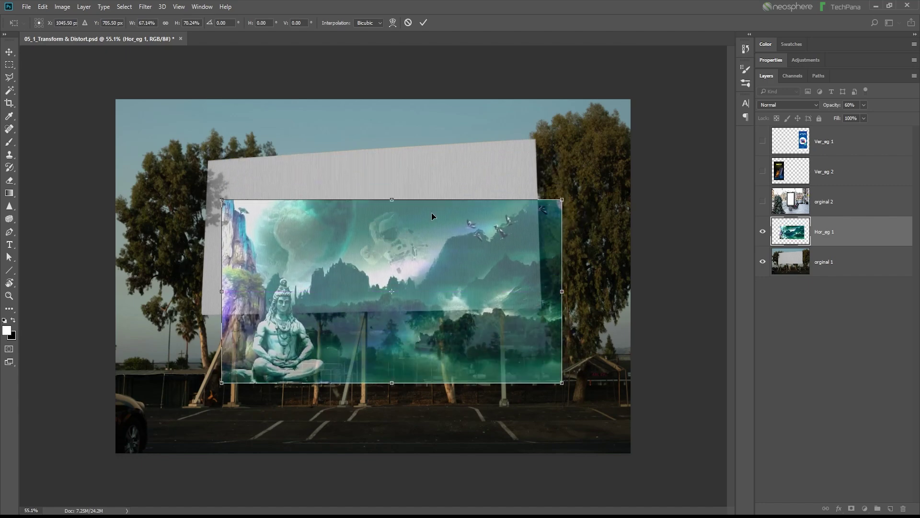
- Try Scale mode, return to free transform, and move the landscape up about 43 px
right_click(421, 224)
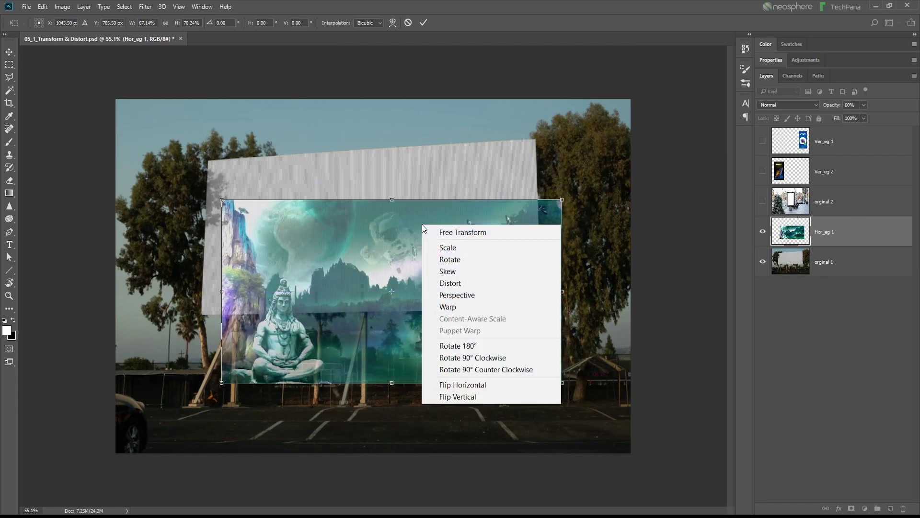
left_click(446, 249)
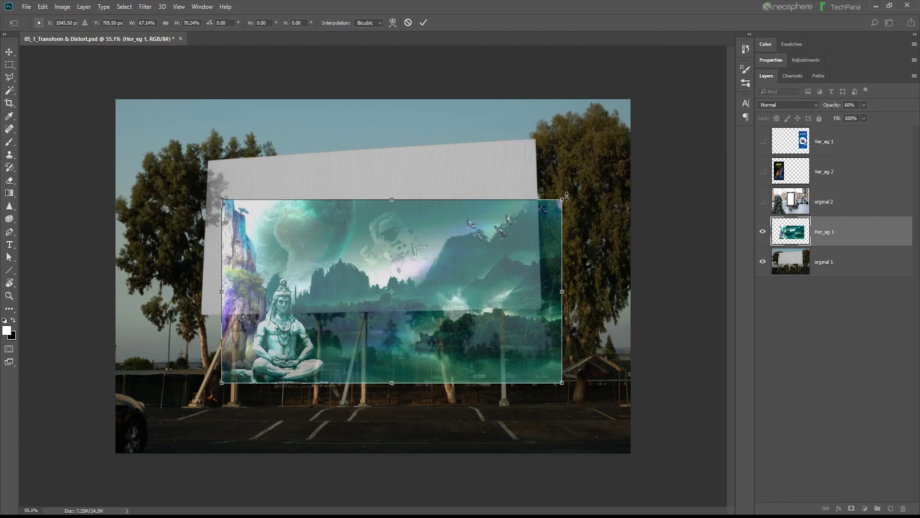
right_click(542, 224)
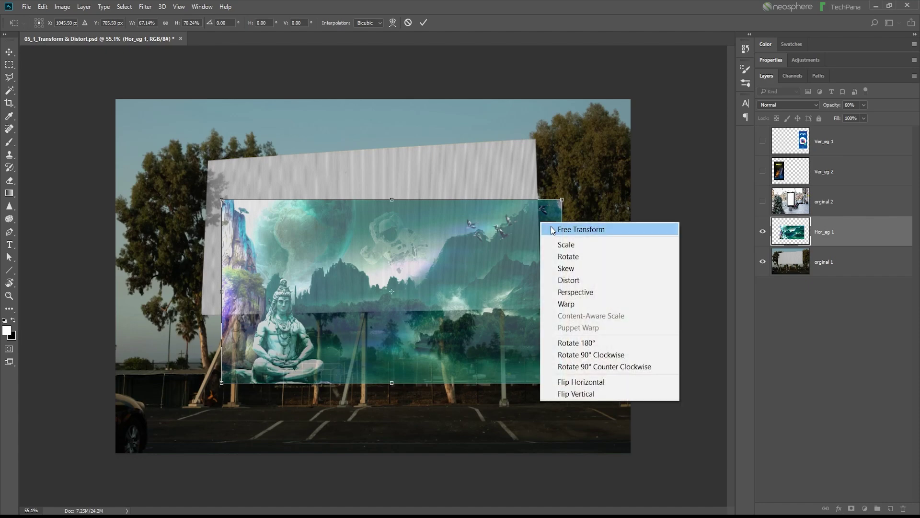
left_click(544, 225)
left_click_drag(530, 223, 558, 208)
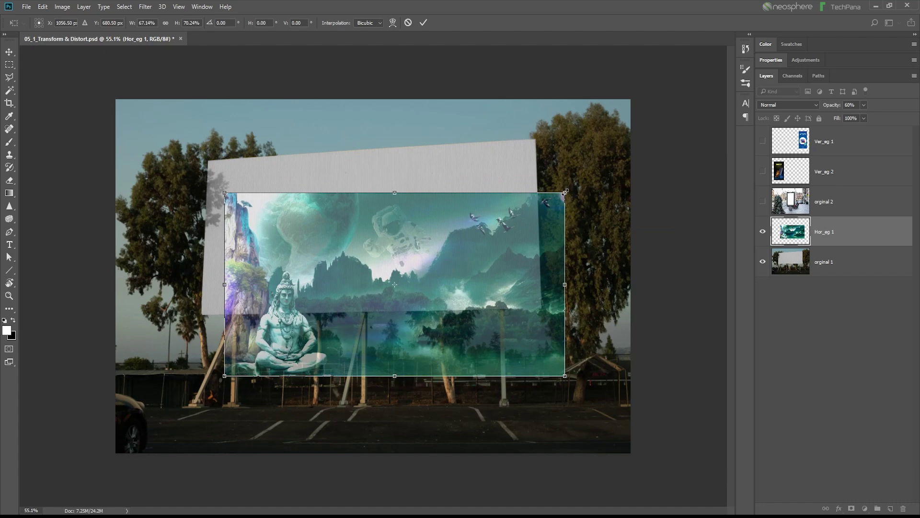
- Try Rotate and Skew modes on the landscape, leaving it unskewed
right_click(534, 222)
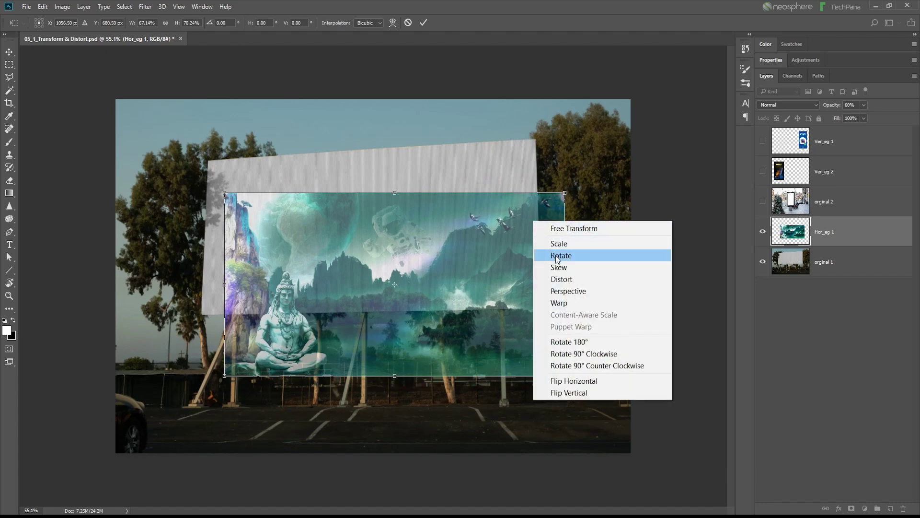
left_click(558, 256)
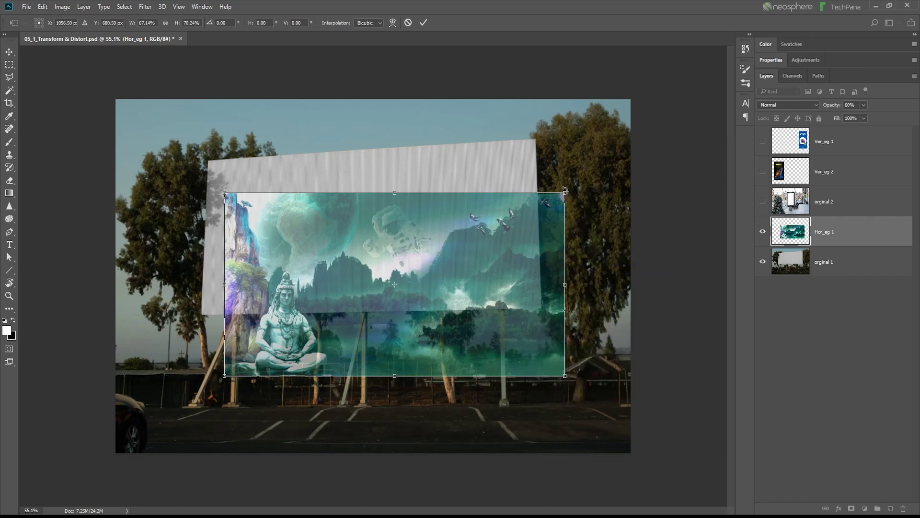
right_click(552, 211)
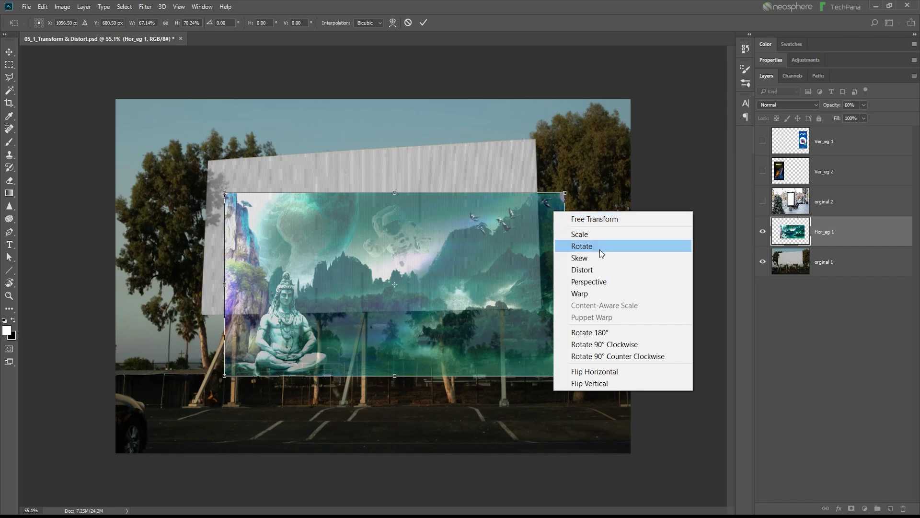
left_click(587, 258)
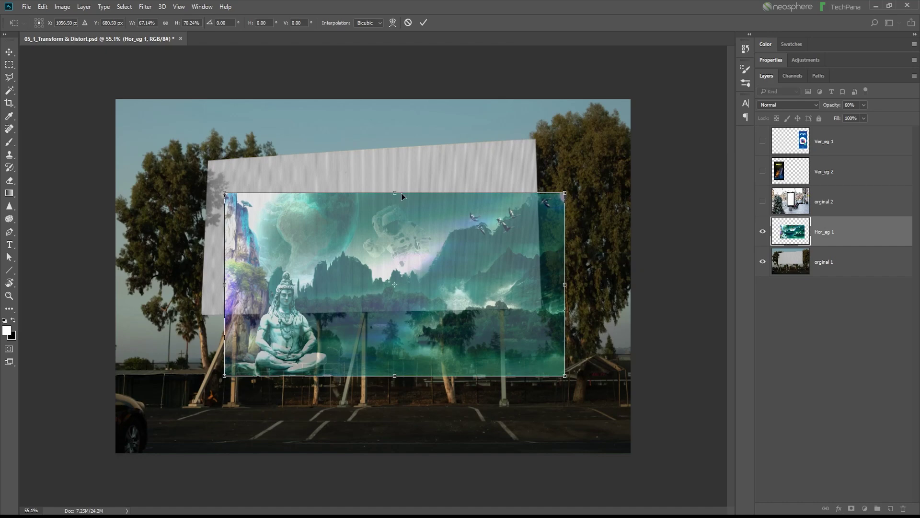
mouse_move(396, 196)
left_mouse_down()
mouse_move(424, 194)
mouse_move(358, 200)
mouse_move(493, 194)
mouse_move(396, 197)
left_mouse_up()
mouse_move(564, 284)
left_mouse_down()
mouse_move(566, 197)
mouse_move(566, 297)
mouse_move(564, 284)
left_mouse_up()
- Raise the landscape image about 60 px on the billboard
left_click(42, 7)
left_click(350, 212)
left_click_drag(351, 212, 354, 183)
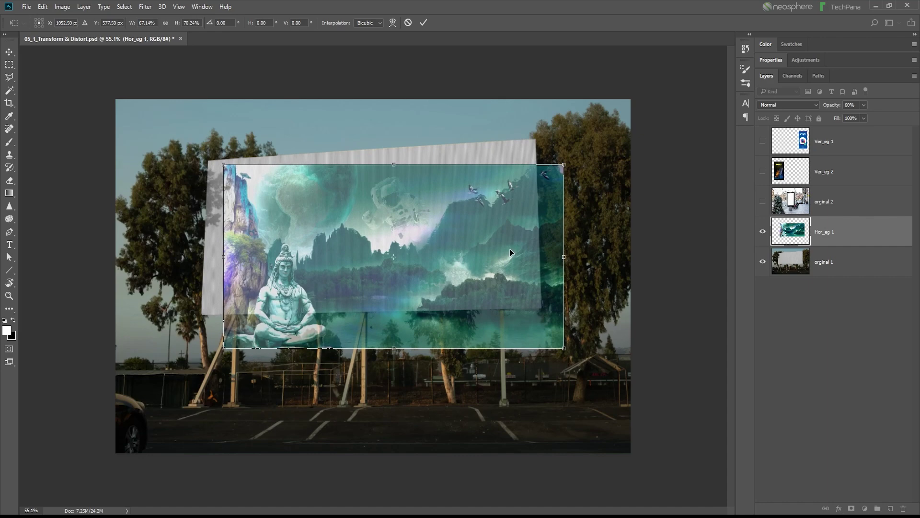
right_click(526, 235)
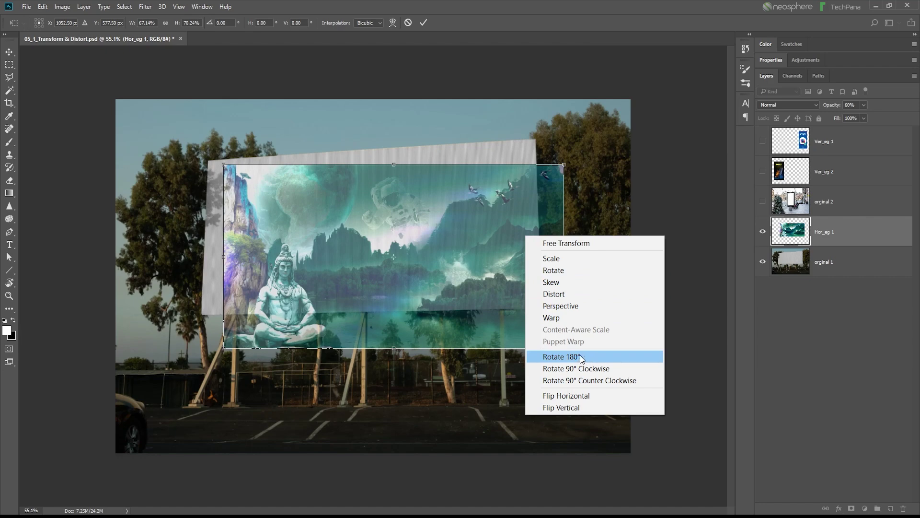
left_click(561, 357)
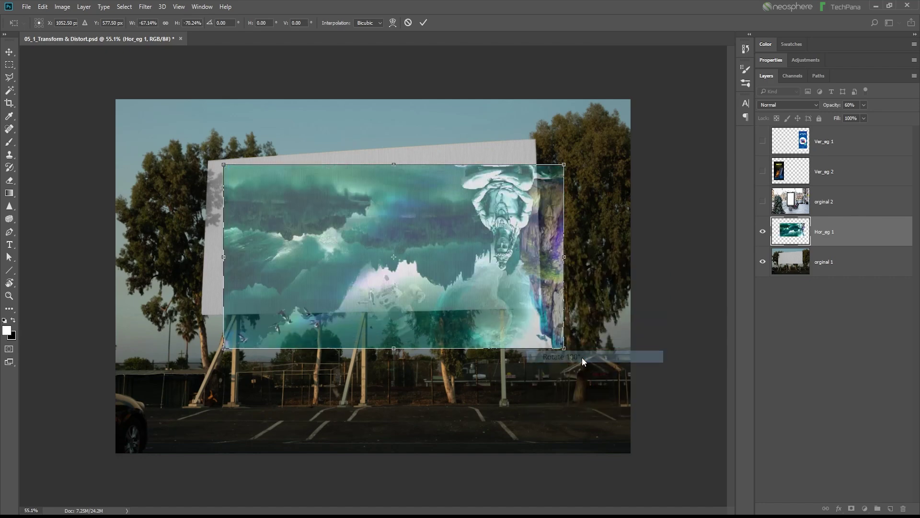
right_click(509, 281)
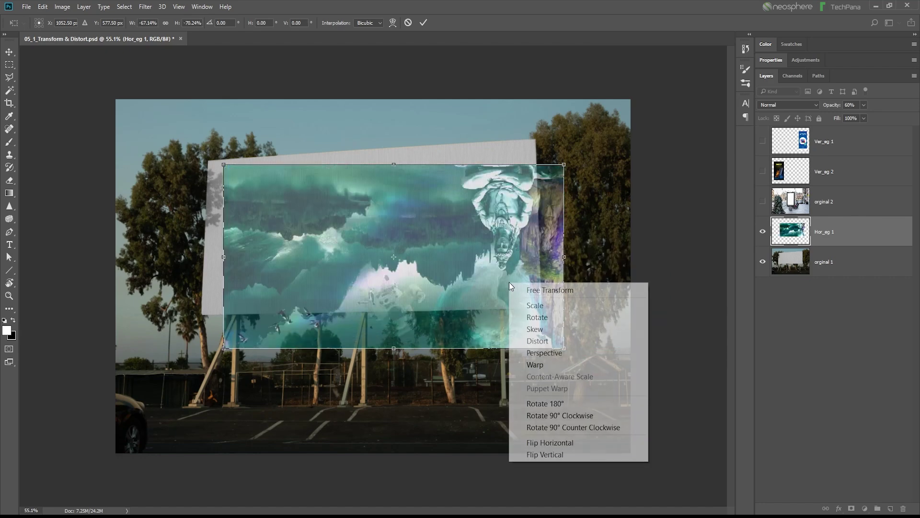
left_click(560, 416)
right_click(450, 254)
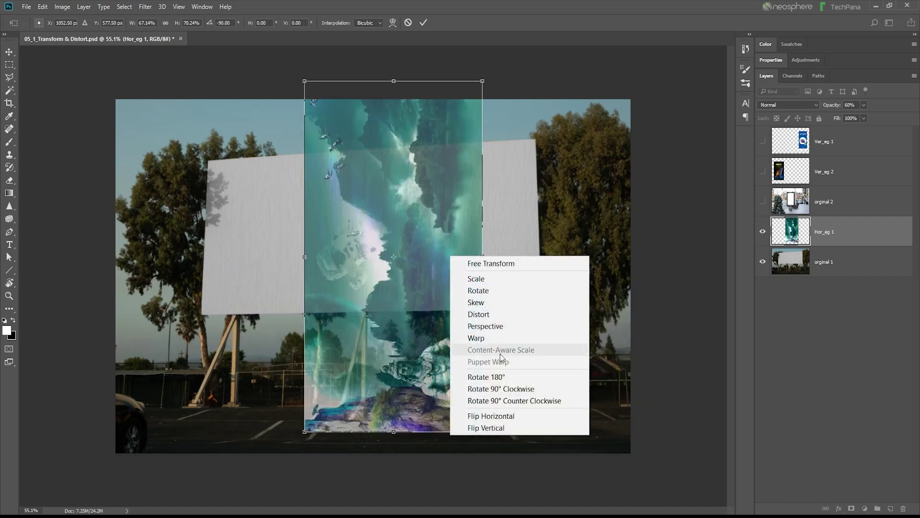
left_click(507, 401)
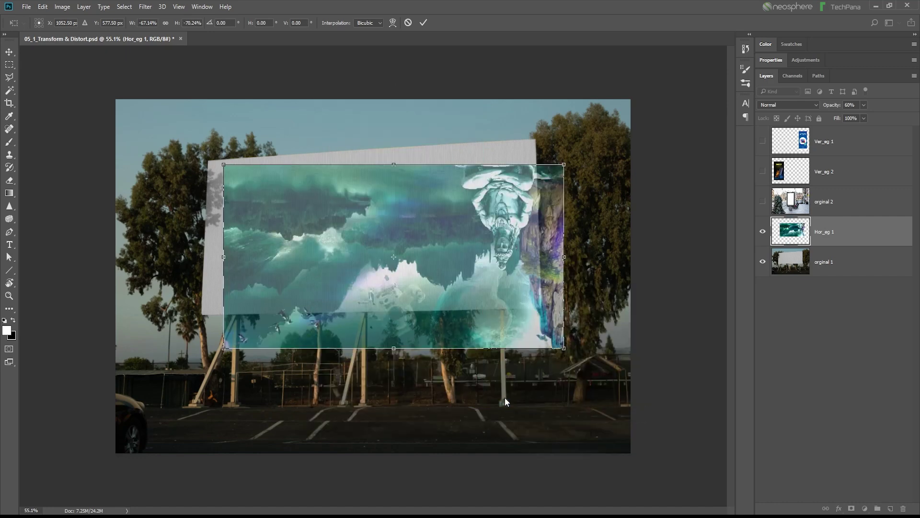
right_click(481, 283)
left_click(531, 413)
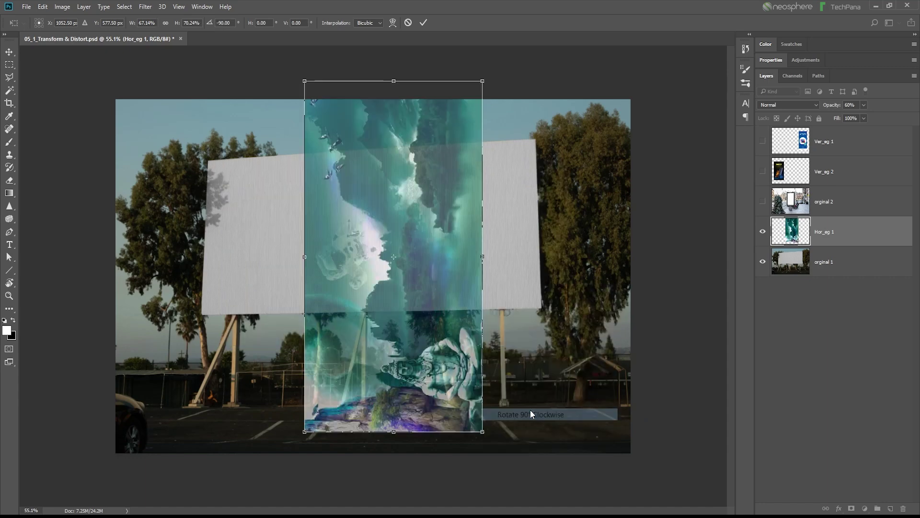
right_click(454, 258)
left_click(509, 392)
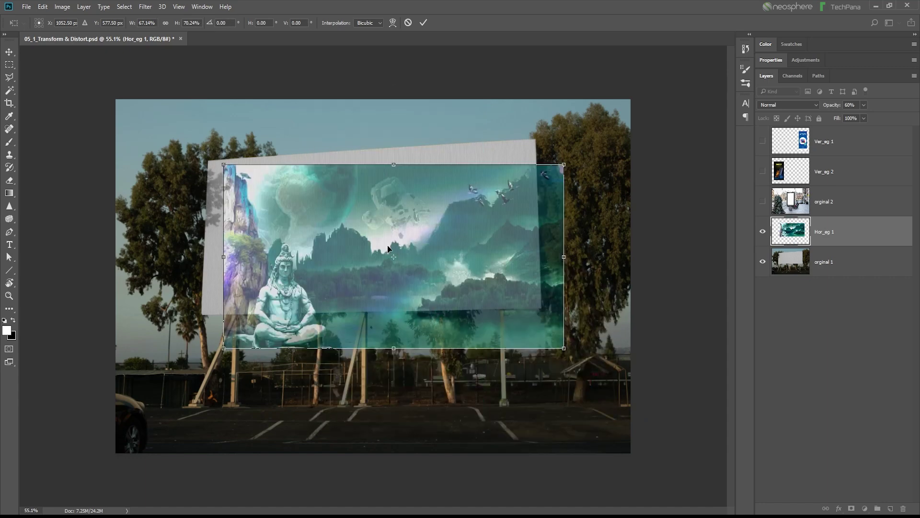
right_click(409, 222)
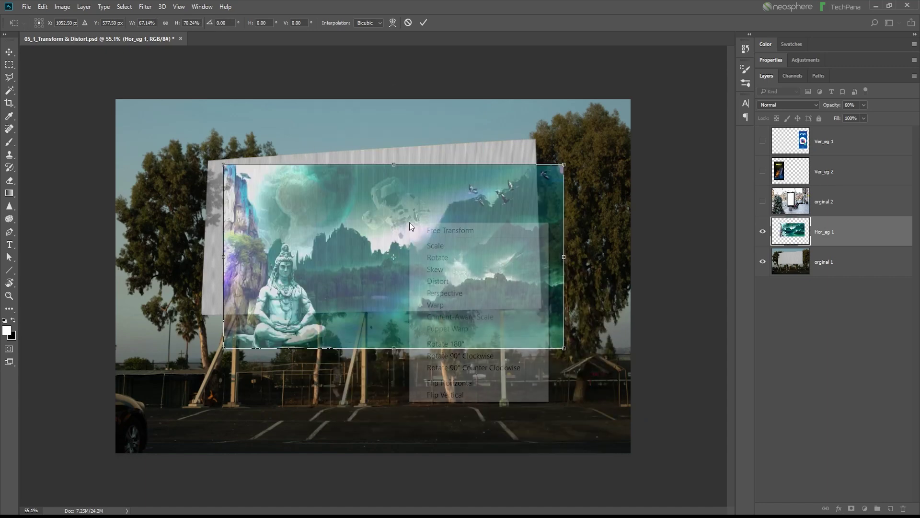
left_click(459, 382)
right_click(423, 274)
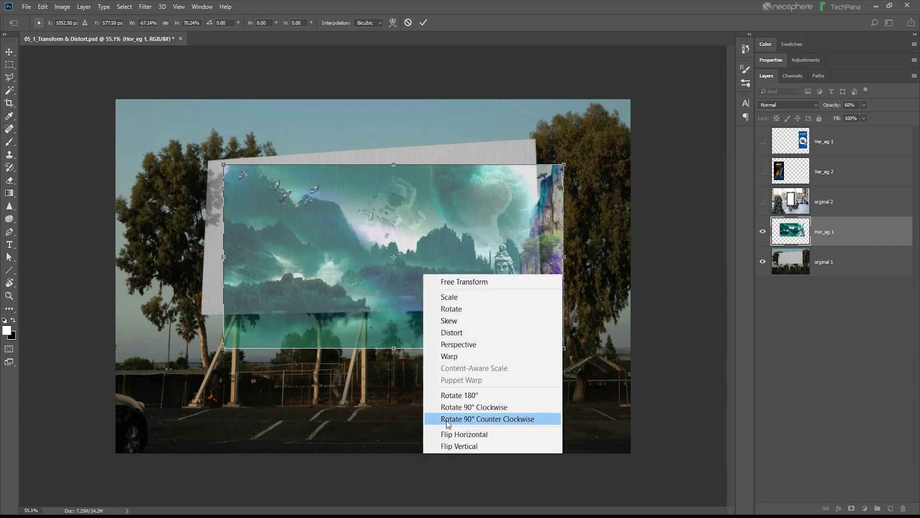
left_click(447, 435)
right_click(414, 285)
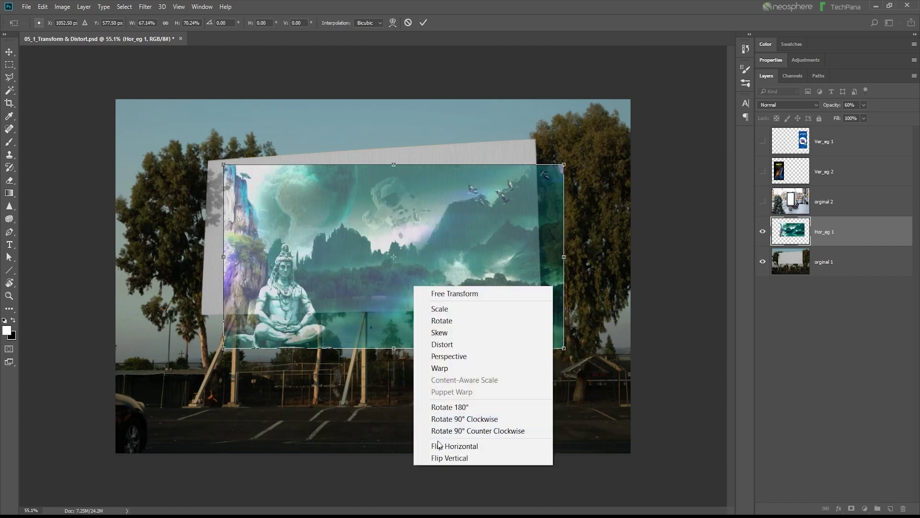
left_click(442, 458)
right_click(392, 252)
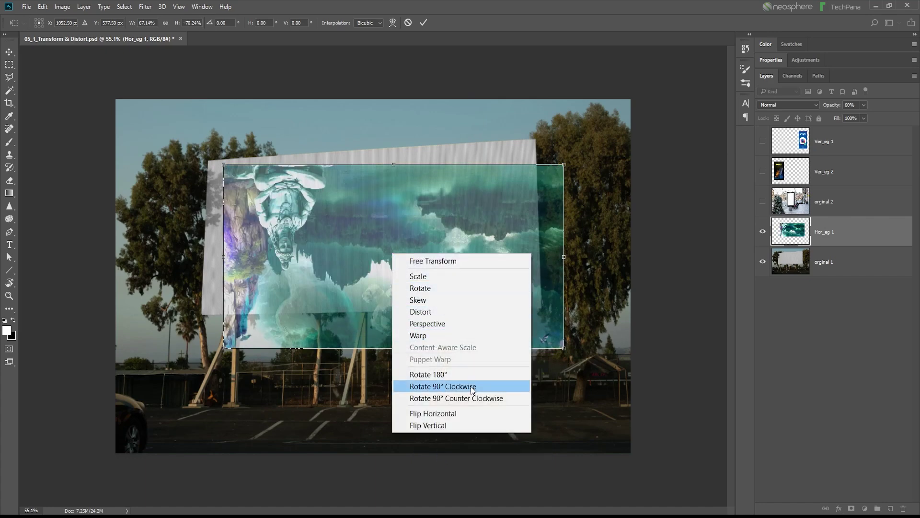
left_click(461, 423)
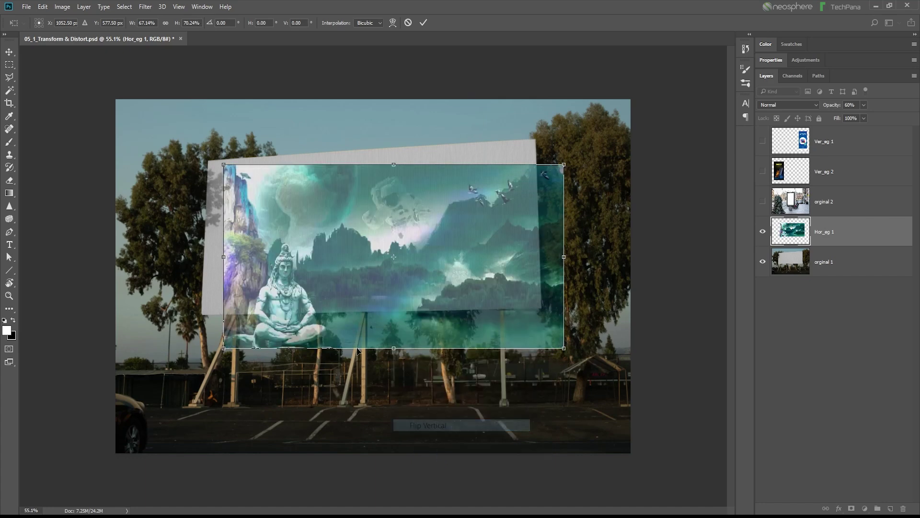
right_click(393, 210)
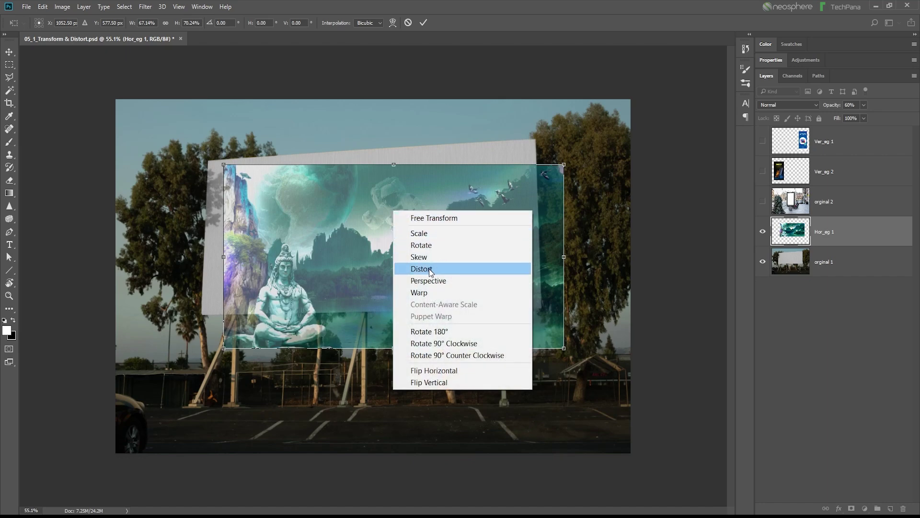
- Switch to Distort and pin the artwork's top-left corner onto the billboard's corner
left_click(223, 165)
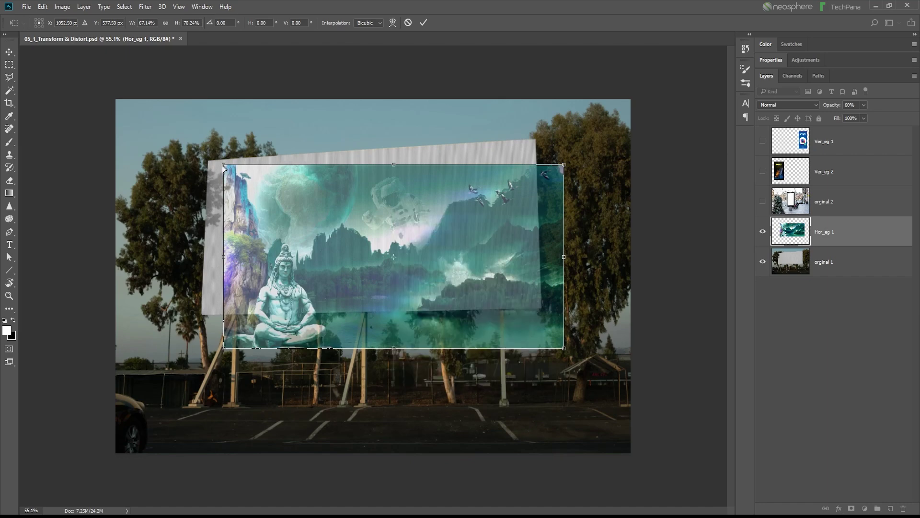
left_click_drag(222, 165, 242, 191)
right_click(262, 210)
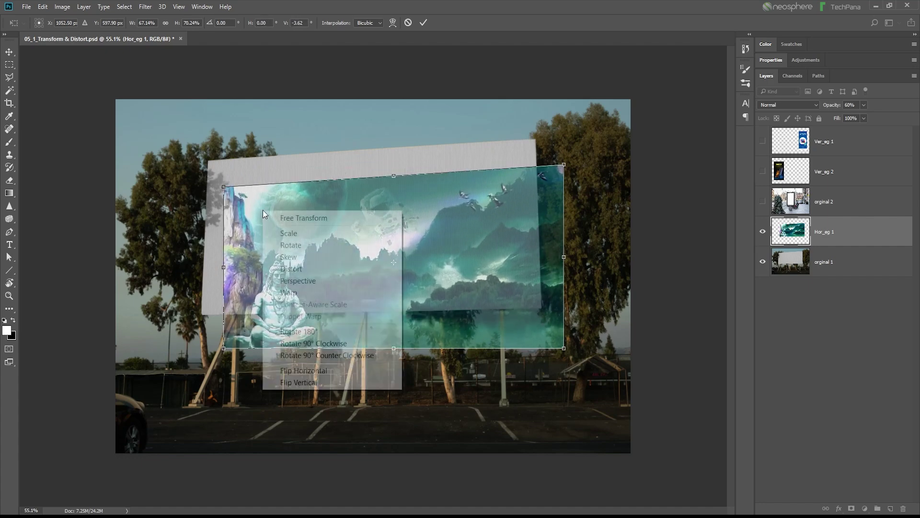
left_click(310, 269)
left_click_drag(223, 187, 207, 162)
key("ctrl+plus")
scroll(160, 128, "up", 10)
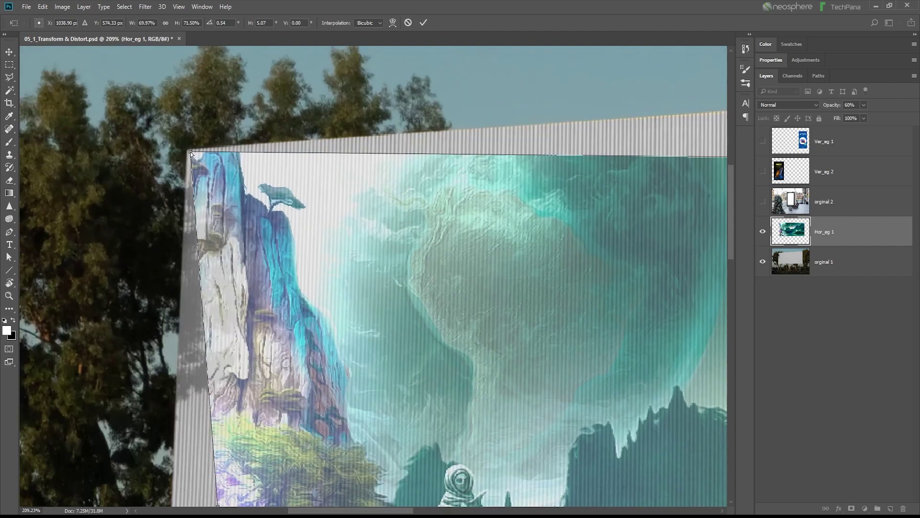
left_click_drag(191, 154, 189, 150)
scroll(249, 220, "down", 5)
scroll(259, 218, "down", 3)
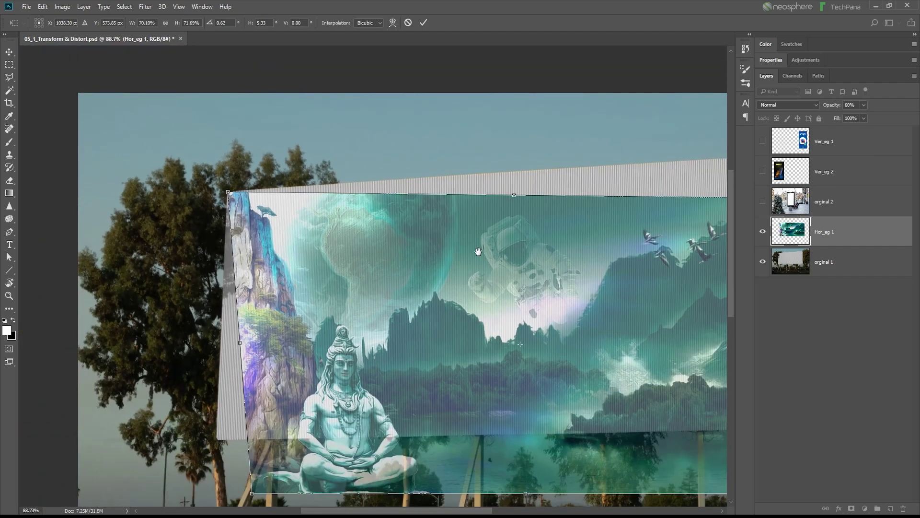
- Drag the top-right, bottom-right and bottom-left corners to the billboard edges and commit
left_click_drag(451, 213, 161, 213)
scroll(161, 213, "up", 2)
scroll(470, 166, "up", 2)
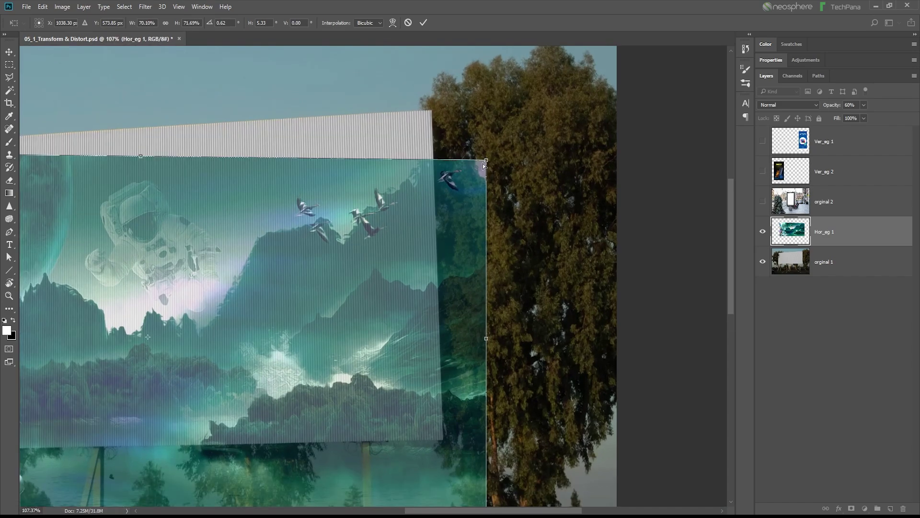
left_click_drag(486, 162, 433, 113)
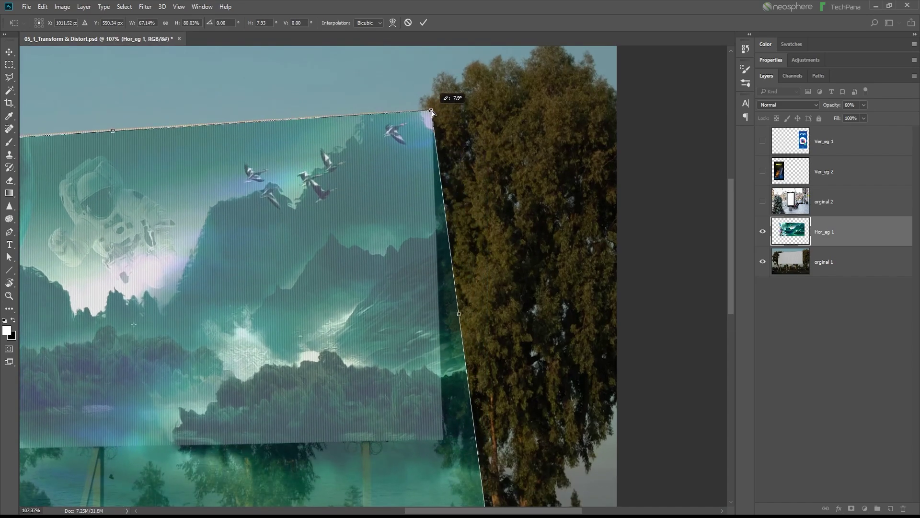
scroll(470, 399, "down", 3)
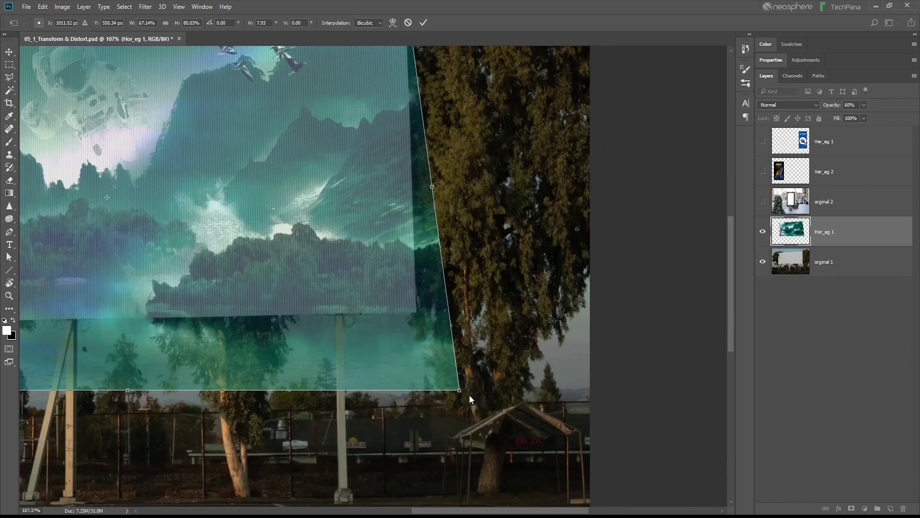
left_click_drag(459, 391, 417, 312)
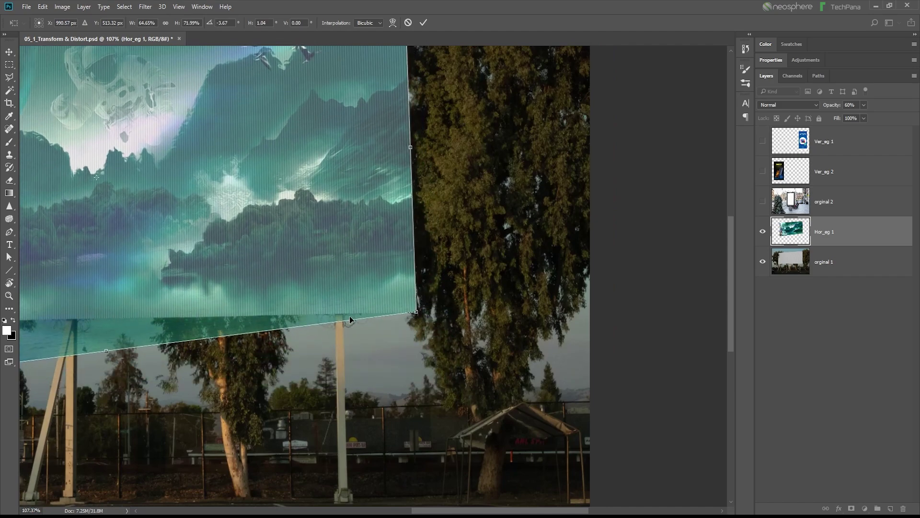
scroll(417, 312, "left", 8)
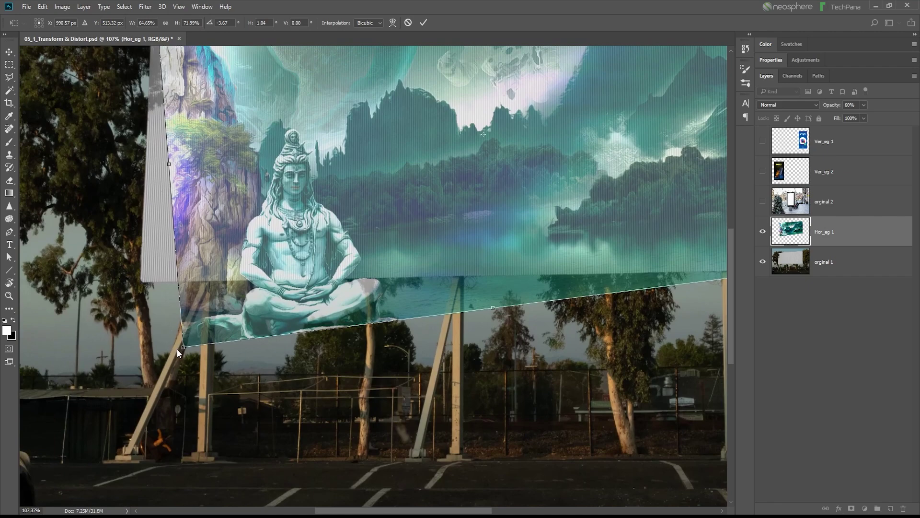
left_click_drag(183, 348, 142, 282)
scroll(251, 242, "down", 4)
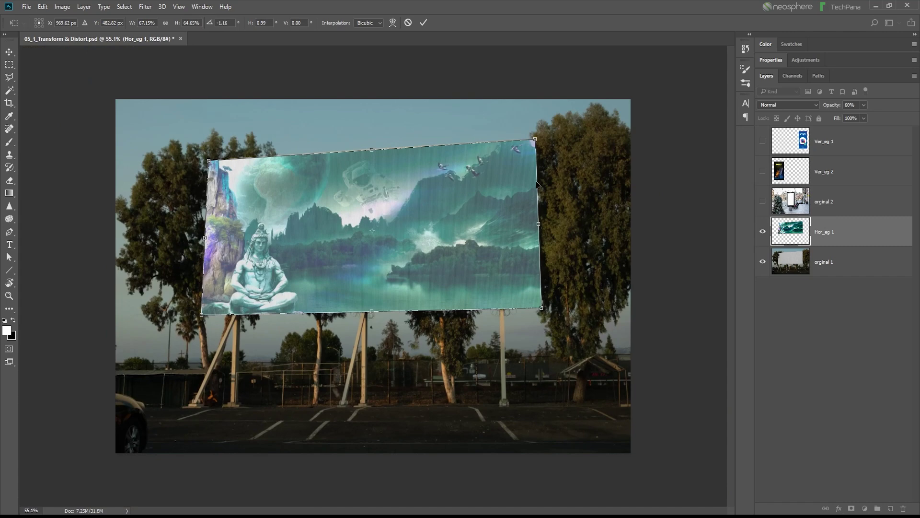
left_click(425, 24)
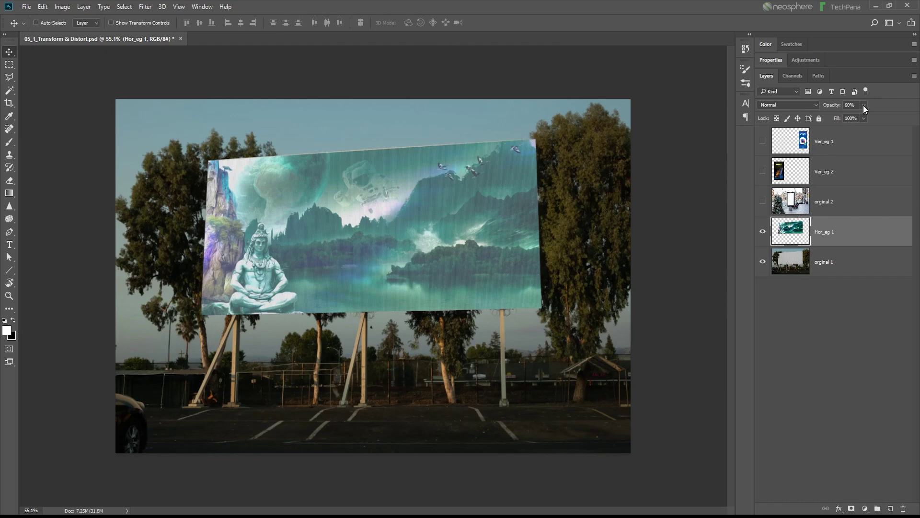
- Set Hor_eg 1 opacity to 100% and toggle its visibility to compare with the bare billboard
left_click_drag(876, 117, 895, 117)
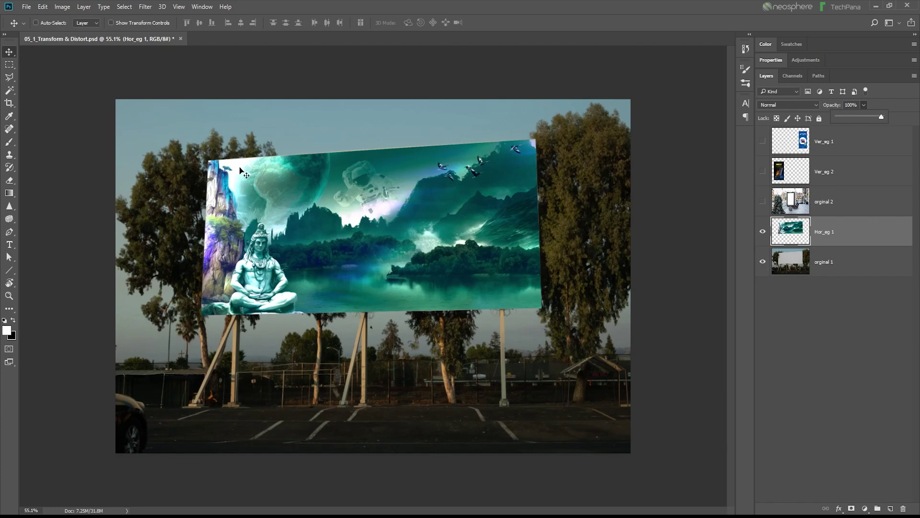
left_click(244, 202)
left_click(776, 105)
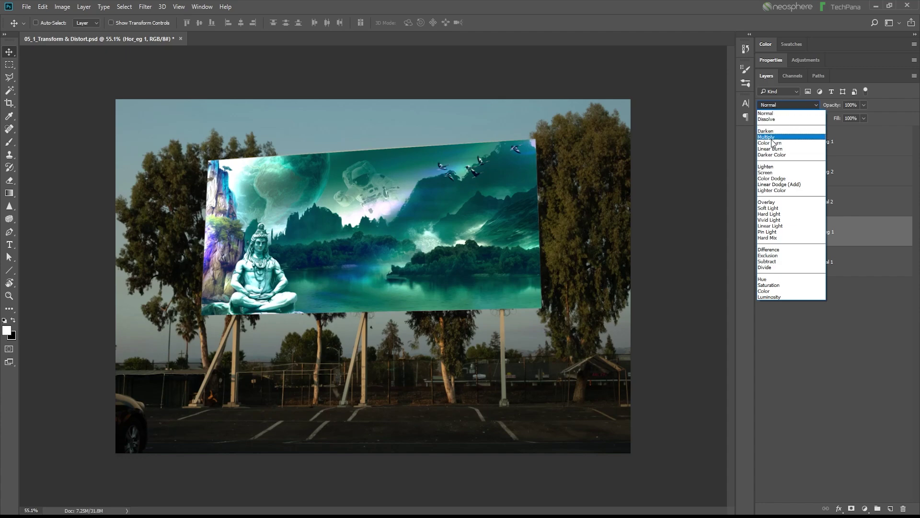
left_click(730, 148)
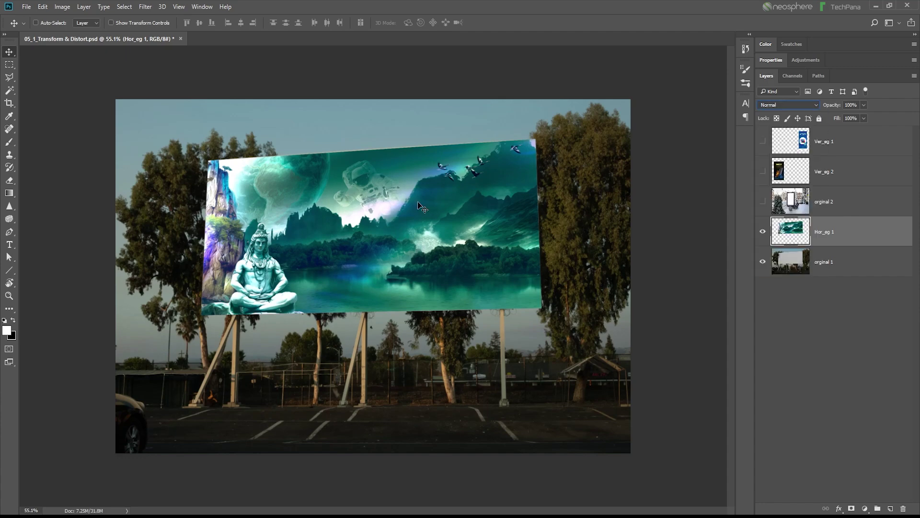
left_click(761, 234)
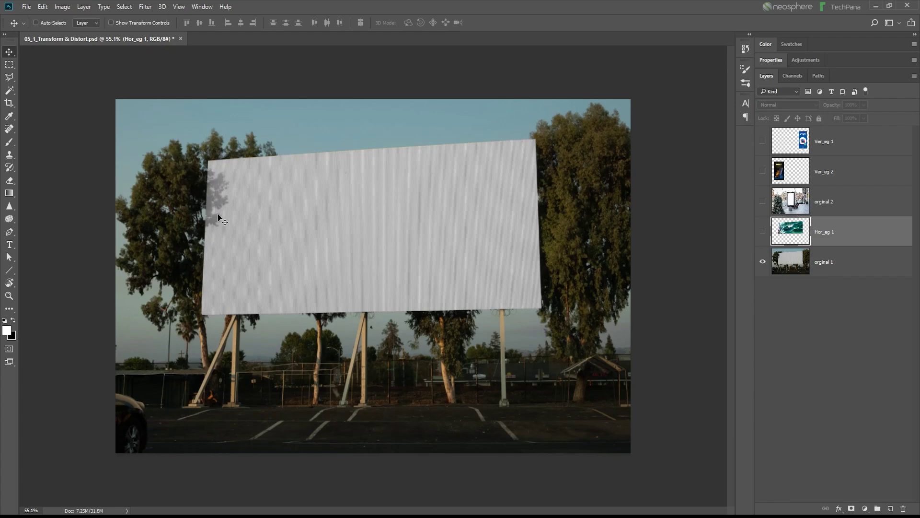
left_click(763, 236)
- Set the Hor_eg 1 blend mode to Multiply
left_click(774, 104)
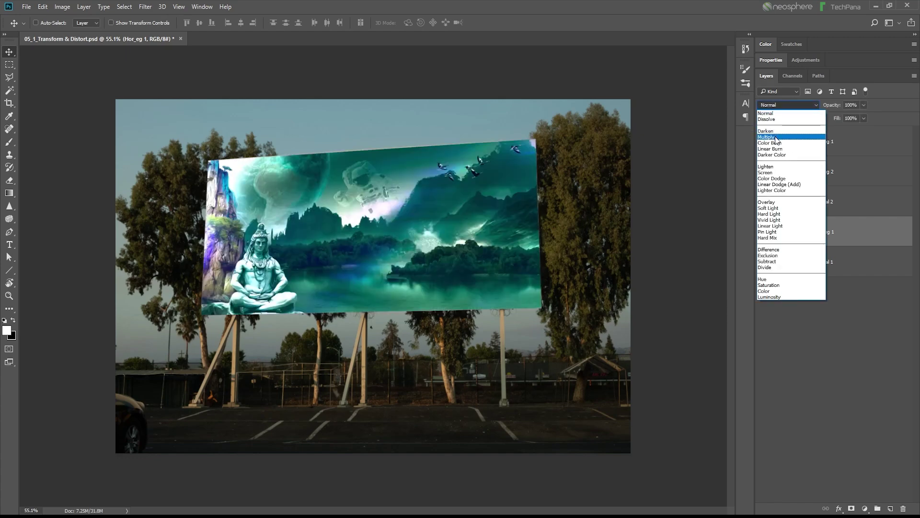
left_click(777, 138)
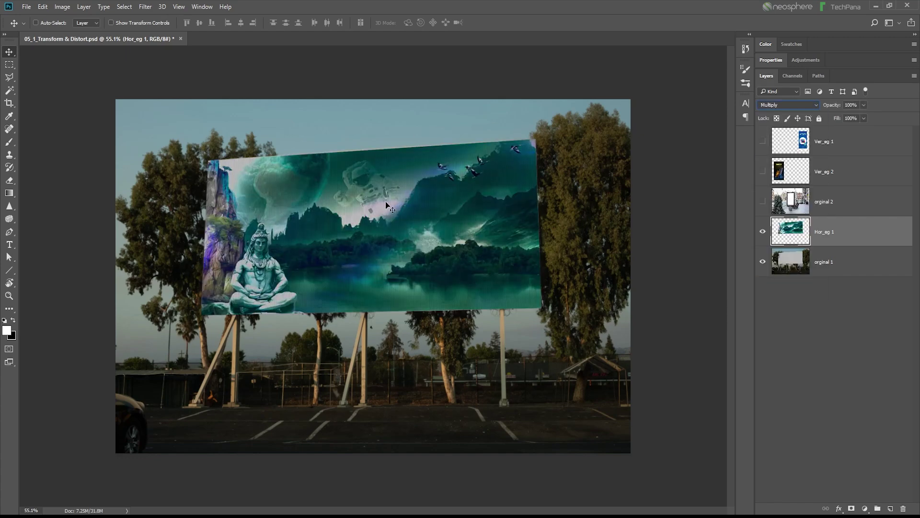
scroll(208, 202, "up", 5)
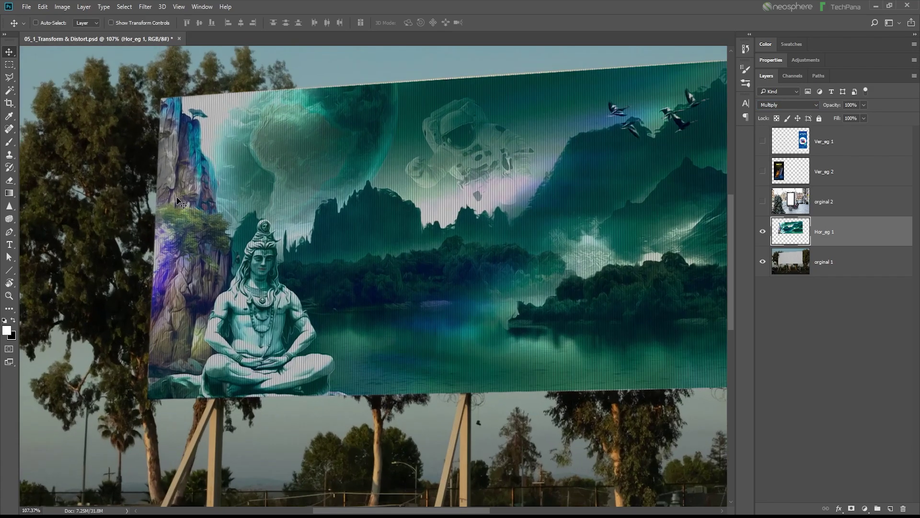
scroll(180, 202, "down", 4)
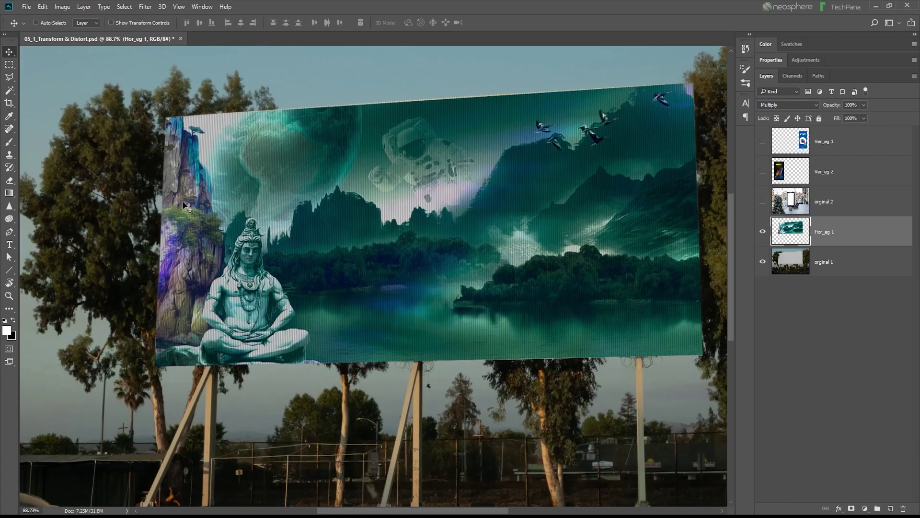
scroll(194, 191, "down", 1)
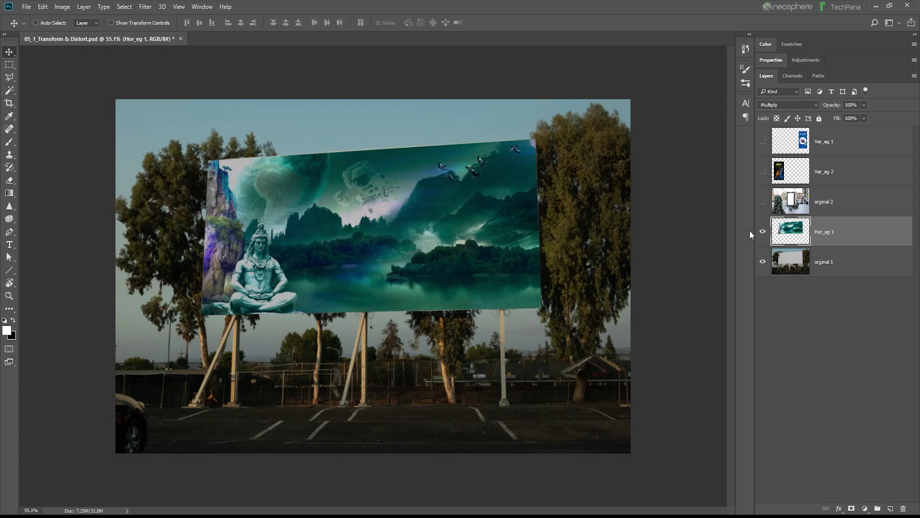
- Show the orginal 2 street scene and the Samsung Galaxy A9 poster, keeping POCO F1 hidden
left_click(762, 205)
left_click(843, 210)
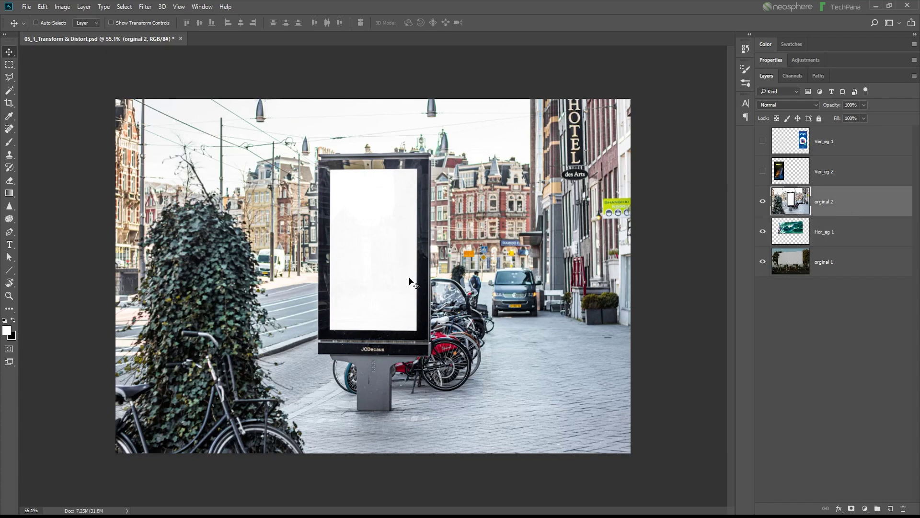
scroll(413, 282, "up", 1)
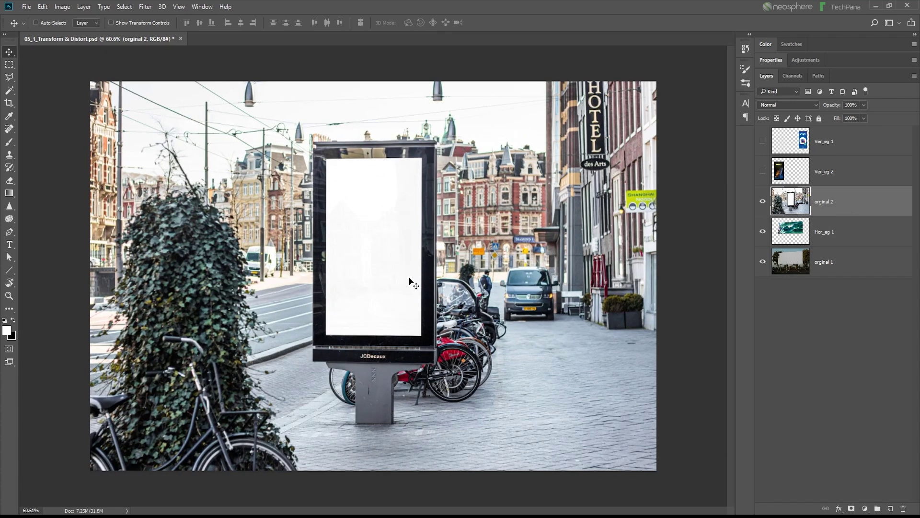
left_click(763, 173)
left_click(762, 141)
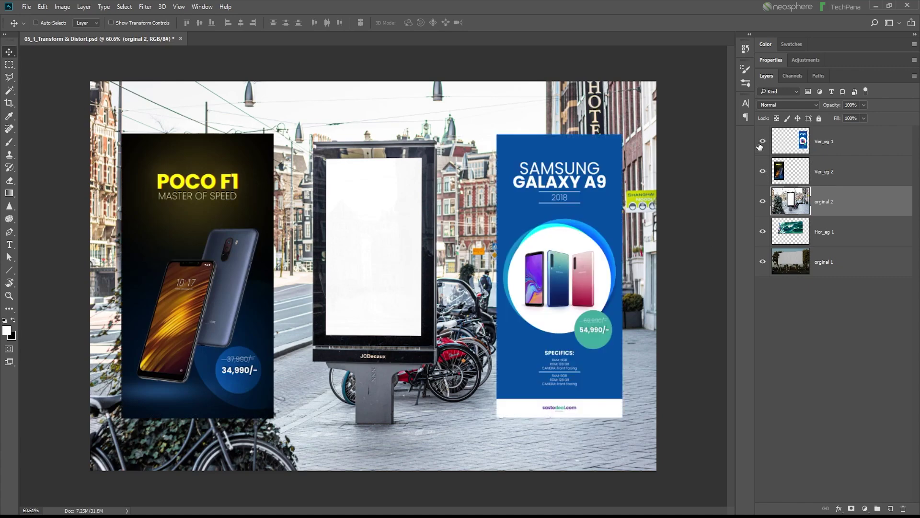
left_click(762, 173)
- Set the Samsung poster layer to 66% opacity and move it left toward the kiosk
left_click(829, 150)
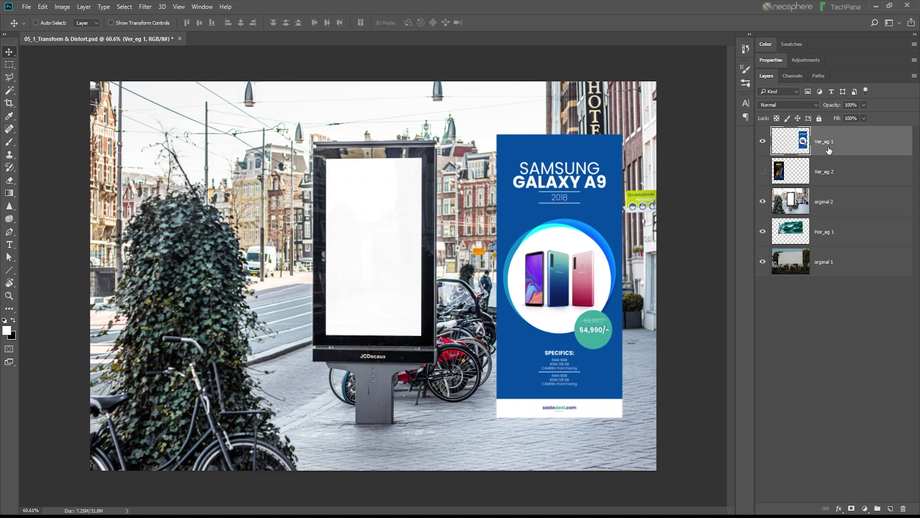
left_click(865, 105)
left_click(850, 115)
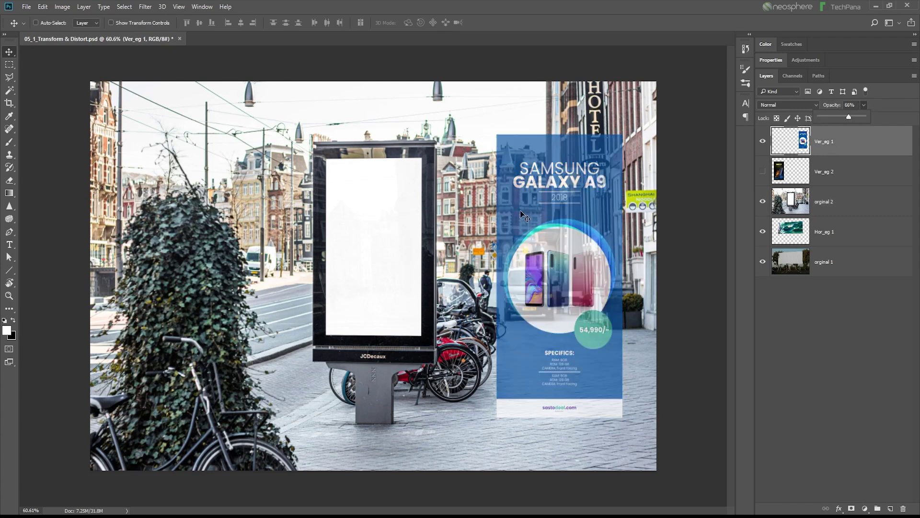
left_click_drag(554, 203, 491, 194)
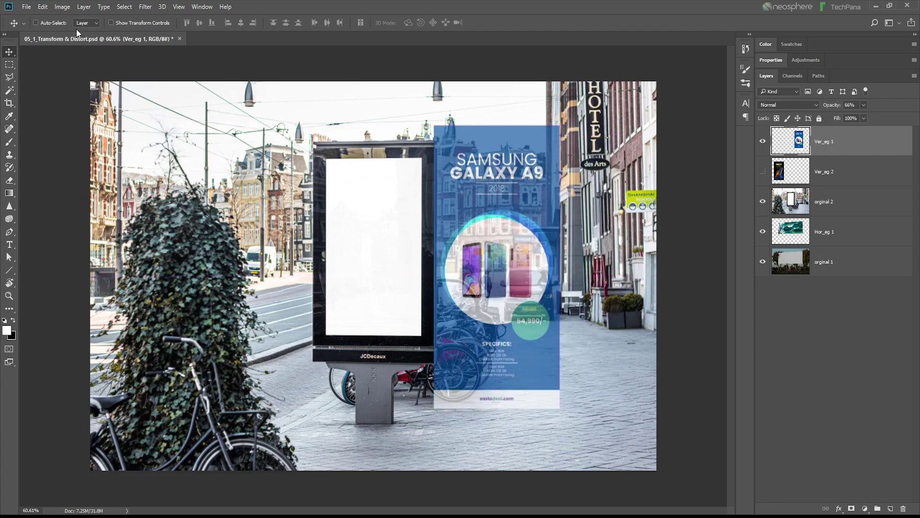
left_click(43, 6)
- Distort the Samsung poster, pinning its top-left and bottom-left corners onto the kiosk frame
left_click(77, 261)
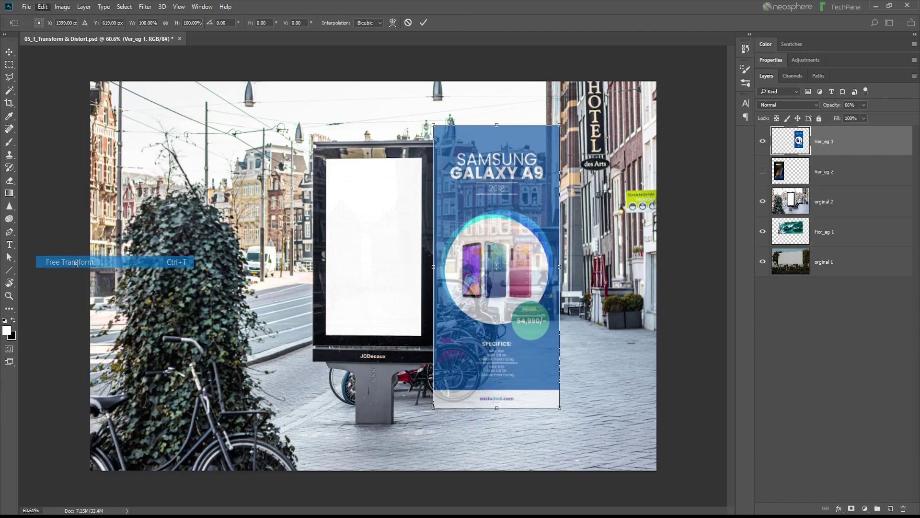
right_click(467, 236)
left_click(499, 295)
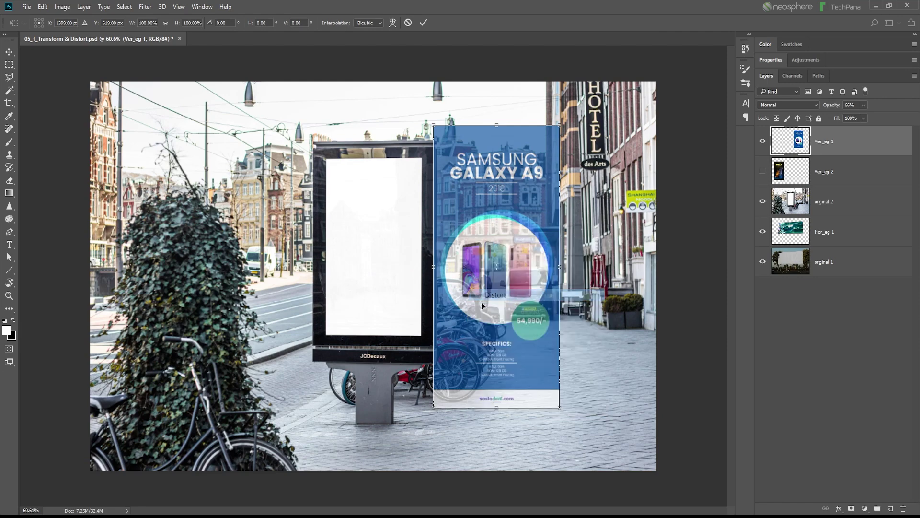
left_click_drag(433, 127, 316, 116)
scroll(331, 180, "up", 1)
scroll(328, 171, "up", 4)
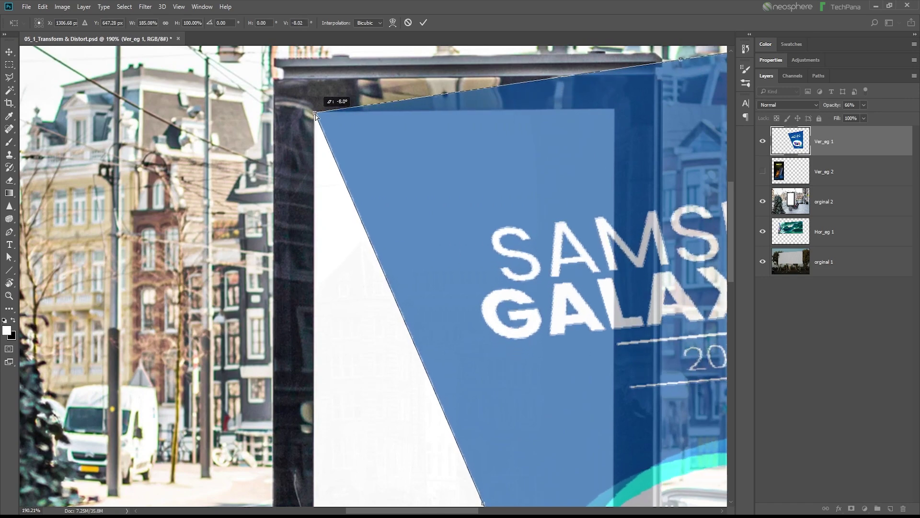
scroll(442, 237, "down", 4)
left_click_drag(556, 372, 527, 233)
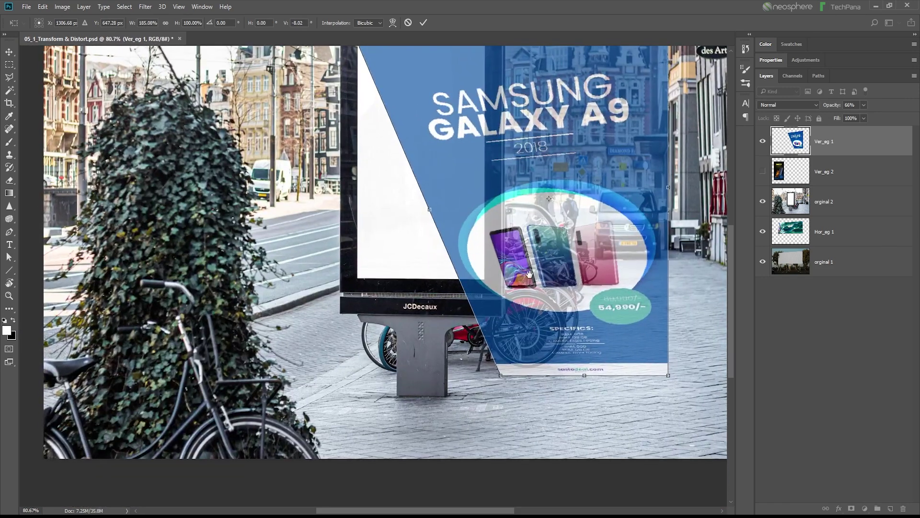
left_click_drag(503, 379, 360, 280)
scroll(360, 281, "up", 6)
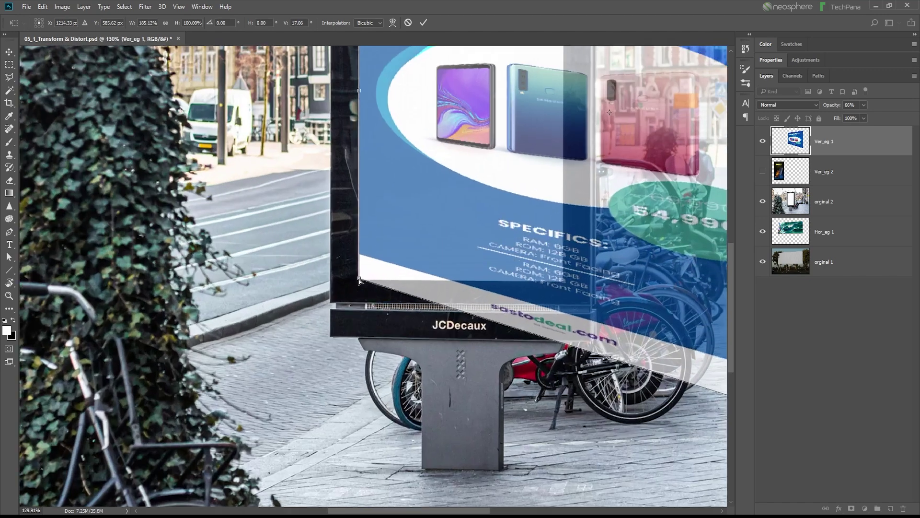
left_click_drag(361, 283, 363, 283)
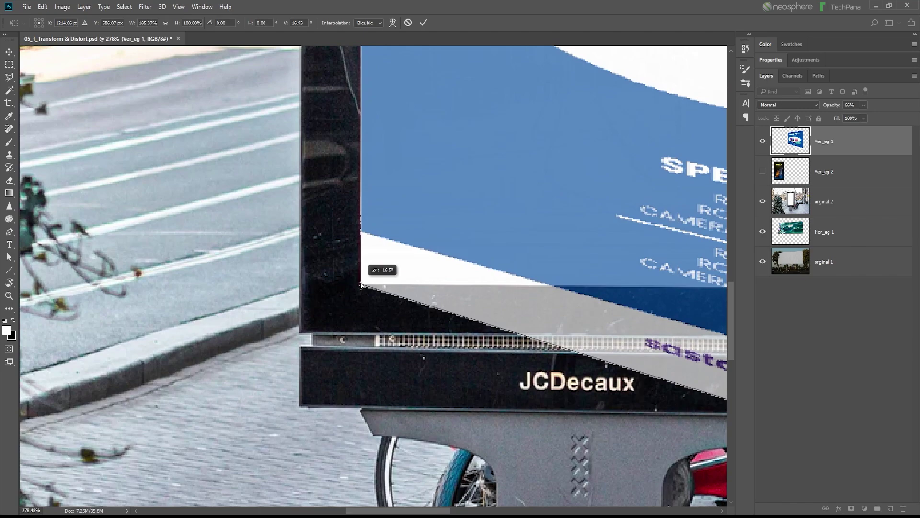
- Fit the top-right and bottom-right corners to the kiosk screen and set opacity to 100%
scroll(361, 285, "down", 6)
left_click_drag(561, 165, 511, 372)
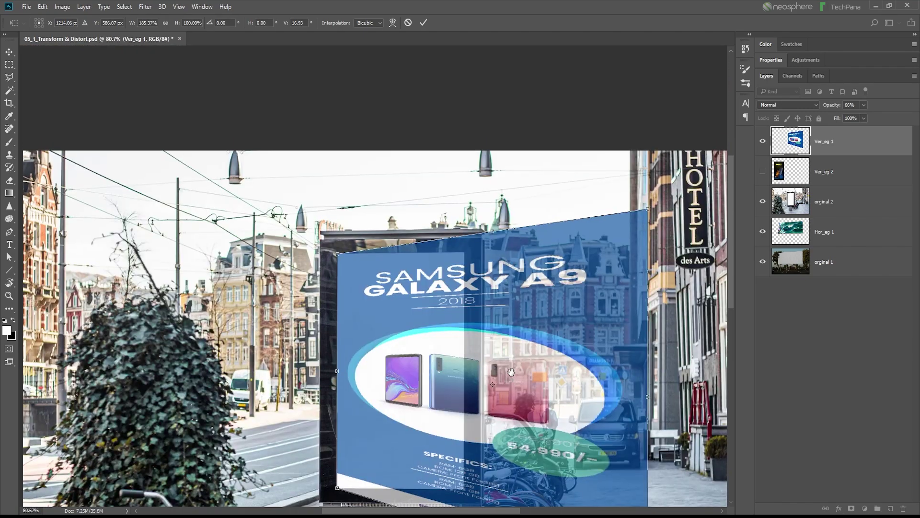
left_click_drag(648, 214, 677, 232)
scroll(585, 247, "down", 2)
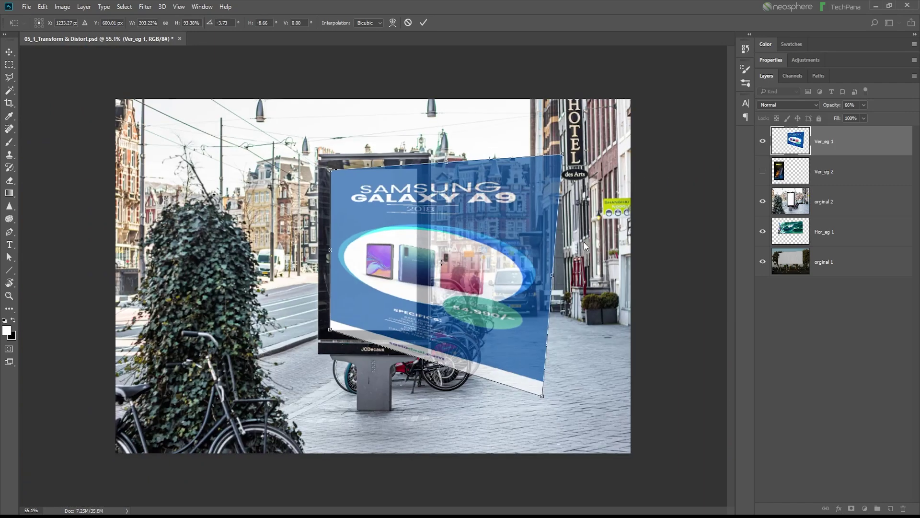
left_click_drag(568, 159, 573, 171)
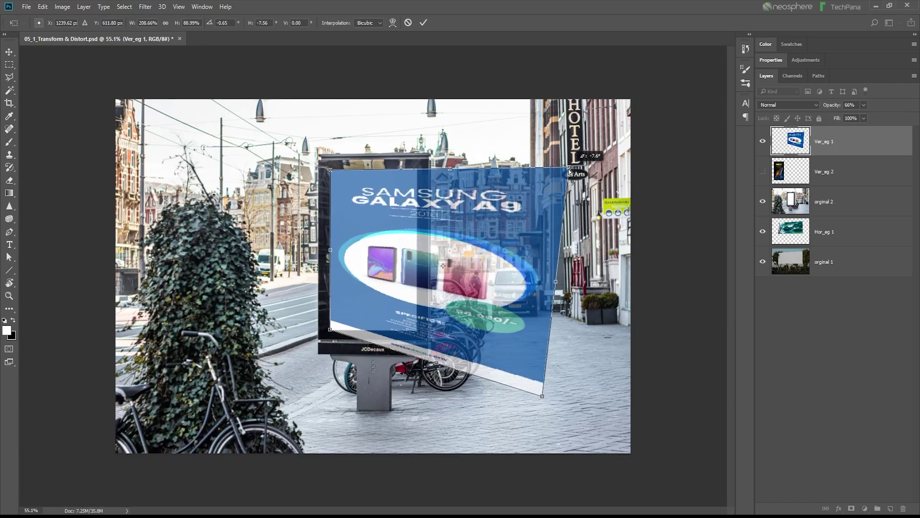
left_click_drag(541, 402, 416, 334)
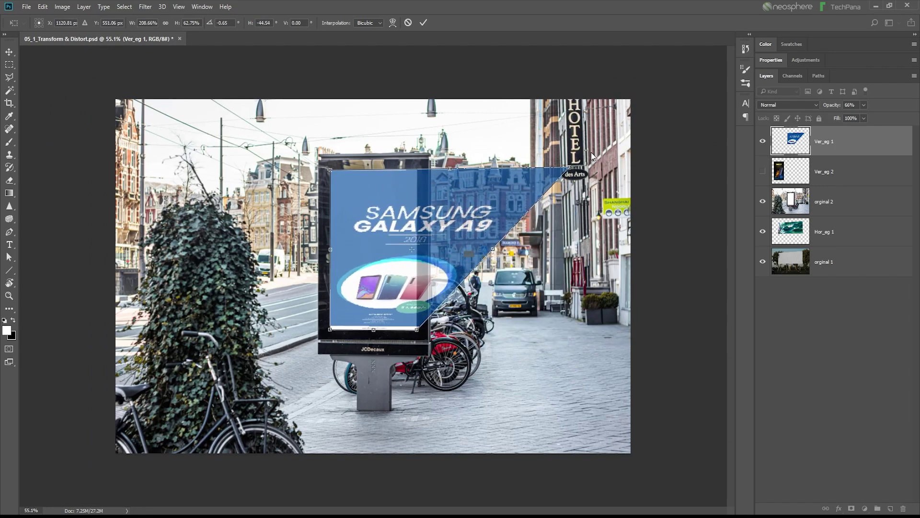
left_click_drag(569, 170, 417, 172)
scroll(392, 289, "up", 5)
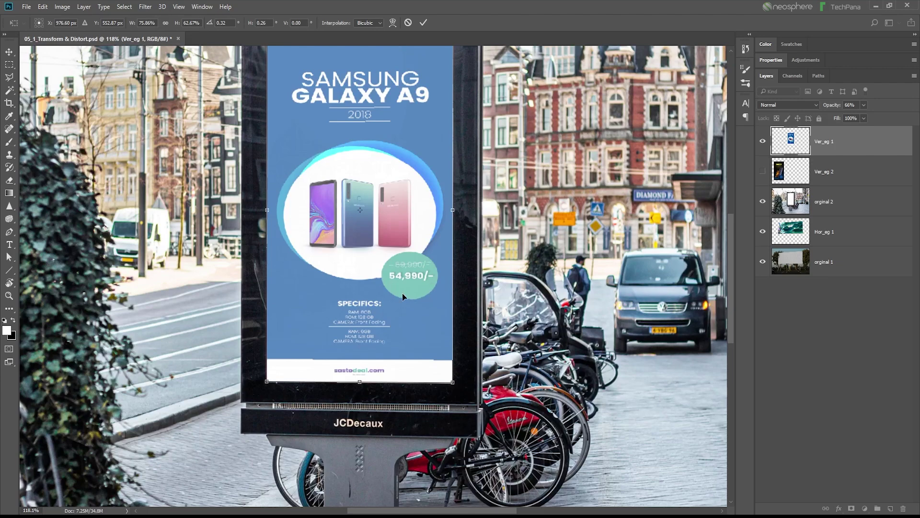
scroll(406, 286, "down", 2)
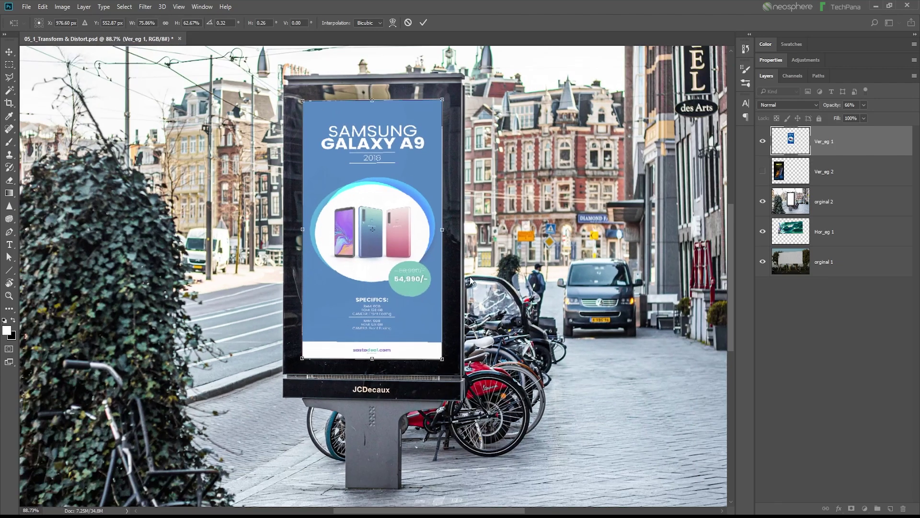
left_click_drag(828, 109, 858, 110)
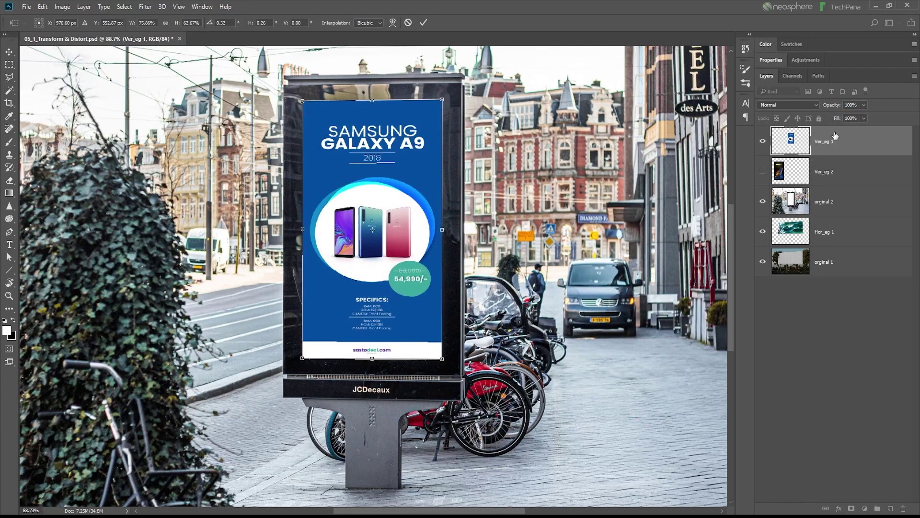
scroll(463, 307, "down", 2)
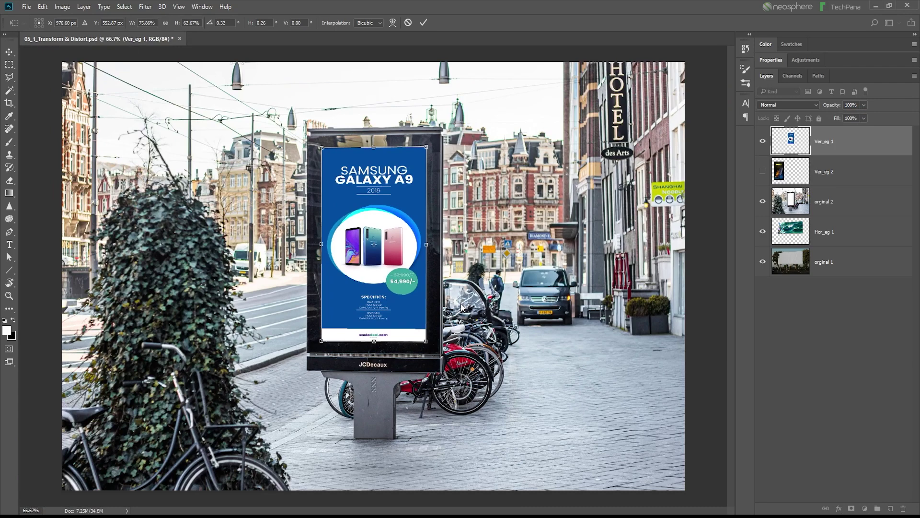
- Commit the transform, step back to the untransformed poster, and set layer opacity to 100
key("Return")
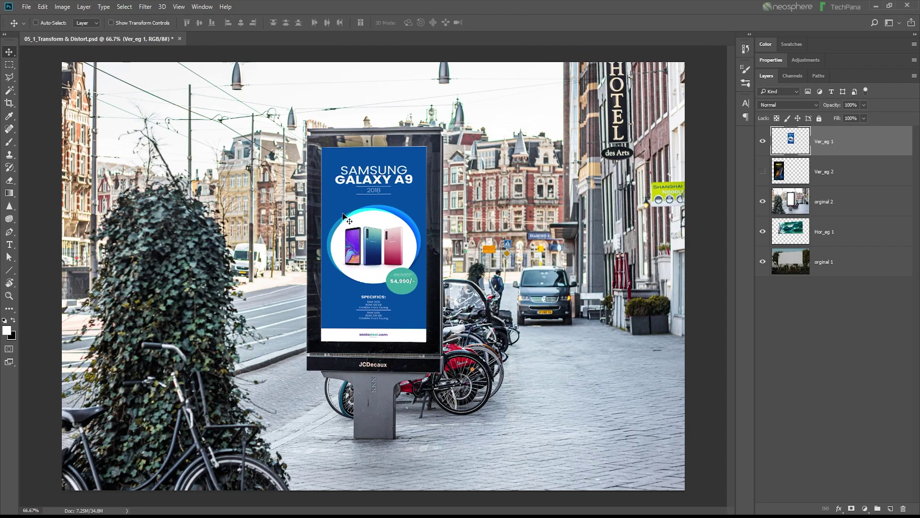
scroll(368, 241, "down", 1)
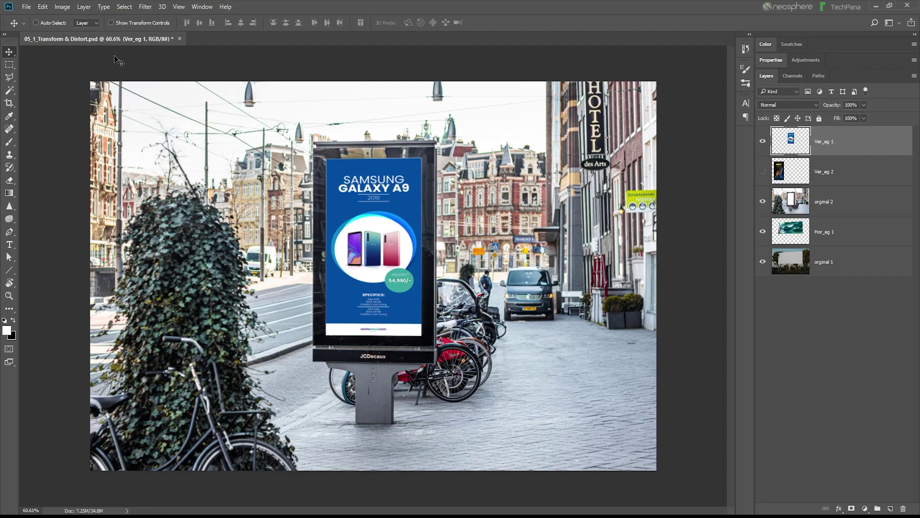
left_click(42, 6)
left_click(65, 42)
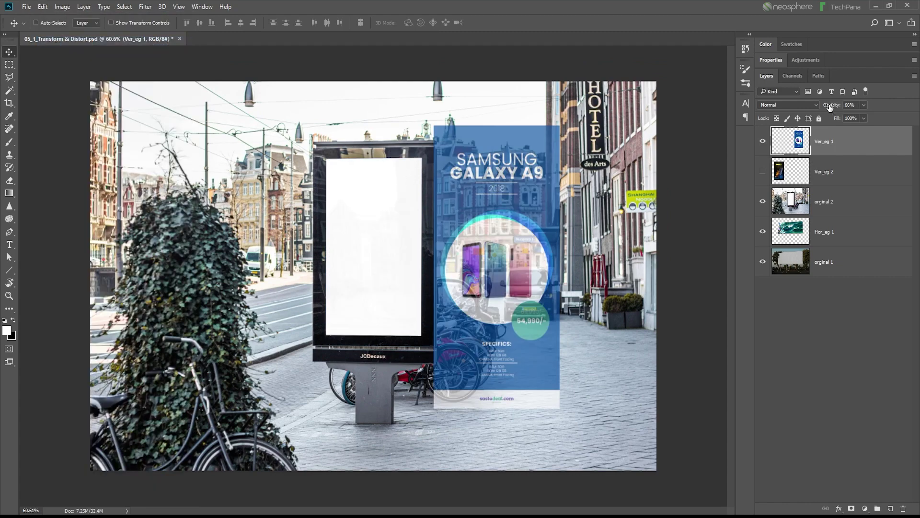
left_click(850, 105)
type("100")
key("Return")
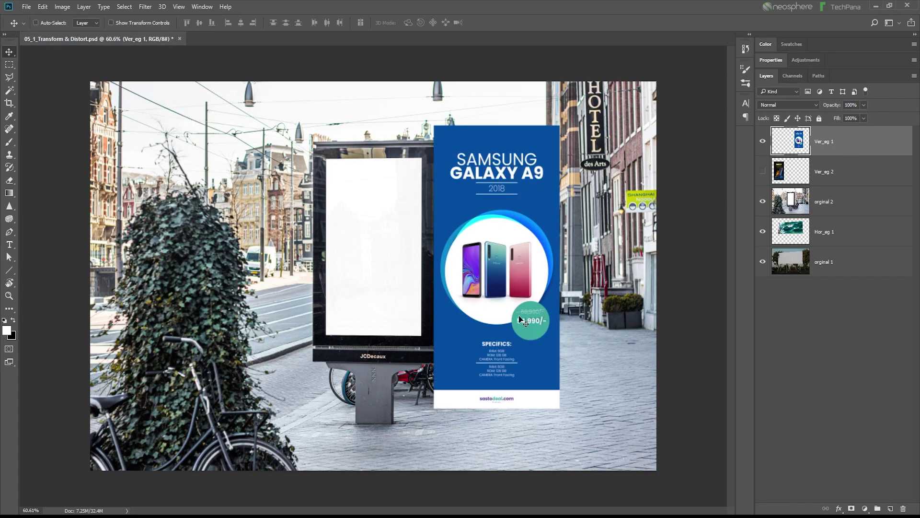
- Undo and redo the opacity change, then hide Ver_eg 1 and show Ver_eg 2
left_click(41, 6)
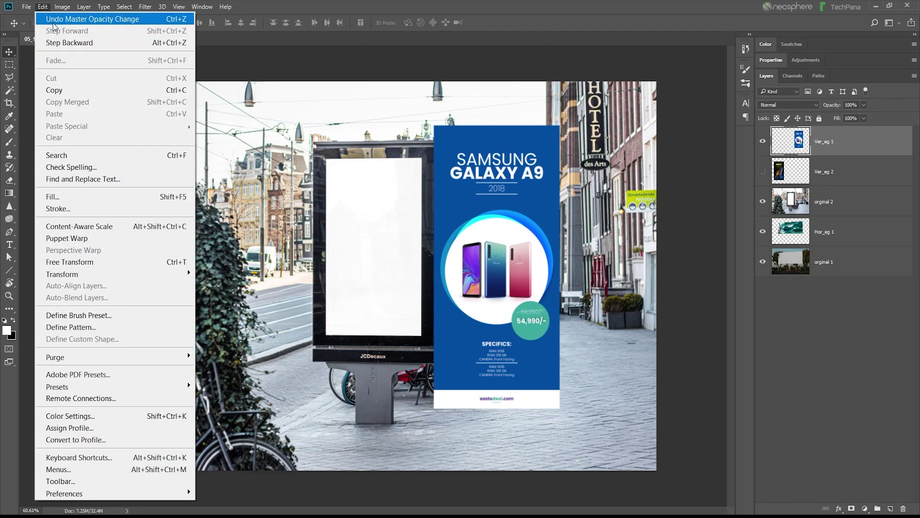
left_click(52, 19)
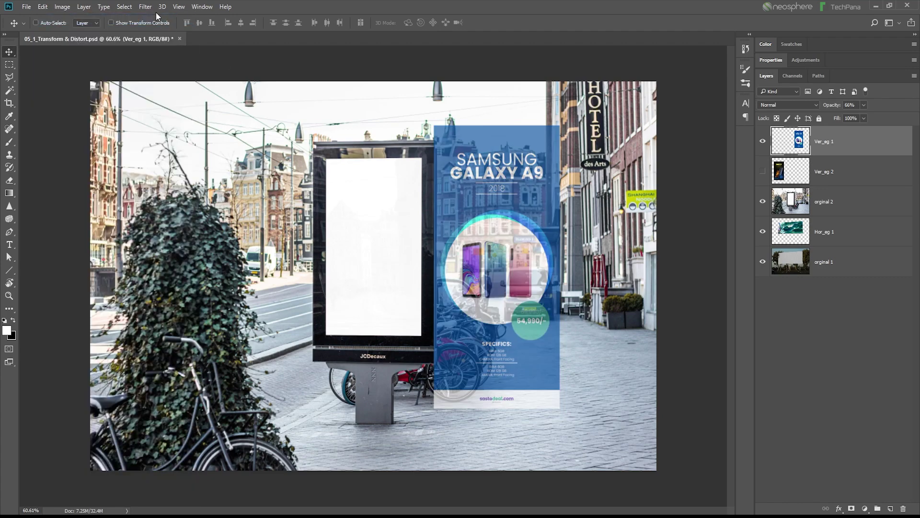
left_click(42, 7)
left_click(52, 20)
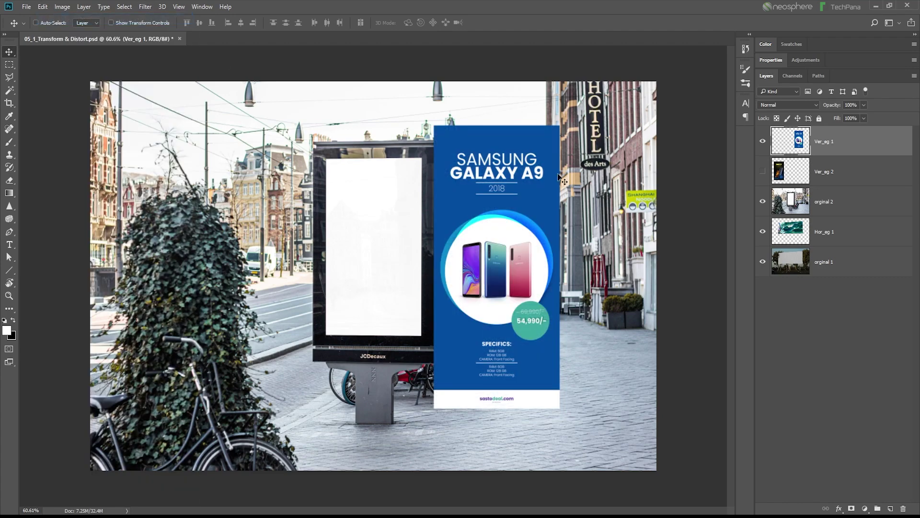
left_click(763, 141)
left_click(763, 173)
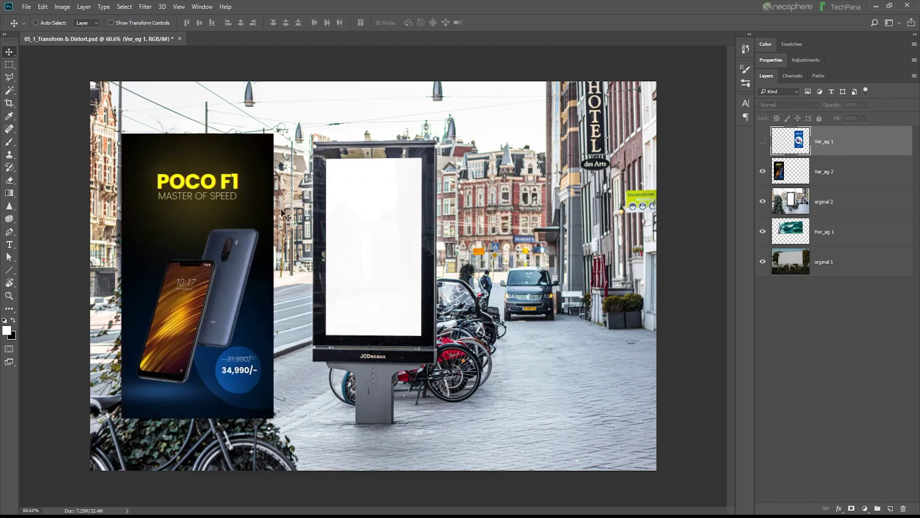
- Select Ver_eg 2, nudge it right, lower opacity to 85%, and start a Skew transform
left_click(862, 165)
left_click_drag(232, 222, 247, 221)
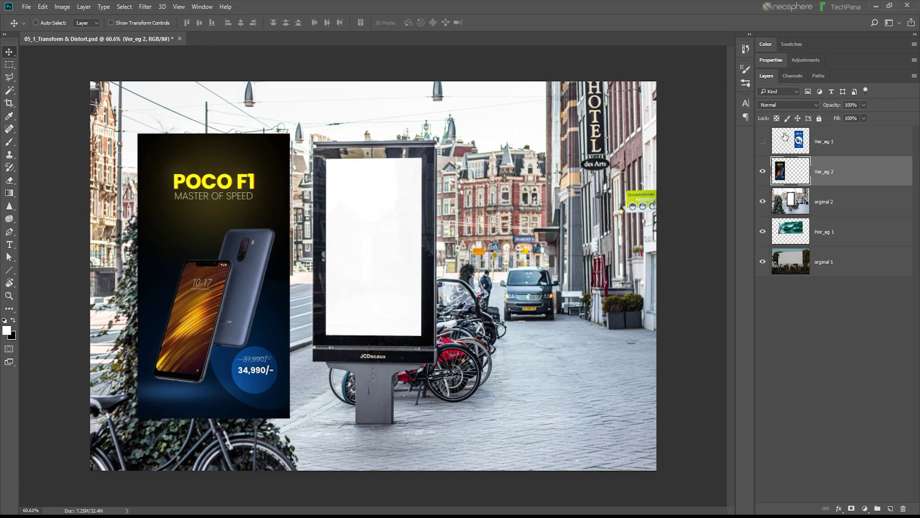
left_click_drag(830, 108, 824, 108)
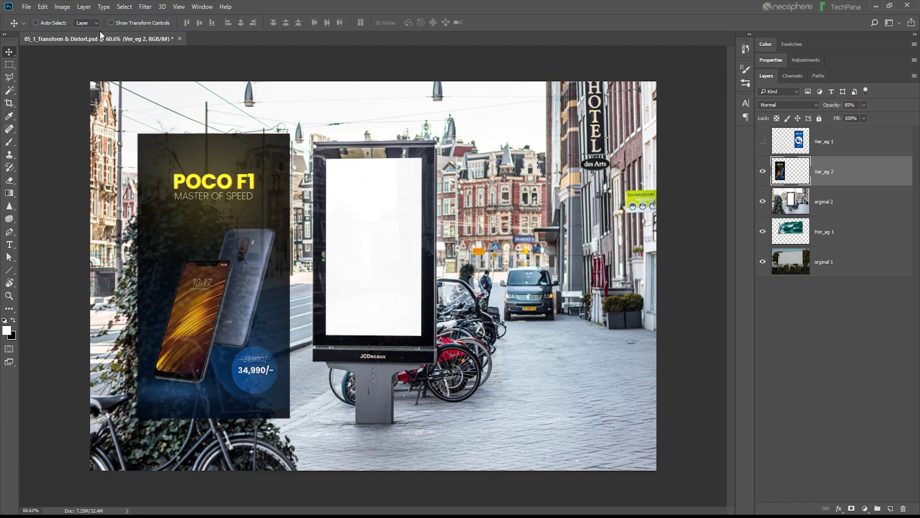
left_click(43, 6)
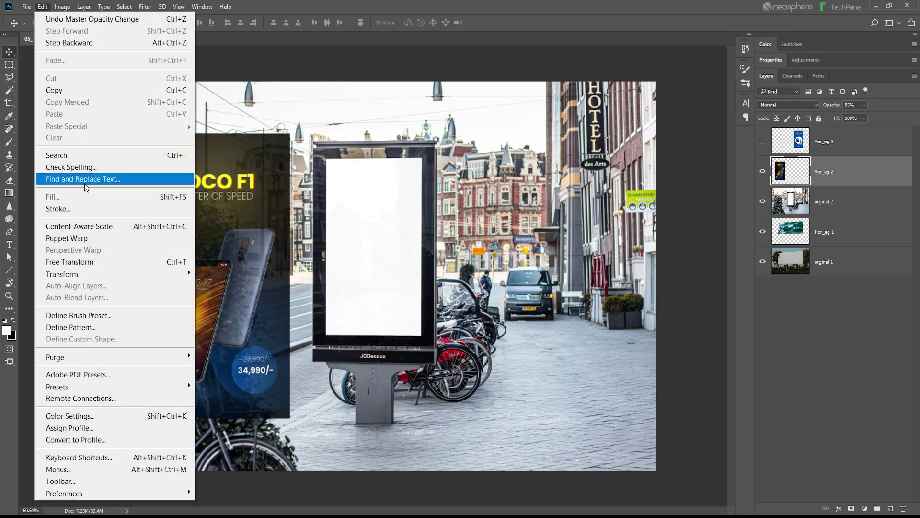
left_click(82, 264)
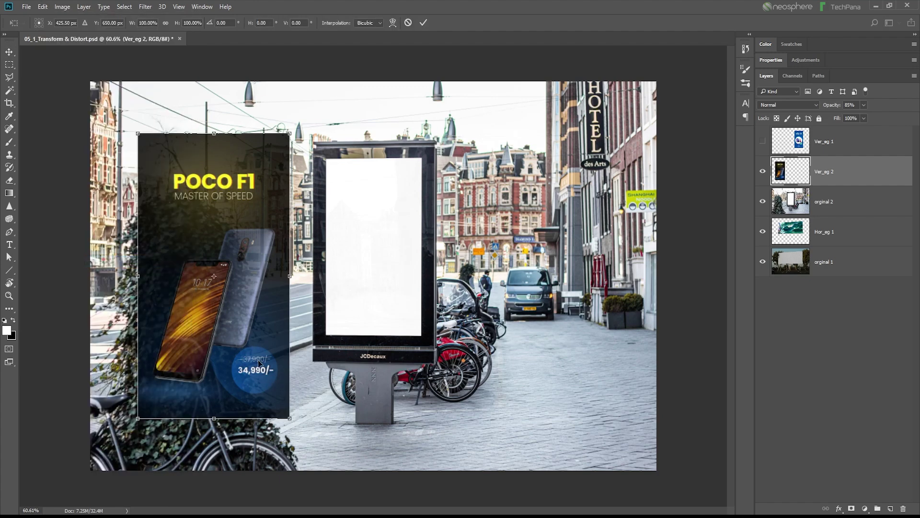
right_click(257, 179)
left_click(278, 227)
- Skew the POCO F1 poster's four corners onto the billboard corners and level its bottom edge
left_click_drag(289, 133, 421, 157)
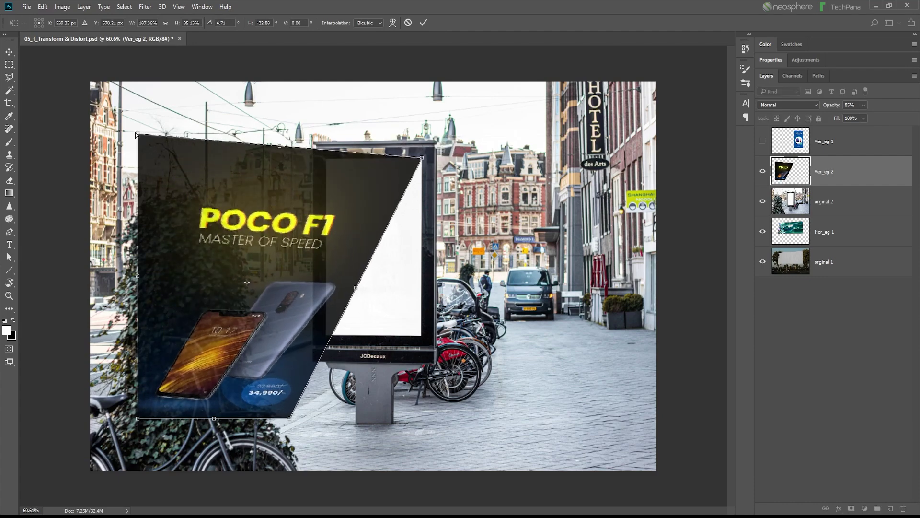
left_click_drag(137, 135, 327, 158)
left_click_drag(290, 421, 421, 337)
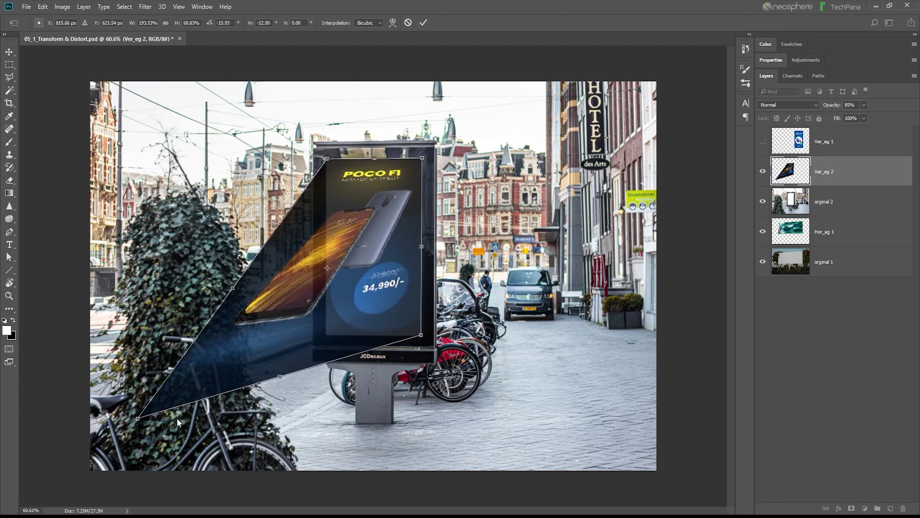
left_click_drag(139, 421, 328, 337)
scroll(408, 344, "up", 3)
left_click_drag(437, 346, 440, 347)
left_click_drag(387, 262, 429, 413)
- Fine-tune the top-left and bottom-left corners, commit the skew, and raise opacity to 100%
scroll(328, 213, "up", 2)
left_click_drag(321, 198, 322, 202)
scroll(414, 296, "down", 3)
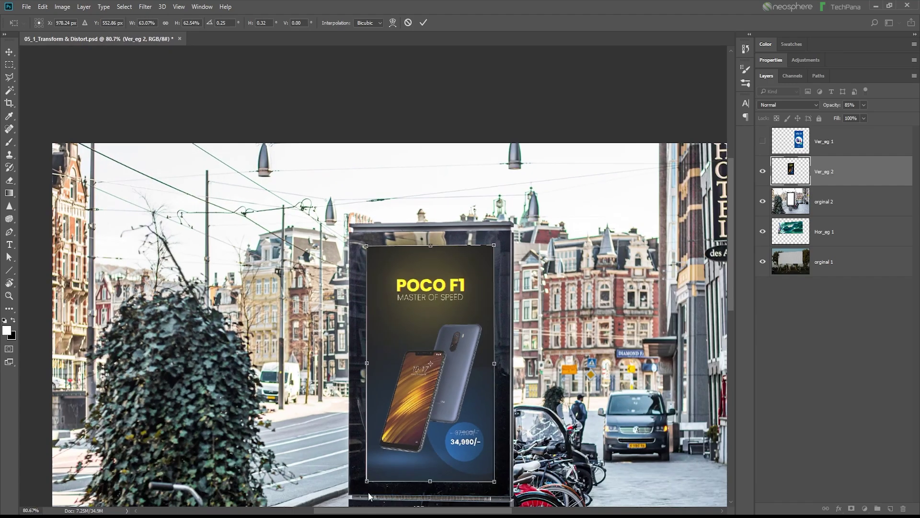
scroll(369, 495, "up", 5)
left_click_drag(369, 466, 367, 466)
scroll(420, 306, "down", 2)
scroll(420, 306, "down", 1)
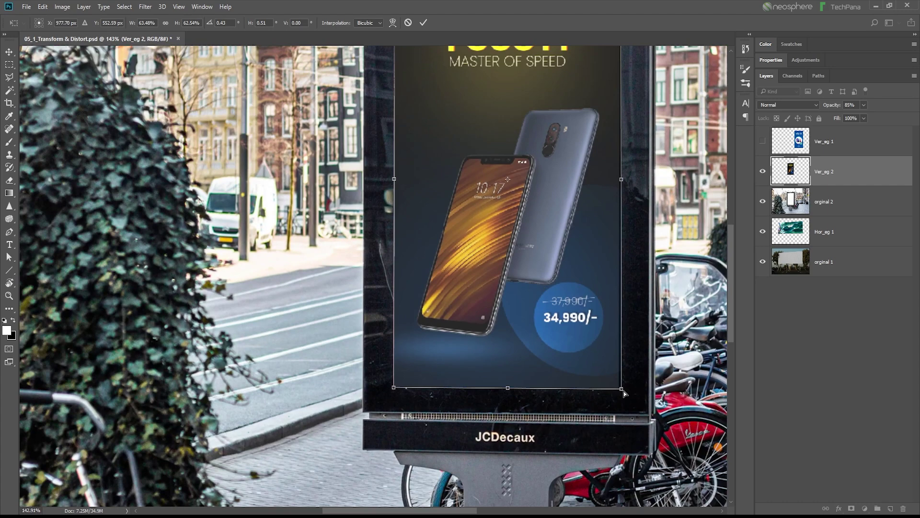
key("Return")
scroll(606, 355, "down", 3)
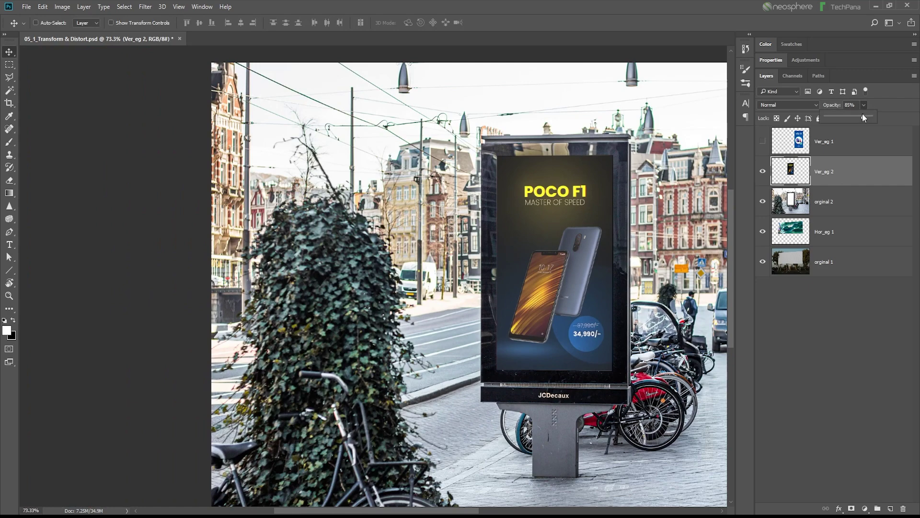
left_click_drag(863, 117, 884, 117)
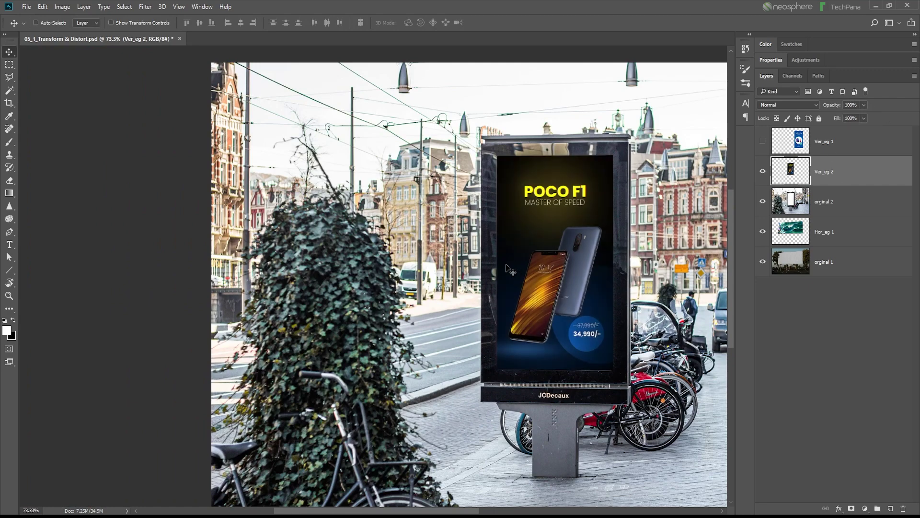
- Set the POCO F1 poster's blend mode to Multiply and toggle its visibility to compare
left_click(788, 106)
left_click(783, 138)
left_click(763, 171)
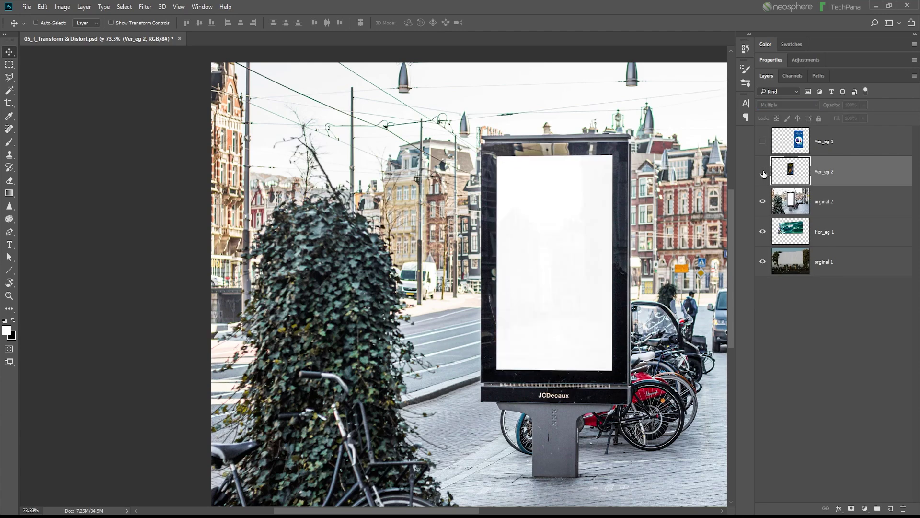
left_click(762, 172)
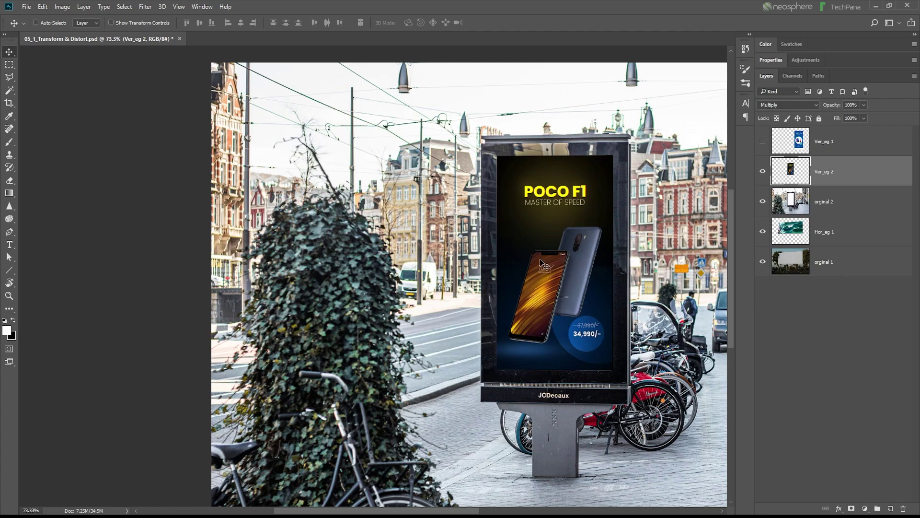
- Select Hor_eg 1, reselect Ver_eg 2, and bring up the exercise files folder
scroll(510, 232, "down", 3)
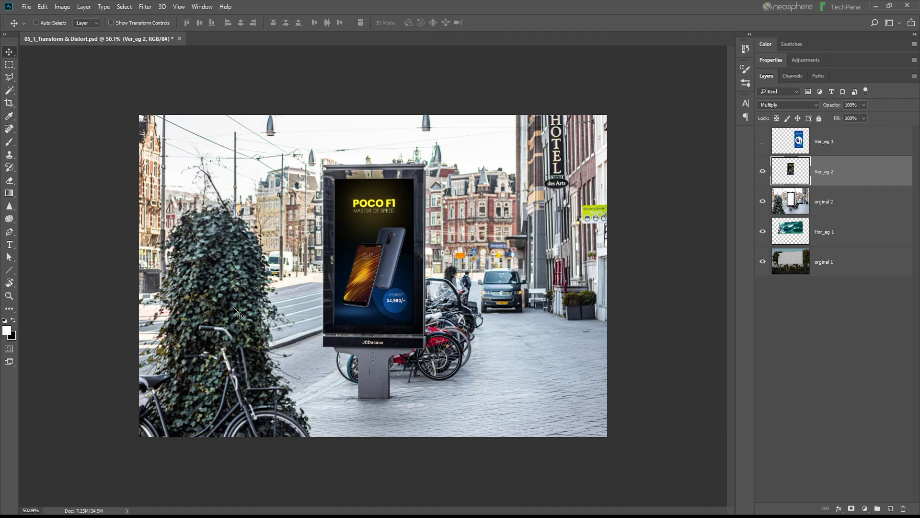
left_click(831, 232)
left_click(829, 176)
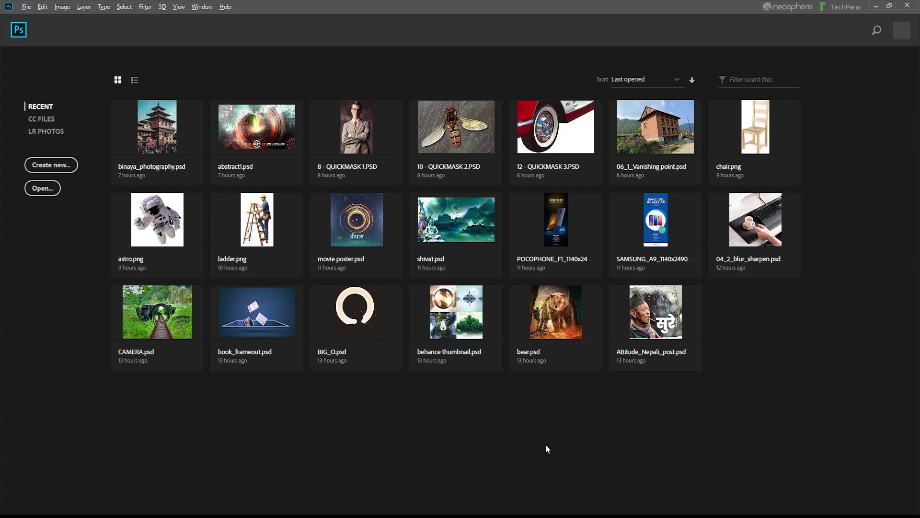
left_click(329, 499)
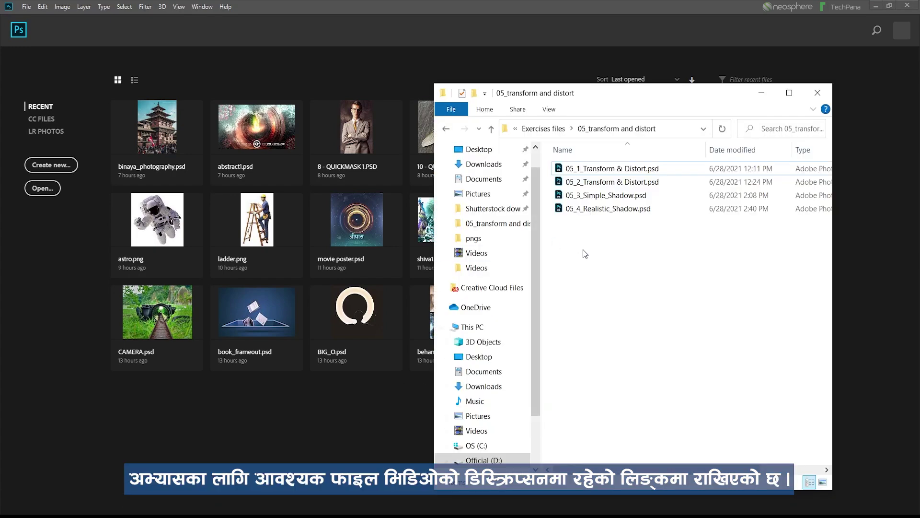
- Open 05_2_Transform & Distort.psd from the 05_transform and distort folder
left_click(626, 186)
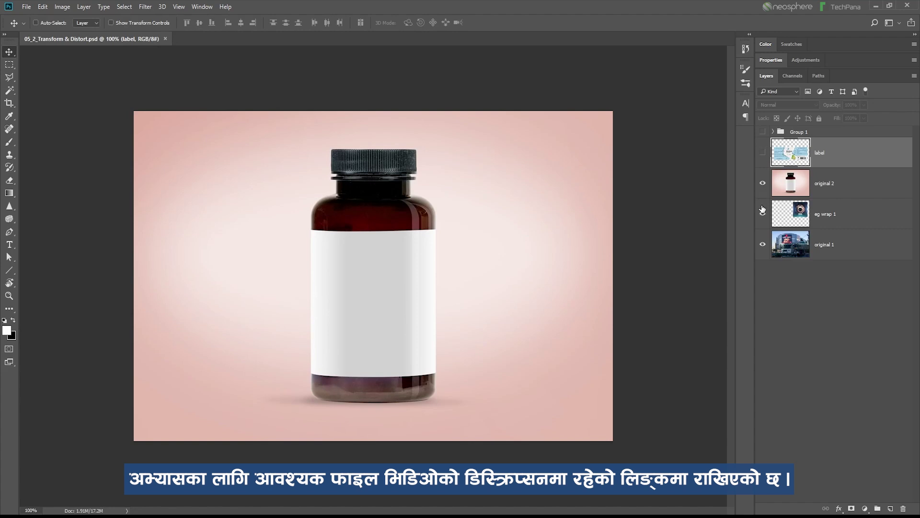
- Hide original 2, select original 1 and zoom in, then show the eg wrap 1 layer
left_click(763, 183)
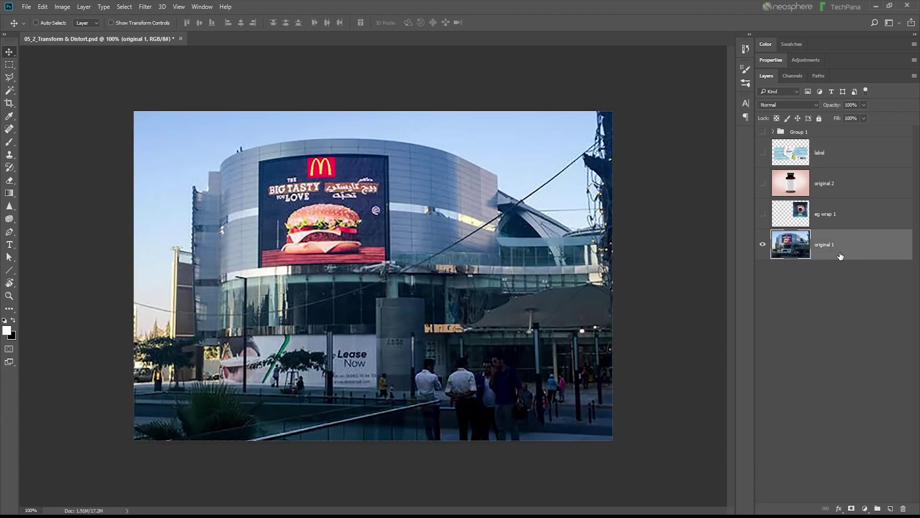
left_click(807, 254)
scroll(281, 271, "up", 3)
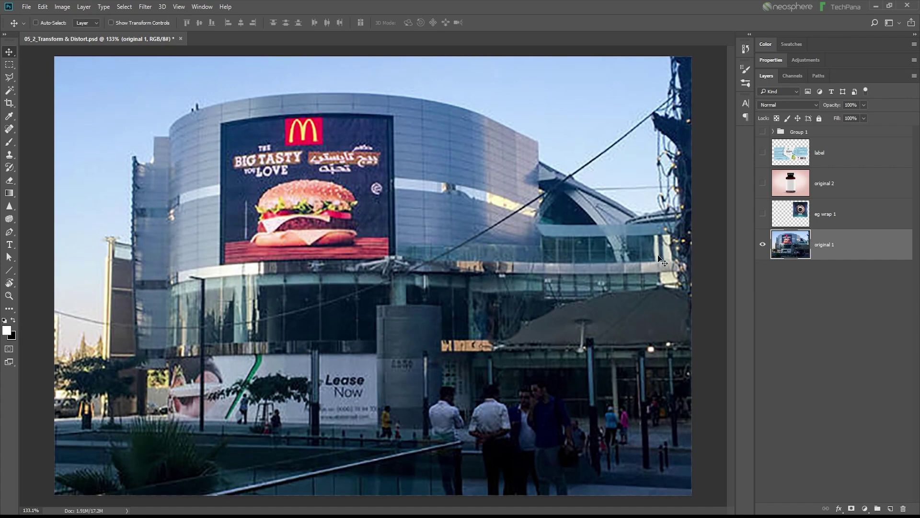
left_click(763, 214)
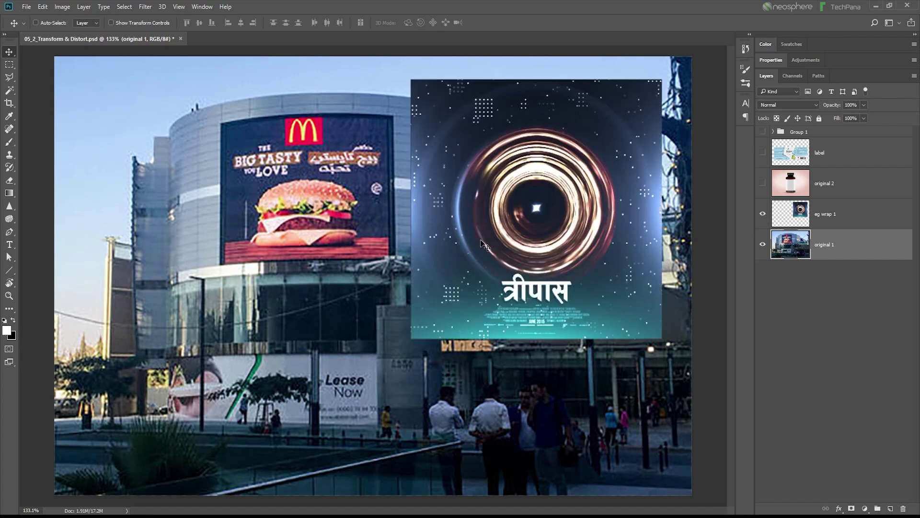
- Set eg wrap 1 to 82% opacity, move it onto the McDonald's billboard, and scale it to about 69% by 52%
left_click(836, 227)
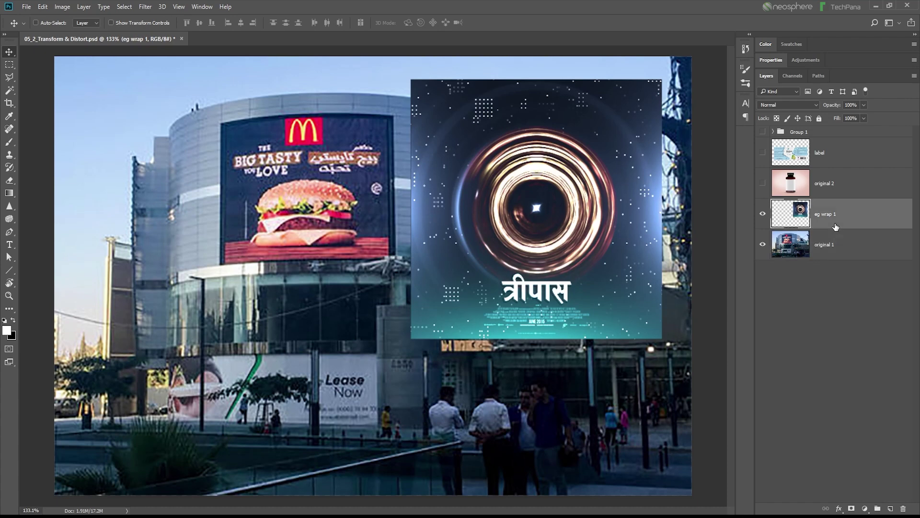
left_click(863, 105)
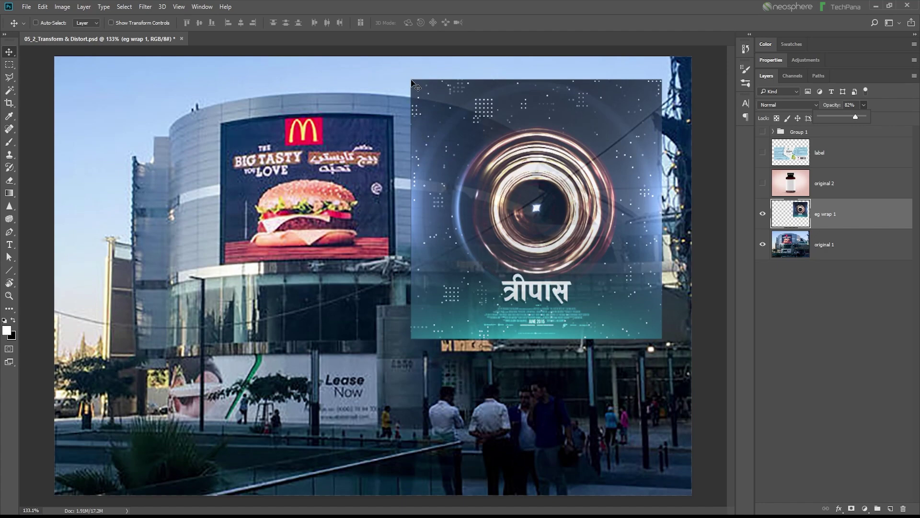
left_click_drag(409, 82, 204, 91)
scroll(245, 155, "up", 5)
scroll(203, 91, "down", 4)
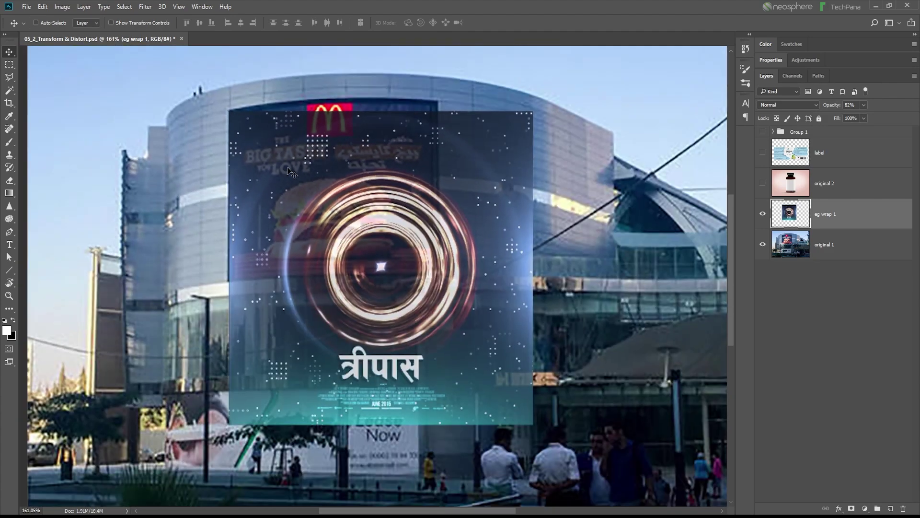
left_click(43, 6)
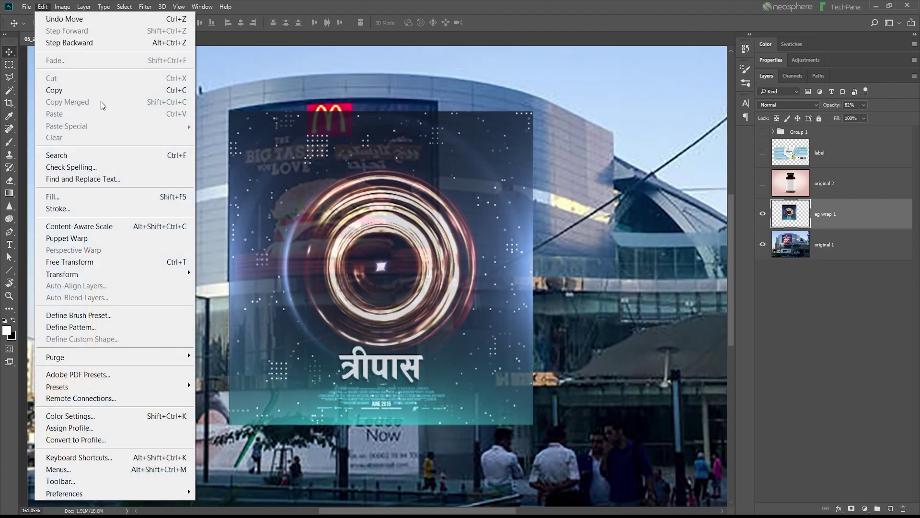
left_click(95, 260)
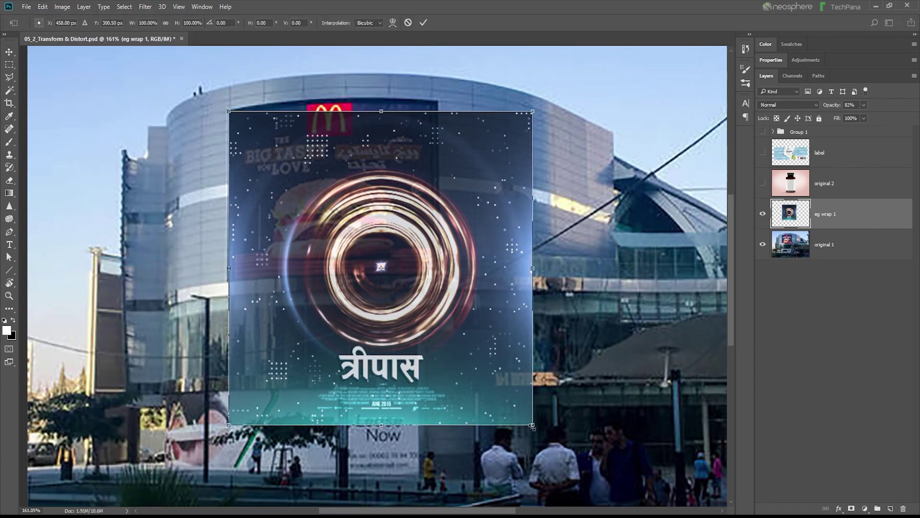
left_click_drag(532, 425, 438, 276)
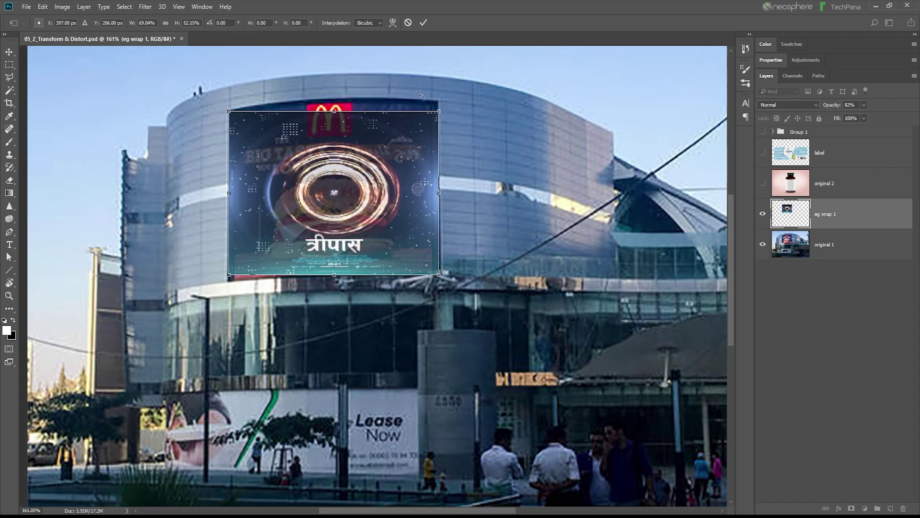
right_click(397, 143)
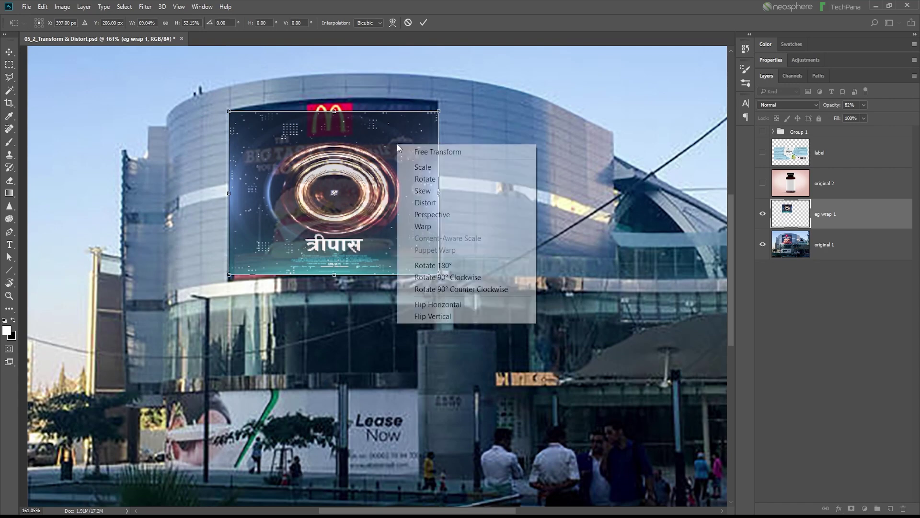
- Distort the poster, raising its top-right corner and lowering its bottom-left corner to the billboard edges
left_click(440, 205)
left_click_drag(440, 112, 438, 102)
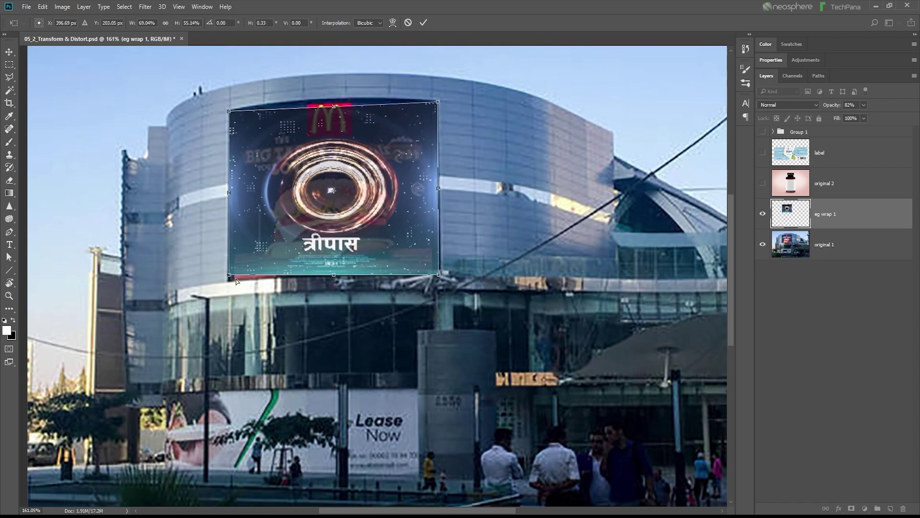
left_click_drag(230, 276, 228, 283)
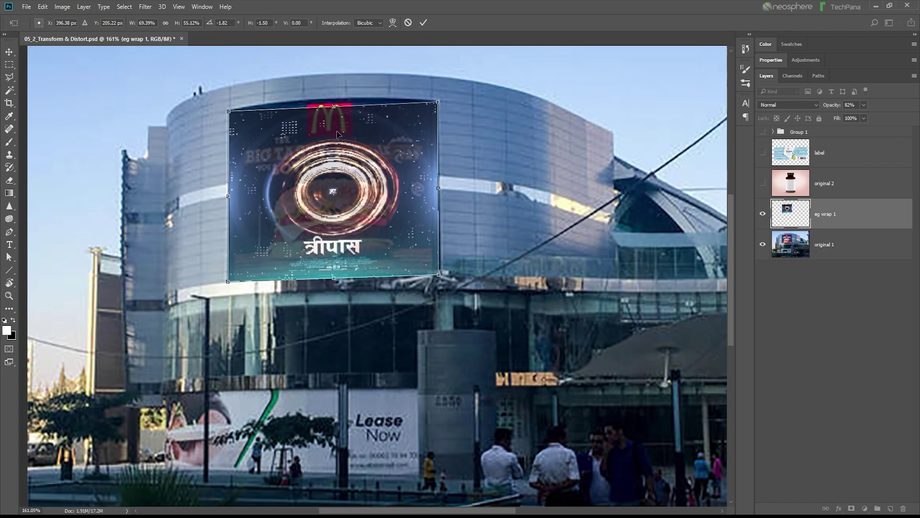
right_click(366, 170)
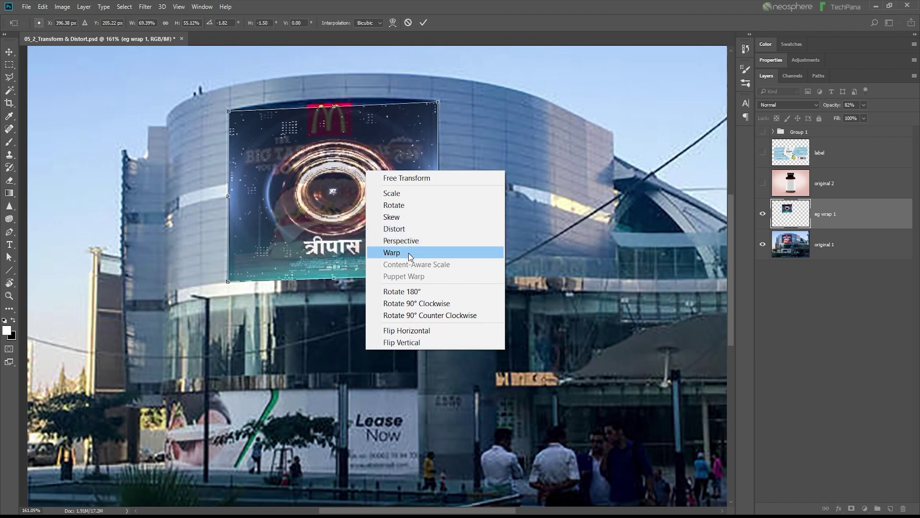
left_click(408, 253)
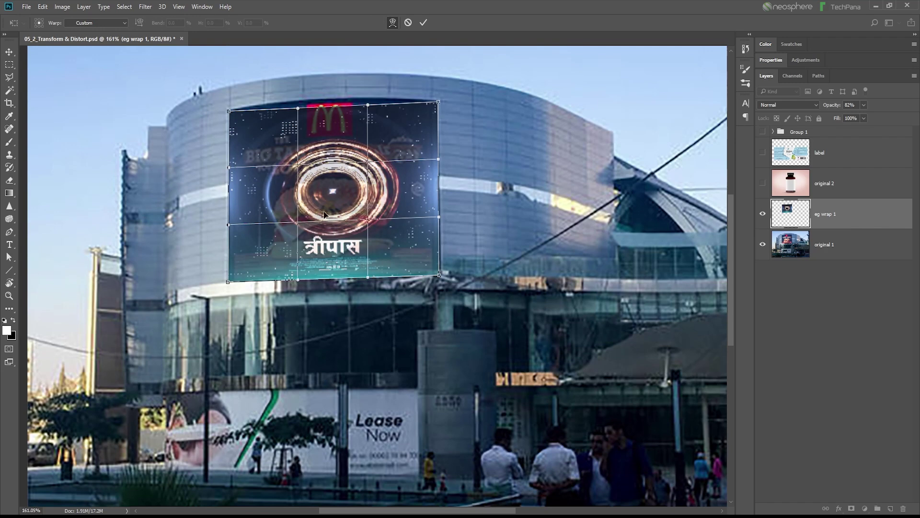
- Try Bulge and Arc warps, then settle on an Arch warp with bend 10
left_click(96, 22)
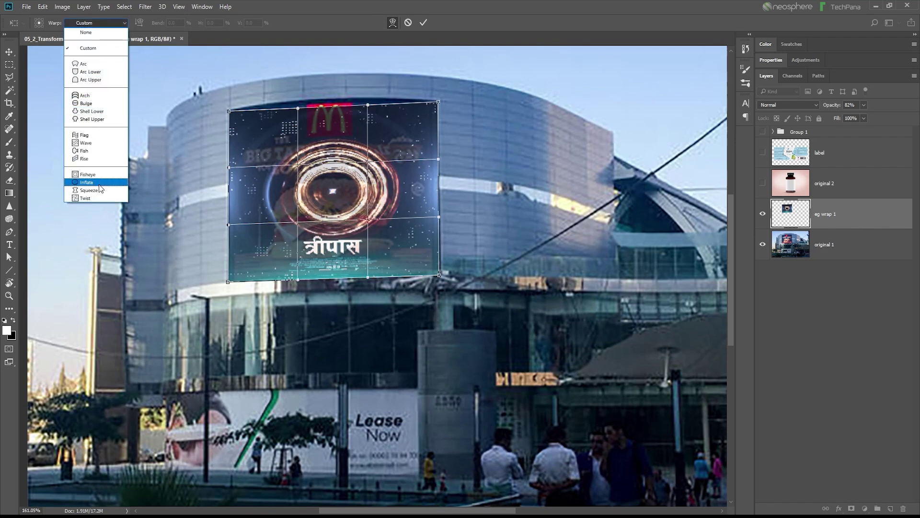
left_click(94, 105)
left_click(95, 23)
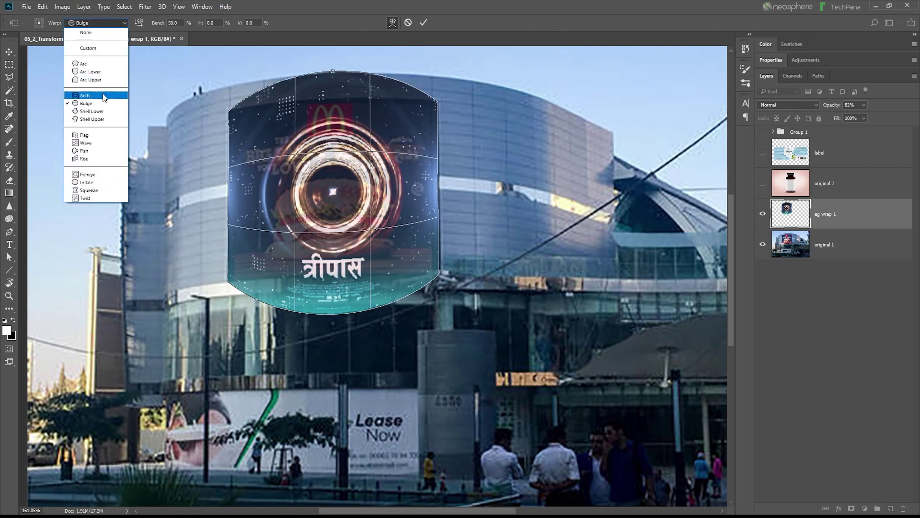
left_click(99, 71)
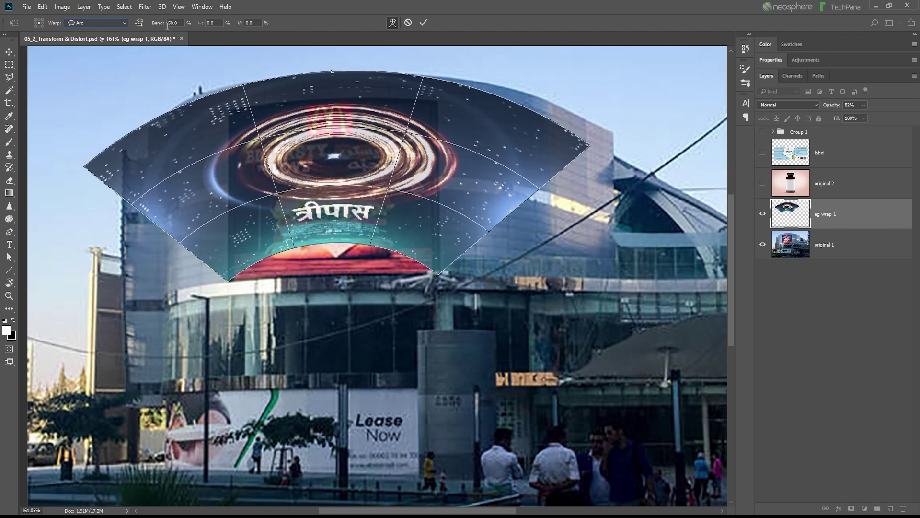
left_click(103, 23)
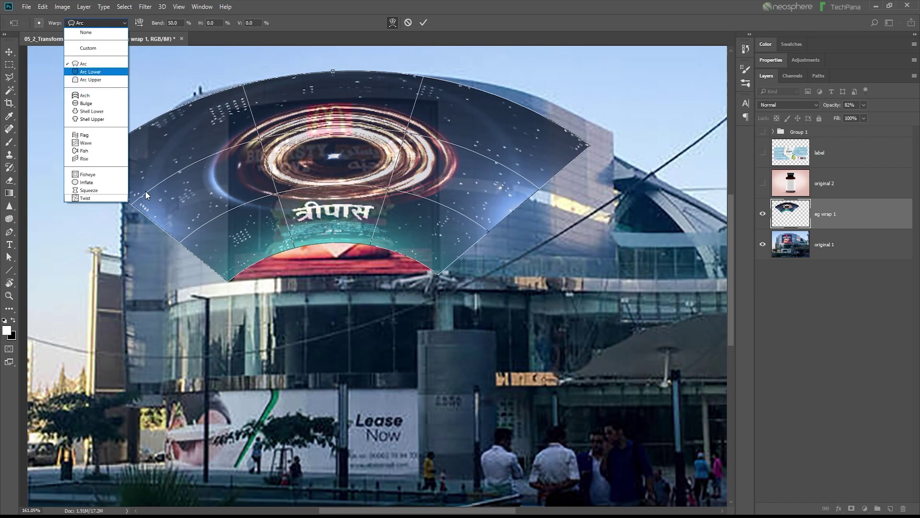
left_click(109, 95)
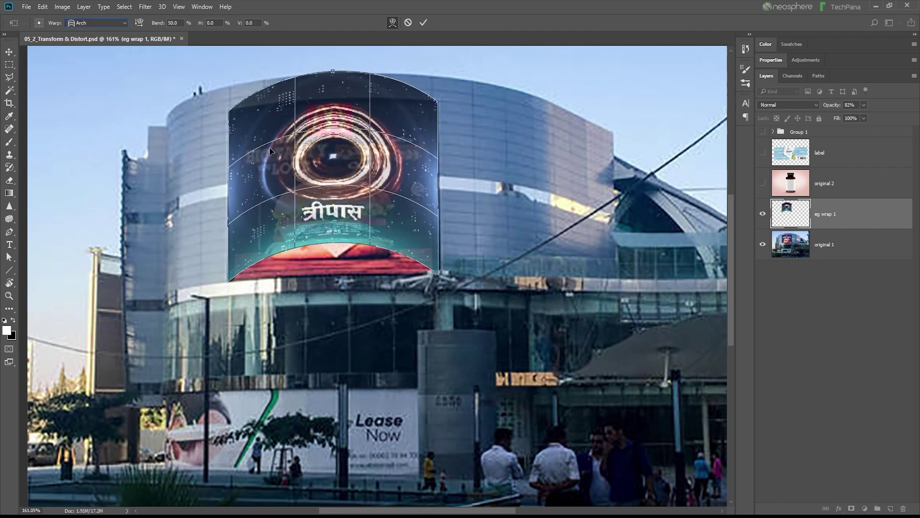
left_click(140, 25)
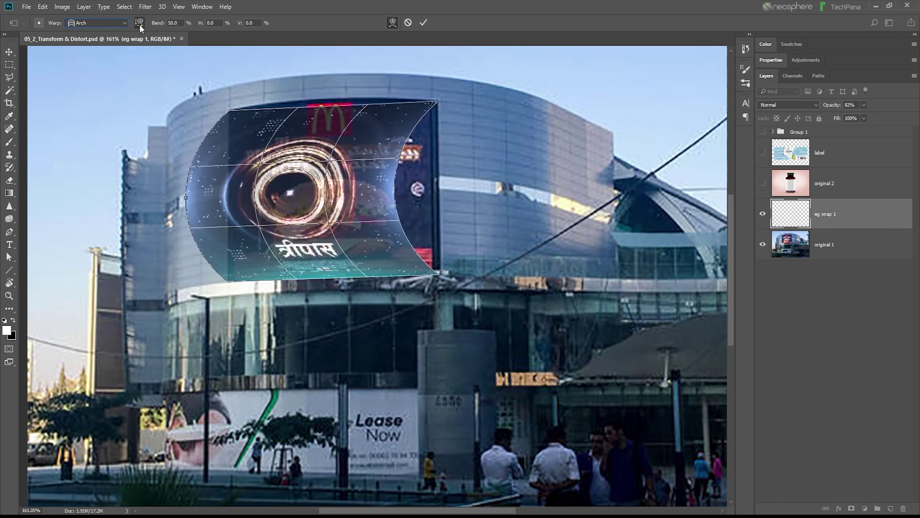
left_click(140, 25)
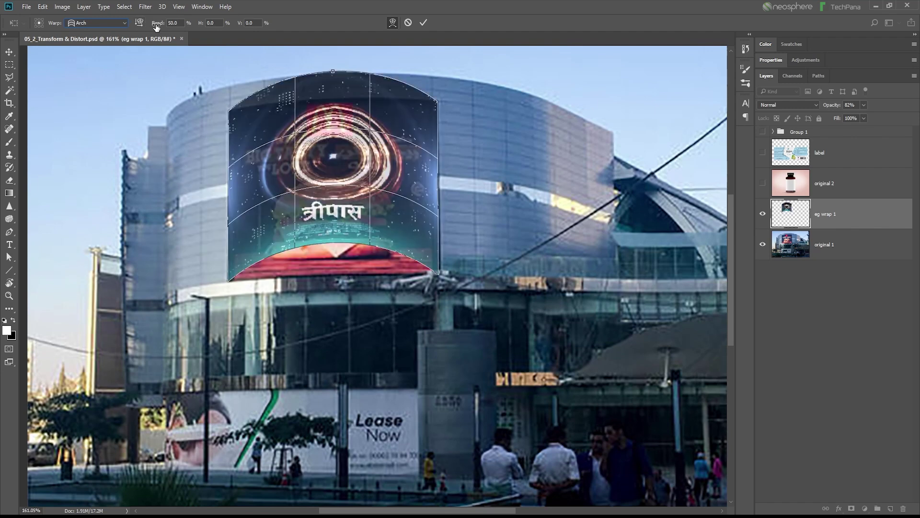
left_click_drag(154, 27, 140, 26)
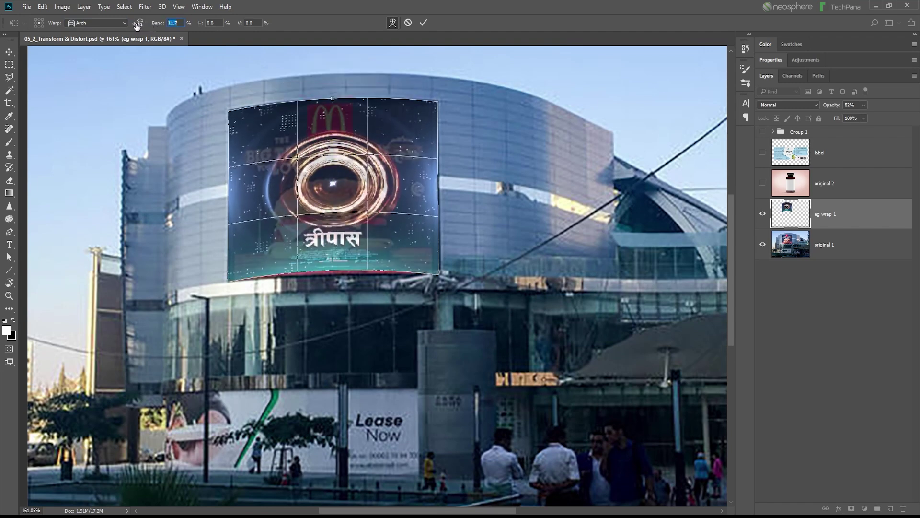
left_click_drag(137, 26, 129, 25)
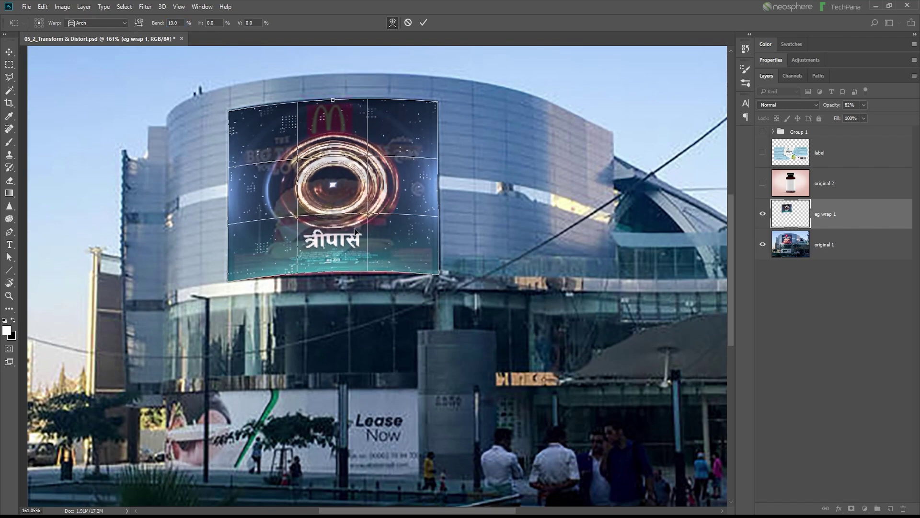
- Switch to a Custom warp and curve the poster's top and bottom edges to the facade
scroll(330, 256, "up", 4)
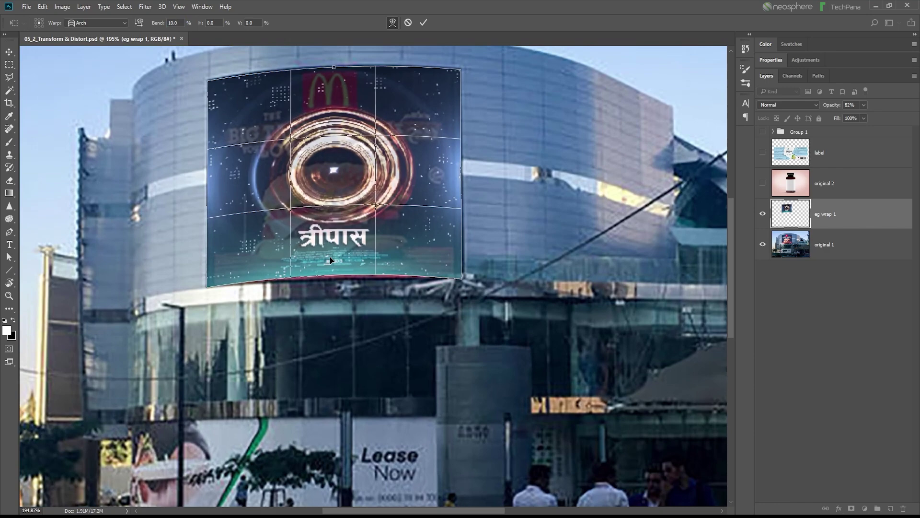
scroll(315, 238, "up", 3)
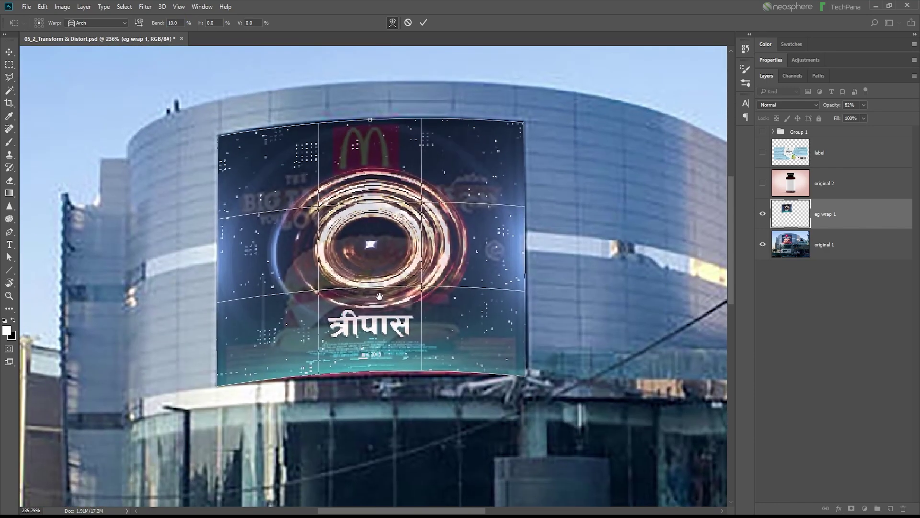
left_click(96, 22)
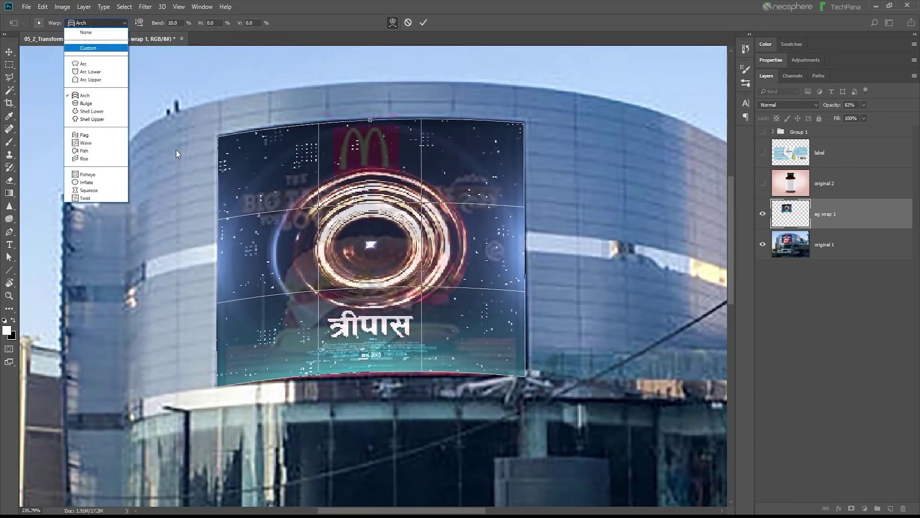
left_click(113, 49)
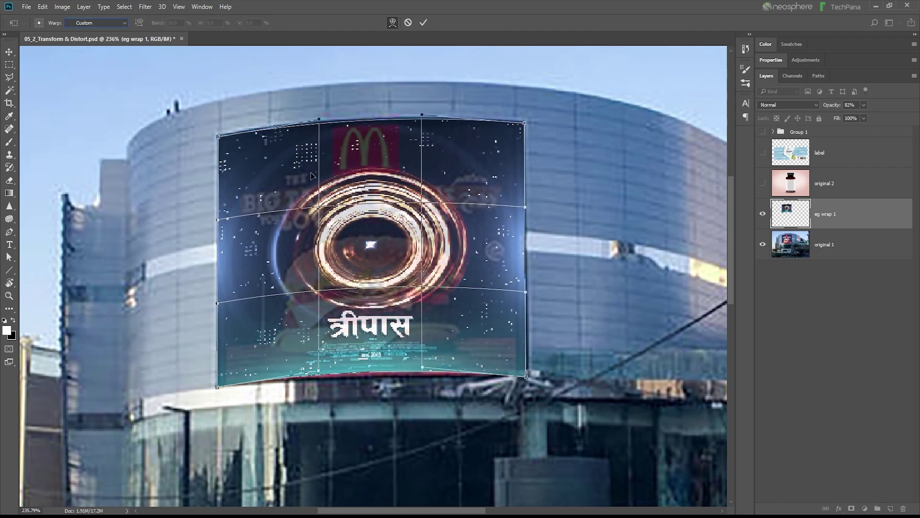
left_click_drag(318, 122, 317, 116)
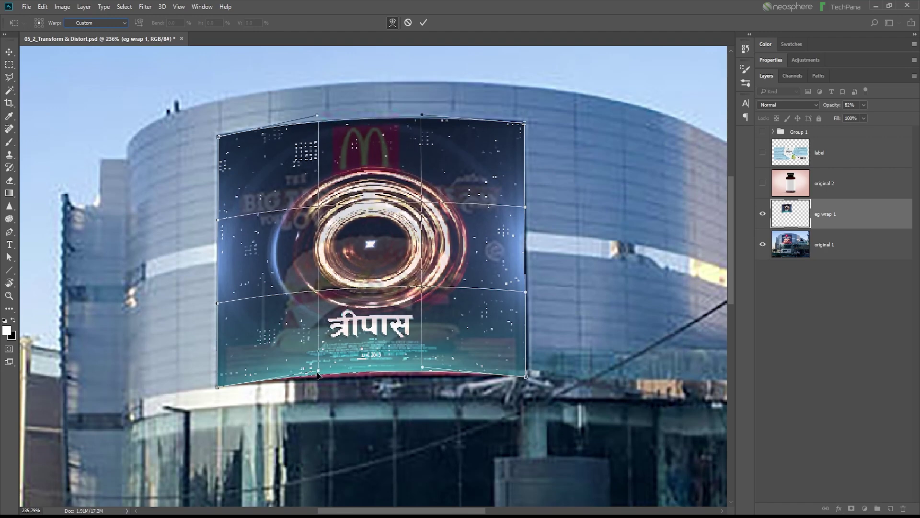
left_click_drag(318, 375, 319, 377)
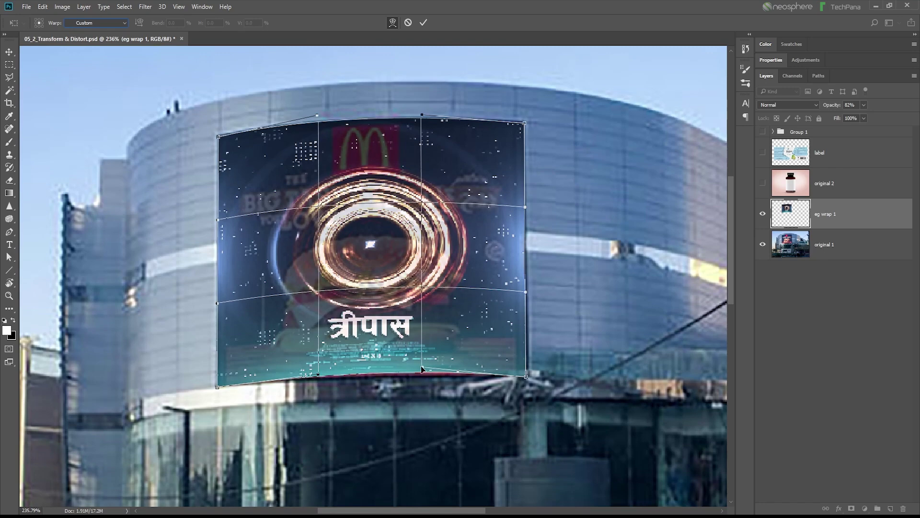
left_click_drag(422, 368, 425, 371)
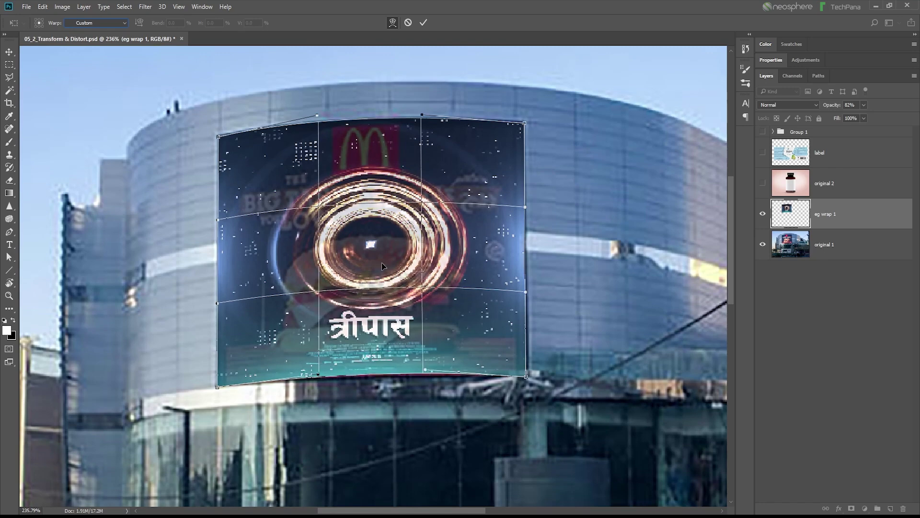
mouse_move(378, 257)
left_mouse_down()
mouse_move(410, 260)
mouse_move(339, 247)
mouse_move(375, 241)
left_mouse_up()
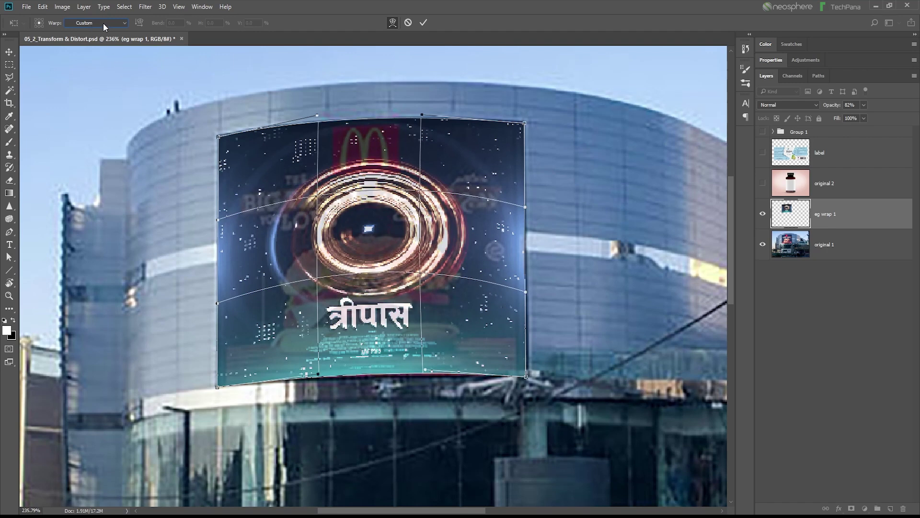
key("ctrl+z")
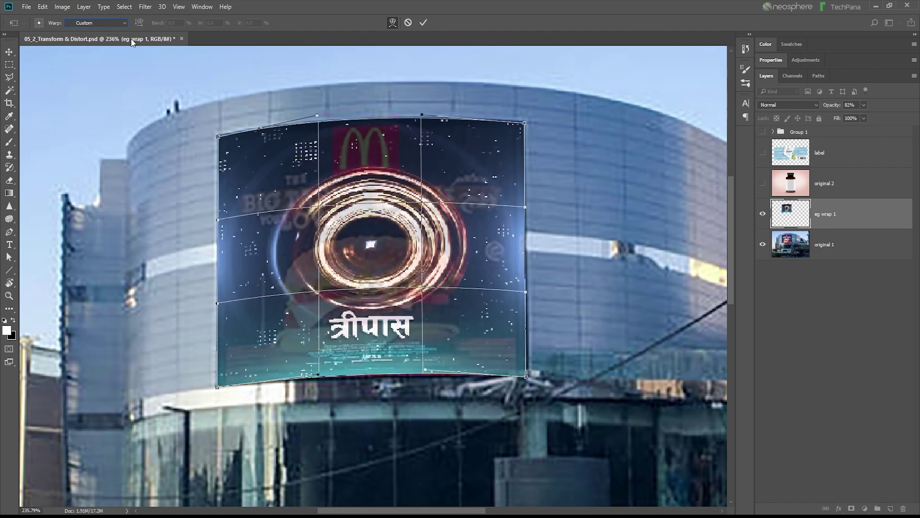
- Keep the custom warp, commit it, and restore the poster to 100% opacity
left_click(100, 21)
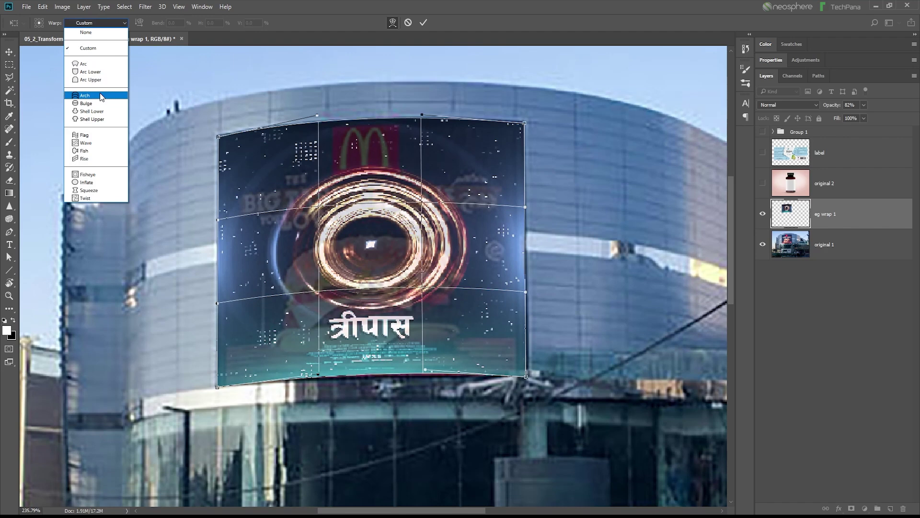
left_click(372, 203)
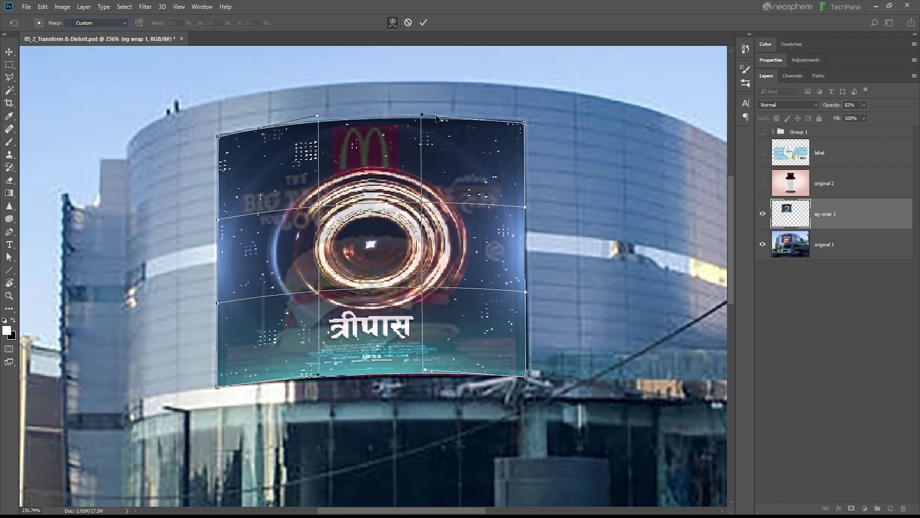
left_click(423, 22)
left_click_drag(826, 110, 837, 109)
scroll(482, 326, "down", 5)
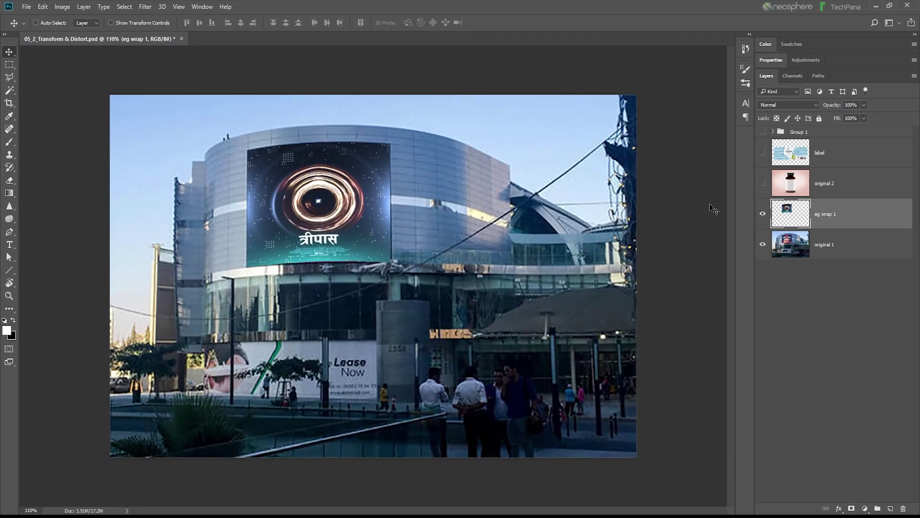
- Compare with the original ad, erase the stray strip along the billboard's top-right edge, and refit the view
left_click(762, 213)
scroll(375, 192, "up", 4)
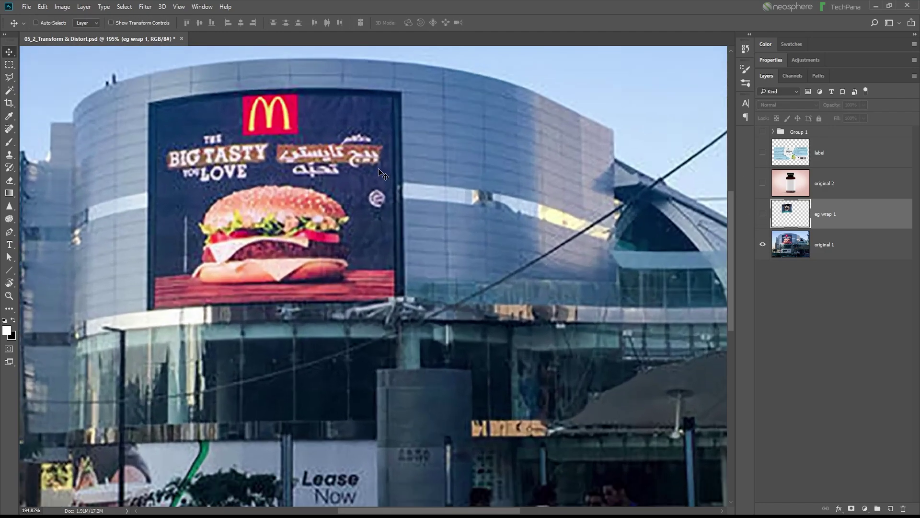
left_click(763, 214)
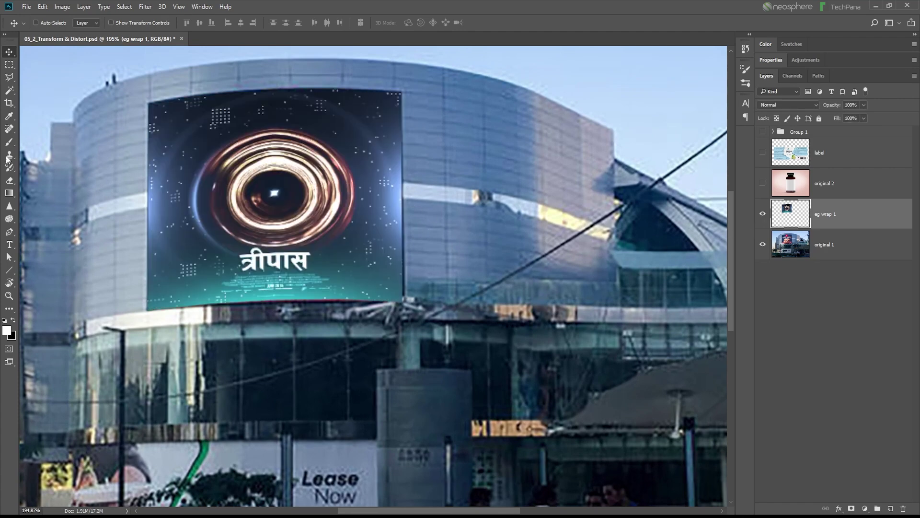
left_click_drag(9, 182, 43, 179)
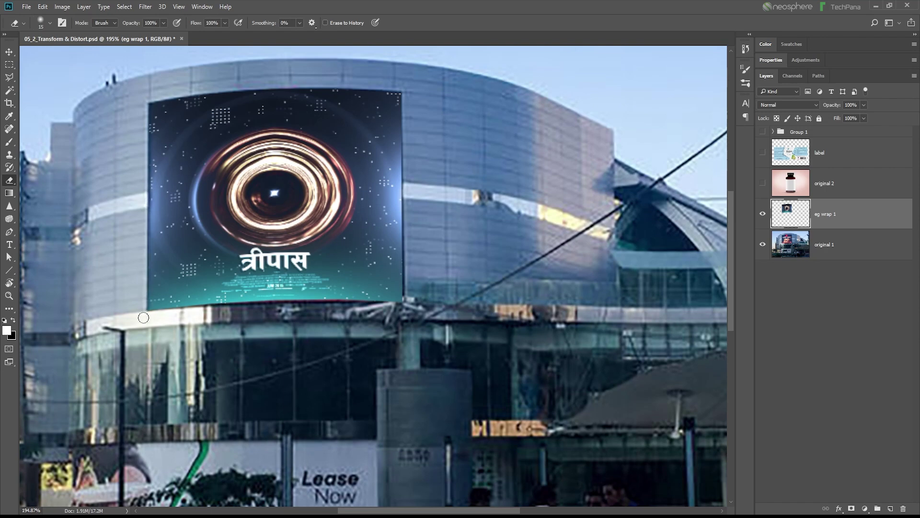
left_click_drag(396, 89, 407, 297)
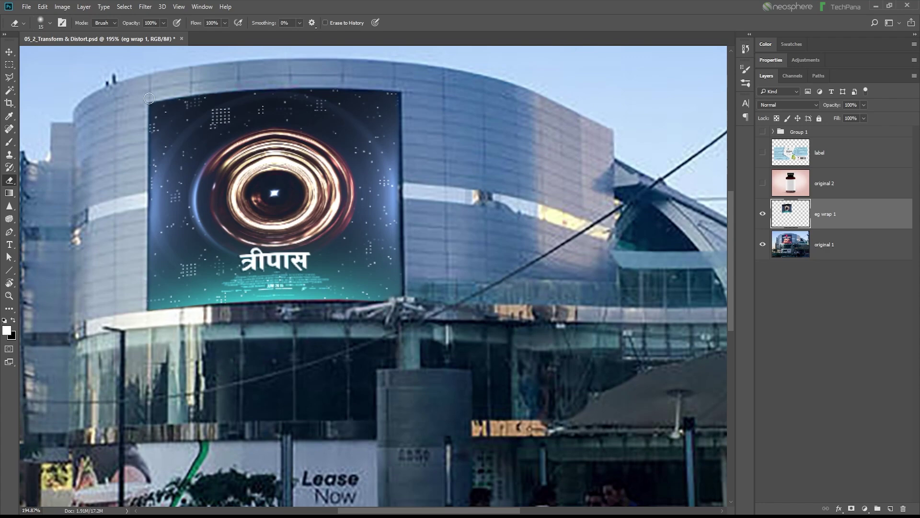
key("ctrl+1")
key("v")
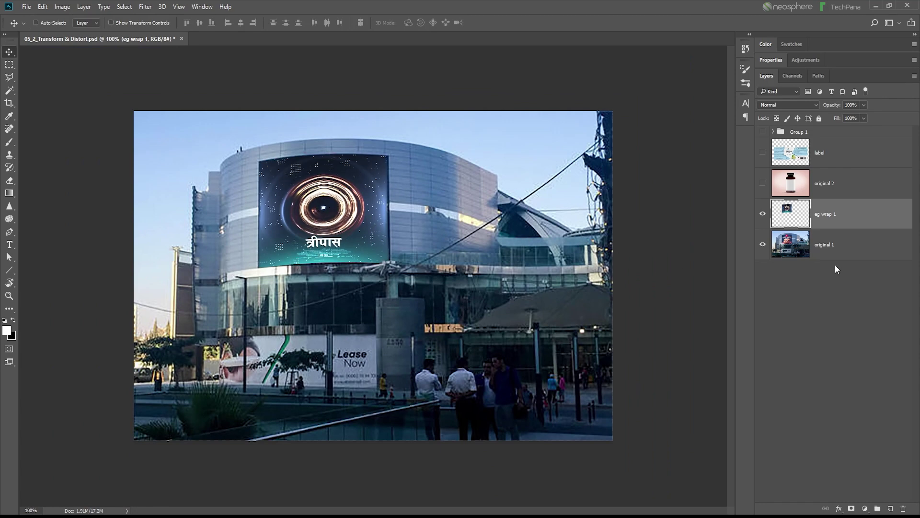
- Show the pink pill-bottle photo, make original 2 active, and toggle the flat label artwork on
left_click(762, 183)
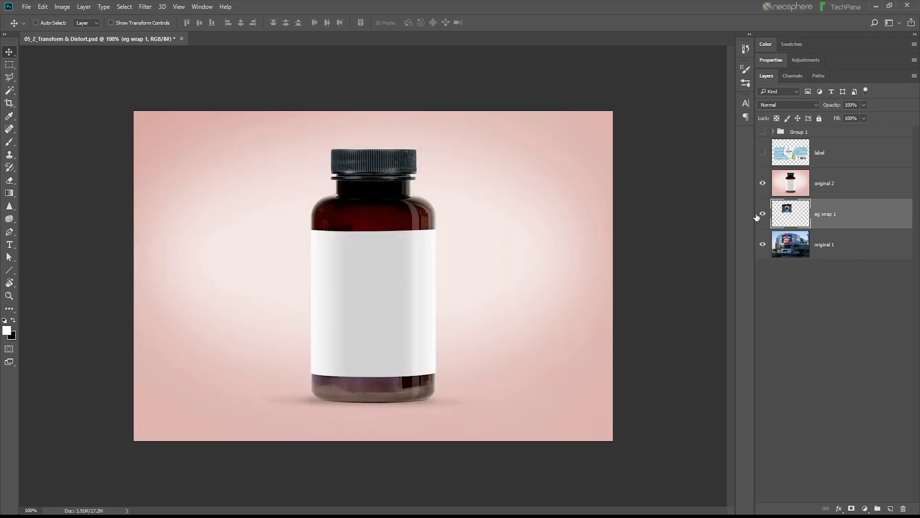
left_click(809, 195)
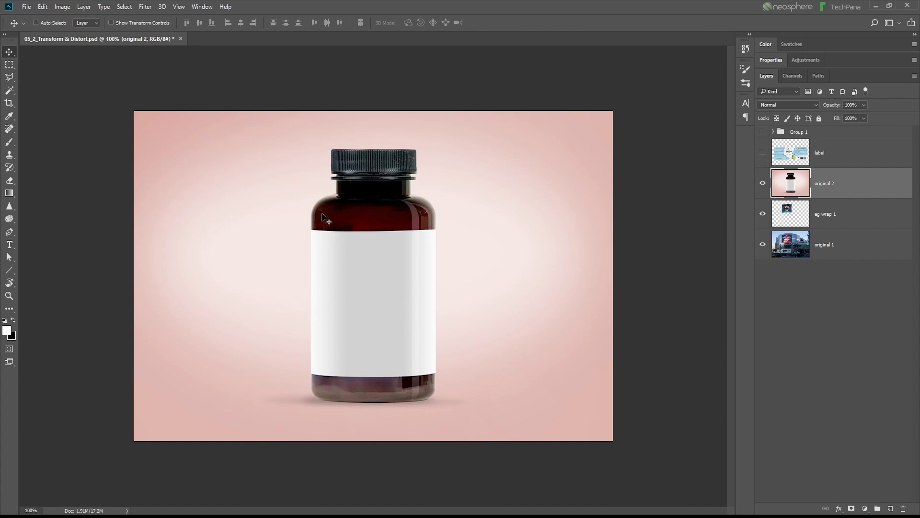
left_click(762, 153)
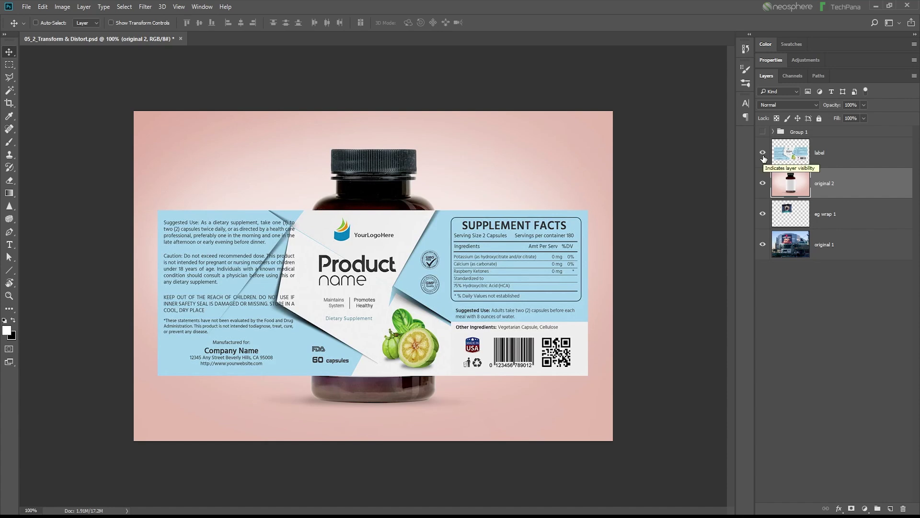
left_click(763, 154)
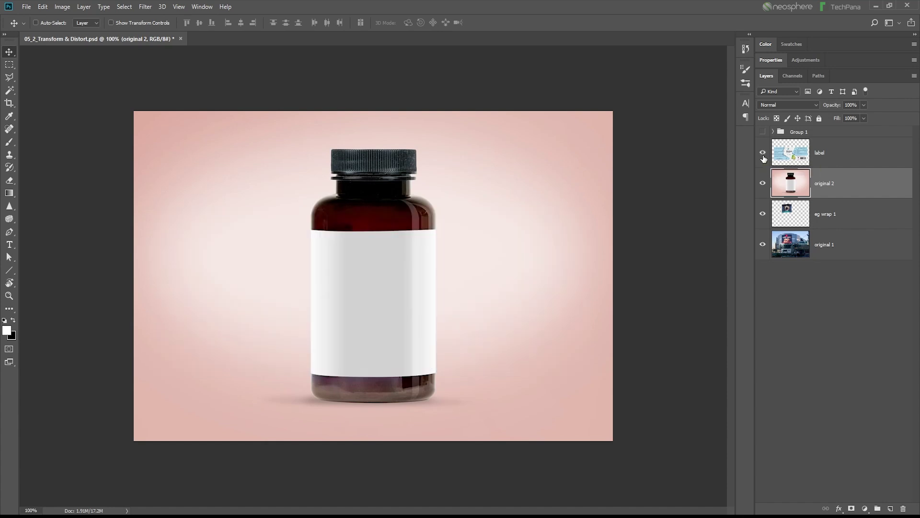
left_click(763, 155)
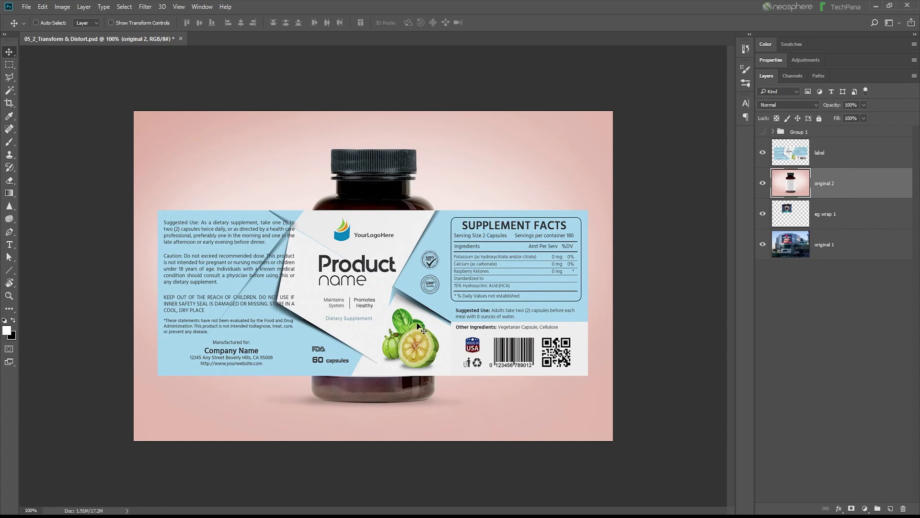
scroll(374, 291, "up", 3)
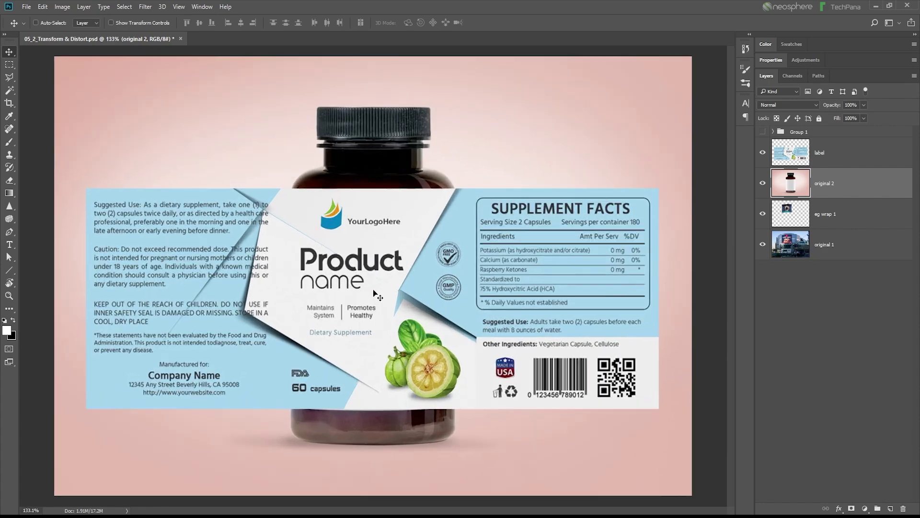
- Reveal the finished Group 1 example, hide the flat label, and expand Group 1 to compare its dark shading
left_click(762, 133)
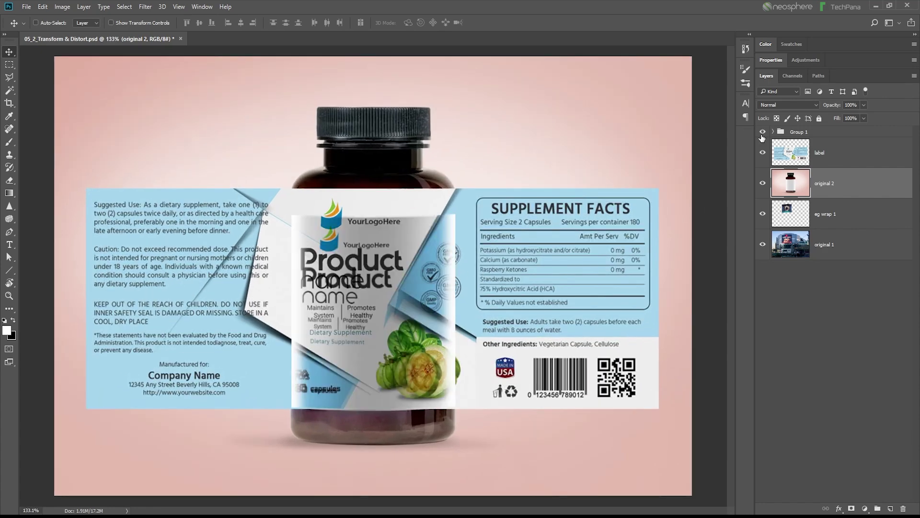
left_click(762, 153)
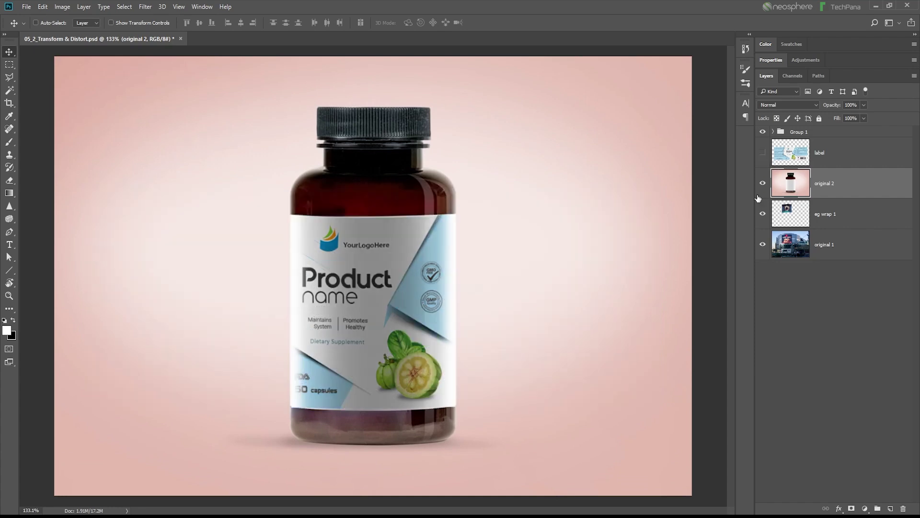
left_click(773, 132)
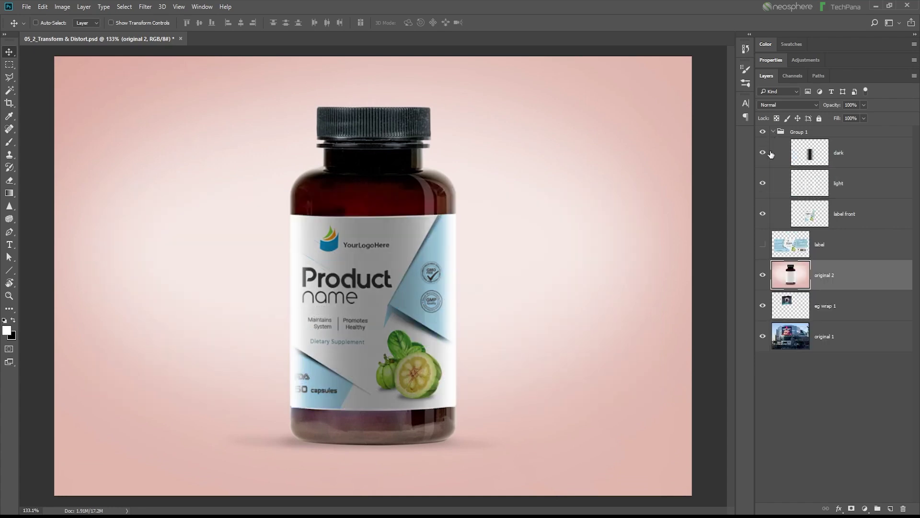
left_click(762, 153)
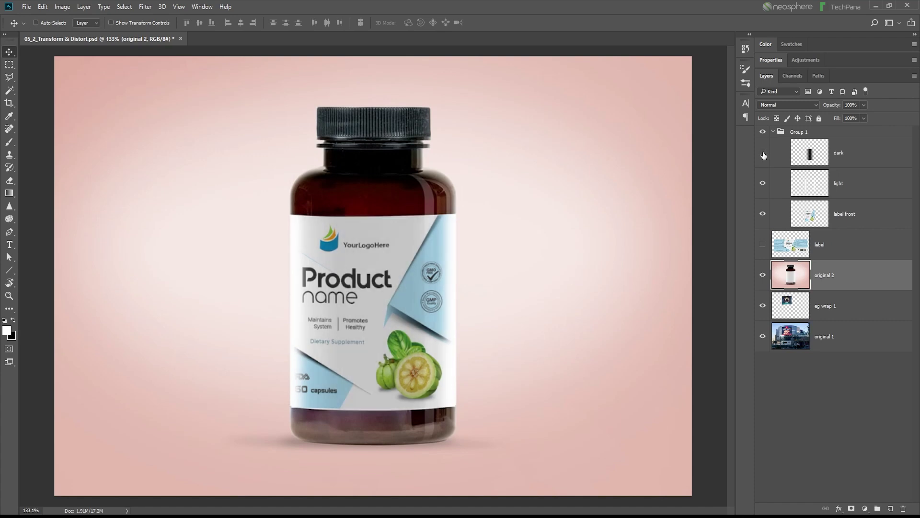
left_click(762, 153)
left_click(763, 153)
left_click(763, 153)
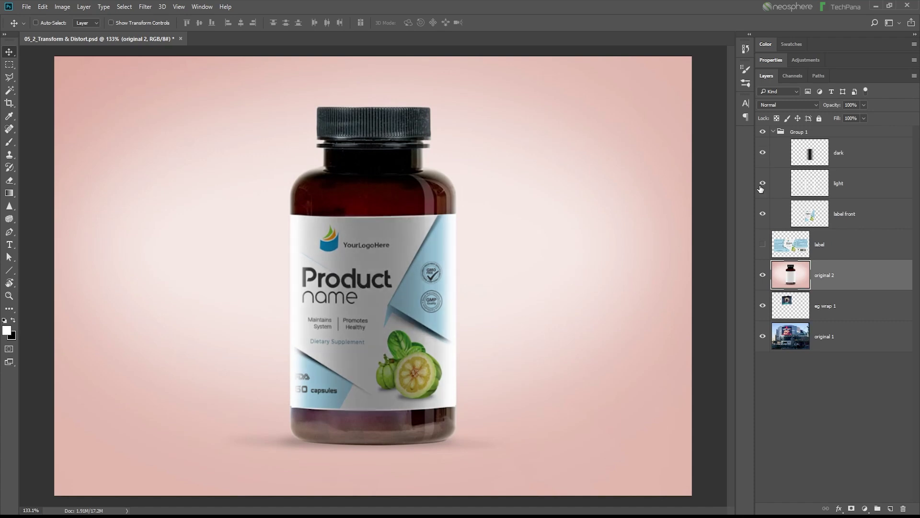
- Toggle Group 1's light and dark shading layers, then delete Group 1
left_click(763, 185)
left_click(762, 185)
left_click_drag(762, 185, 765, 159)
left_click_drag(765, 158, 763, 185)
left_click_drag(802, 137, 903, 508)
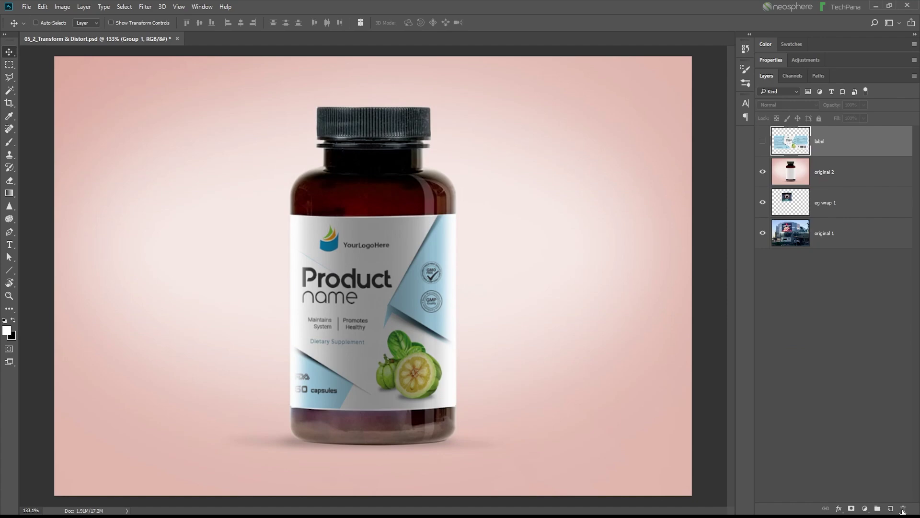
- Show the flat label and set its opacity to about 59%
left_click(762, 140)
left_click_drag(829, 106, 812, 107)
left_click_drag(440, 291, 456, 195)
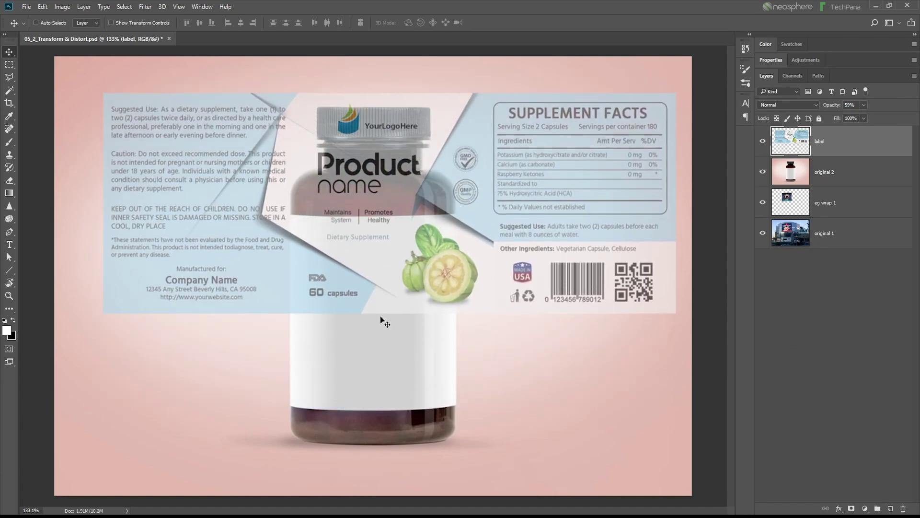
key("ctrl+z")
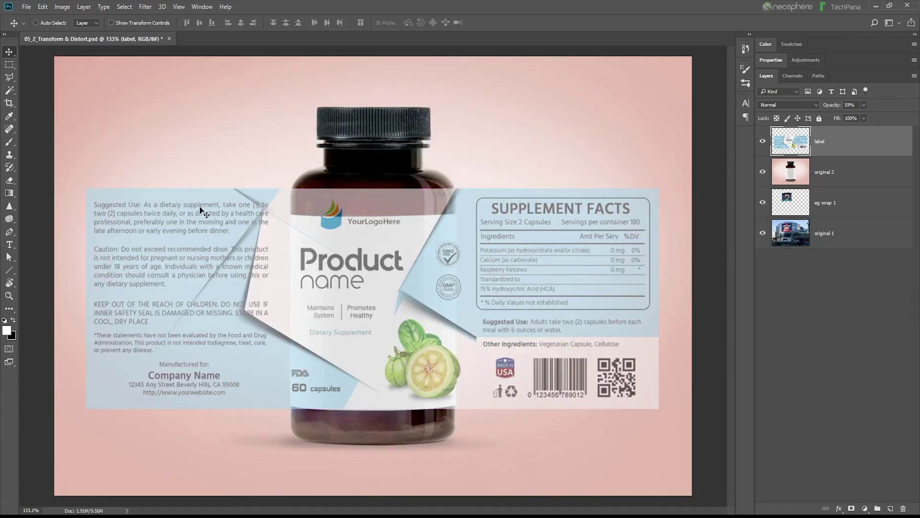
- Free Transform the label down to about 89%, nudge it slightly left, and commit
left_click(43, 7)
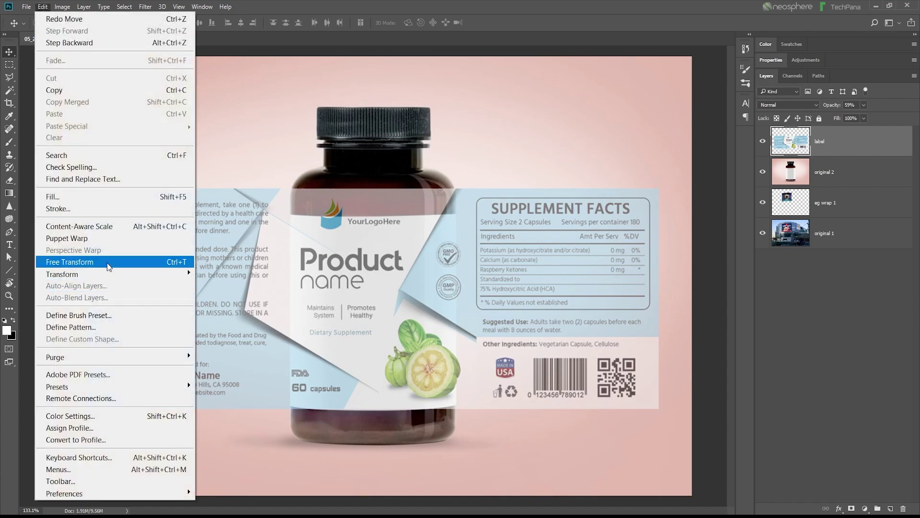
left_click(109, 263)
left_click_drag(87, 188, 152, 213)
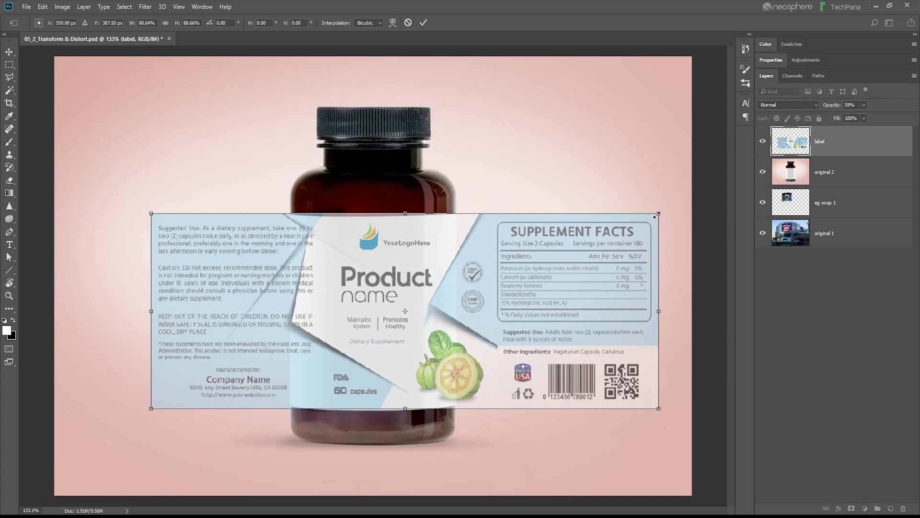
left_click_drag(585, 262, 560, 265)
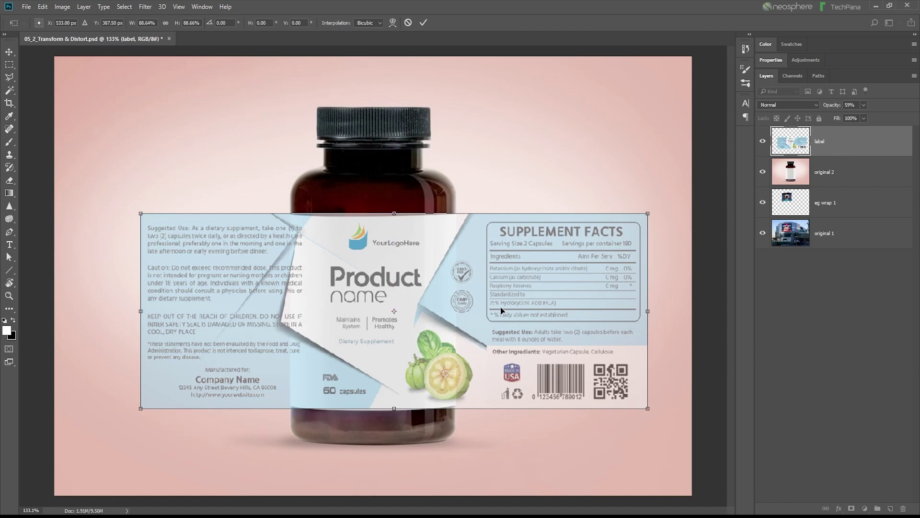
key("Return")
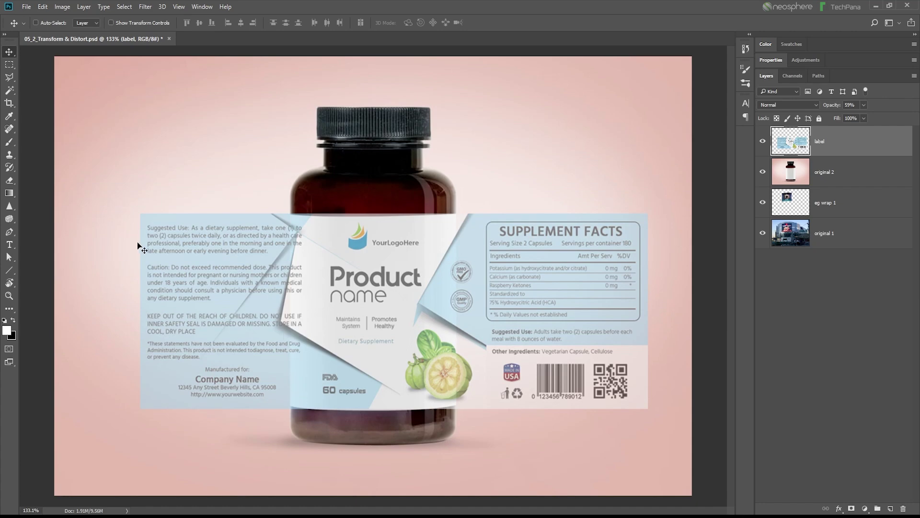
left_click(9, 65)
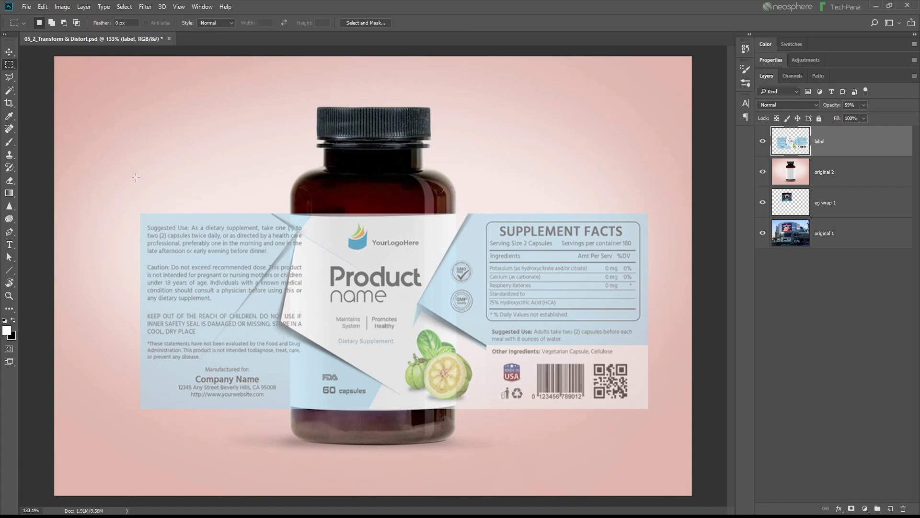
- Marquee-select and delete the label's left and right overhangs, then deselect
left_click_drag(112, 173, 291, 444)
key("Delete")
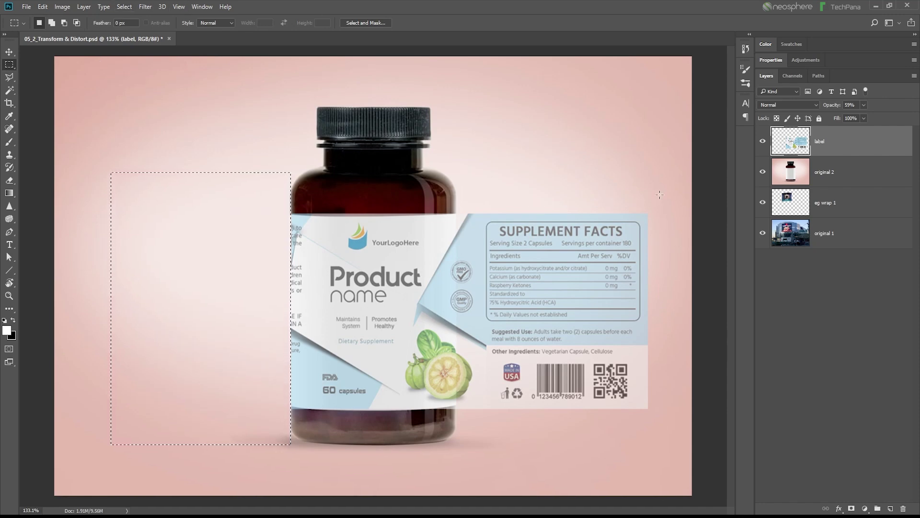
left_click_drag(660, 194, 459, 442)
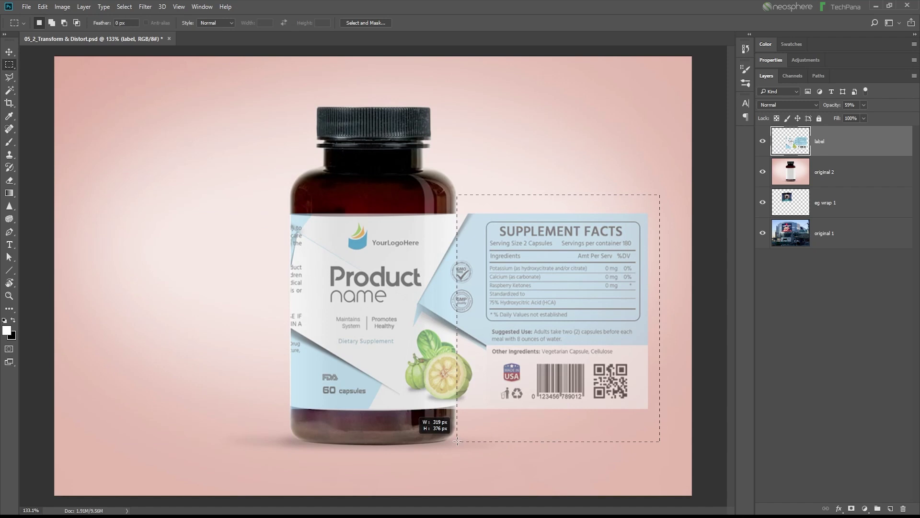
left_click_drag(458, 442, 457, 441)
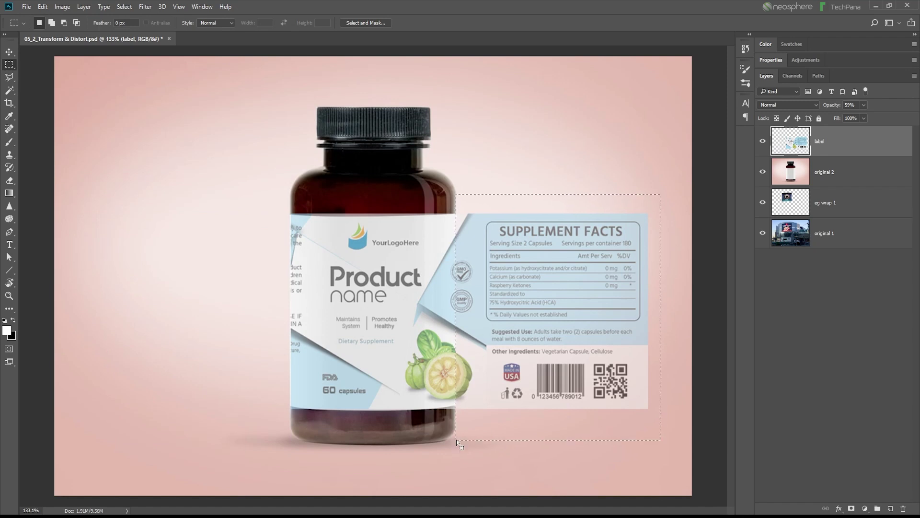
key("Delete")
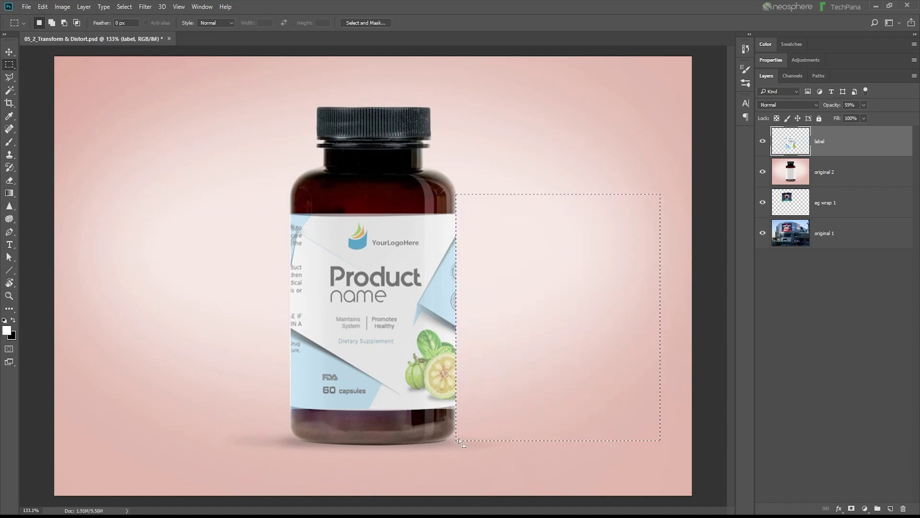
left_click(124, 6)
left_click(141, 32)
- Warp the trimmed label with the Arch preset and reduce the bend to a slight curve
left_click(42, 7)
left_click(96, 262)
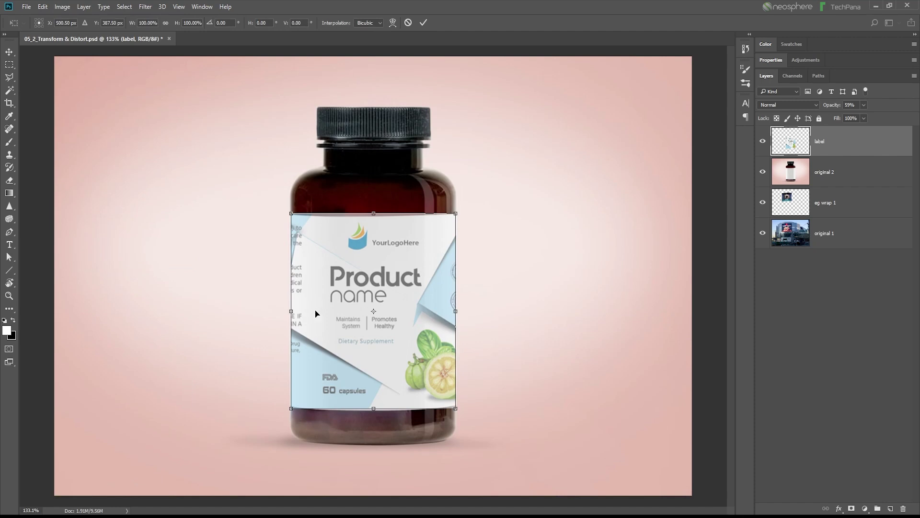
scroll(319, 307, "up", 3)
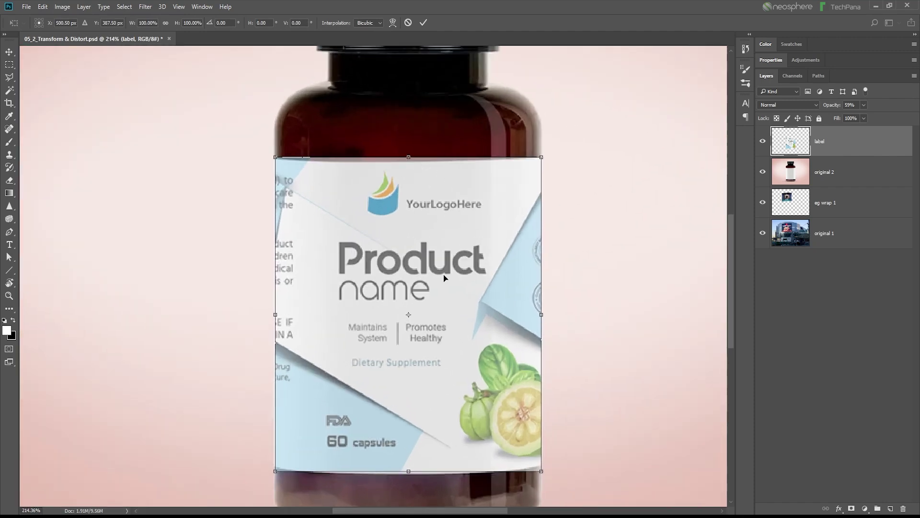
scroll(444, 274, "down", 3)
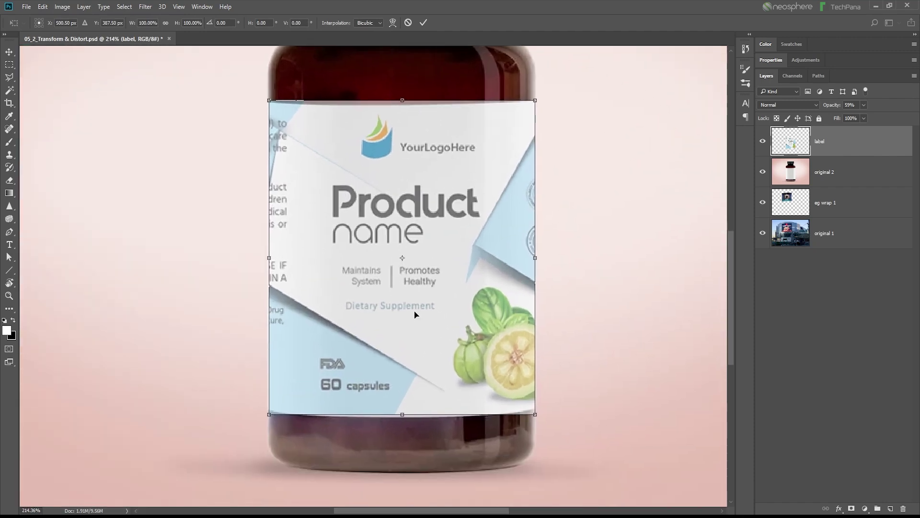
right_click(415, 314)
left_click(453, 391)
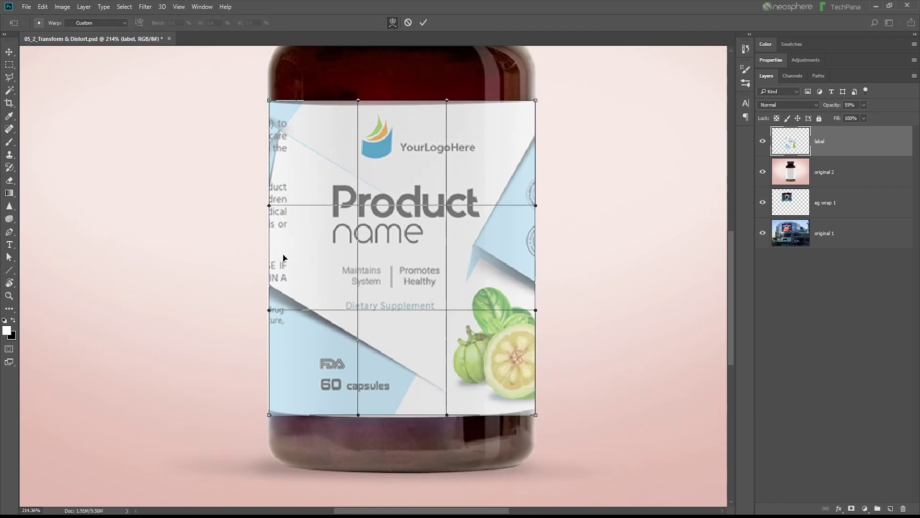
left_click(110, 22)
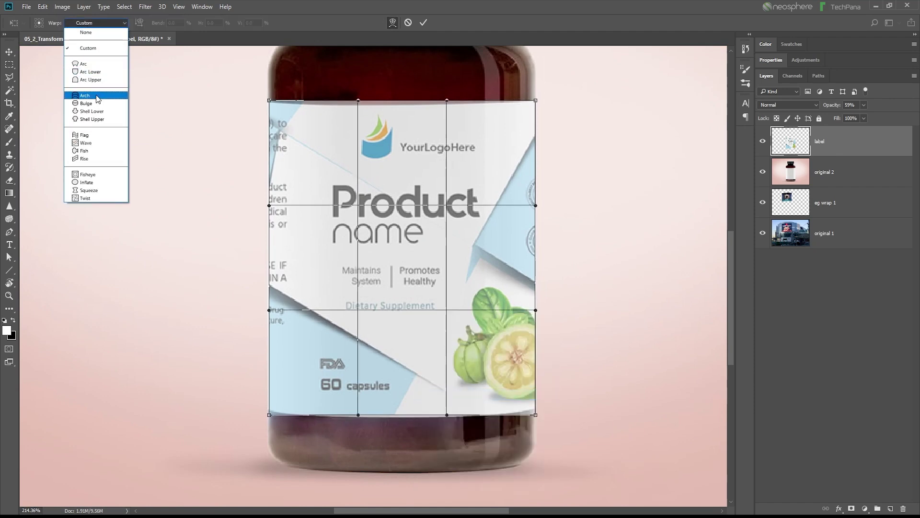
left_click(96, 97)
left_click_drag(158, 26, 129, 28)
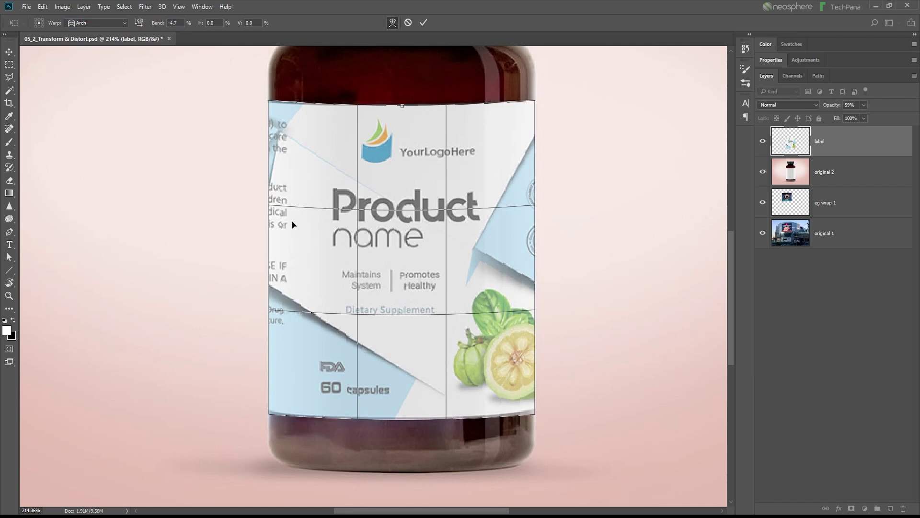
- Distort the label, nudging the top corners down and the bottom corners up slightly
right_click(294, 152)
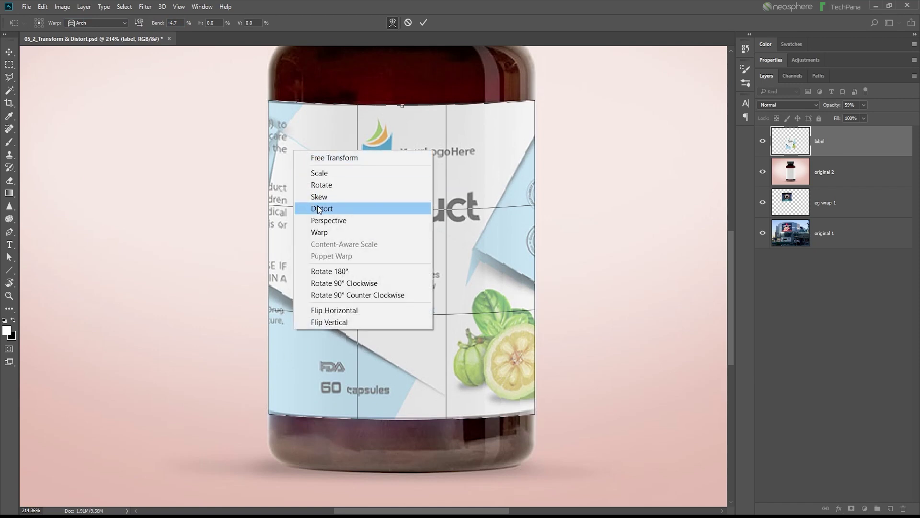
left_click(330, 159)
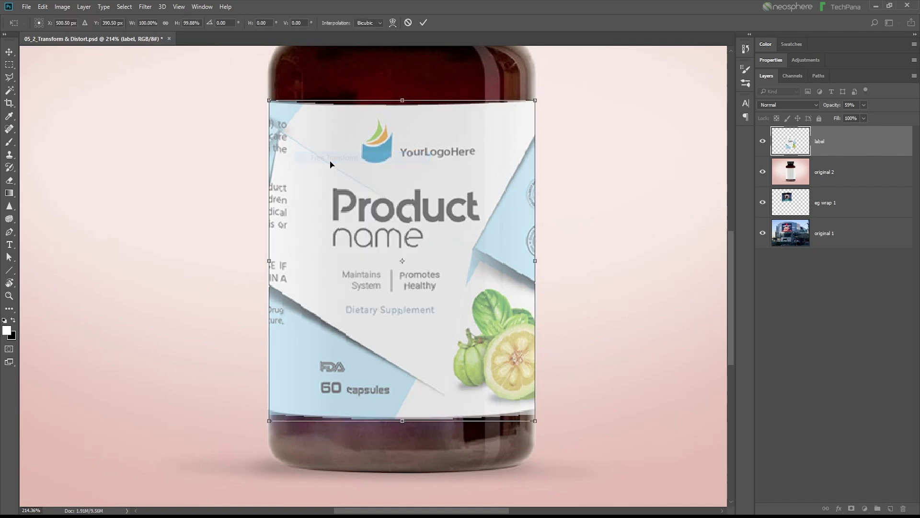
right_click(331, 165)
left_click(364, 218)
left_click_drag(270, 101, 269, 102)
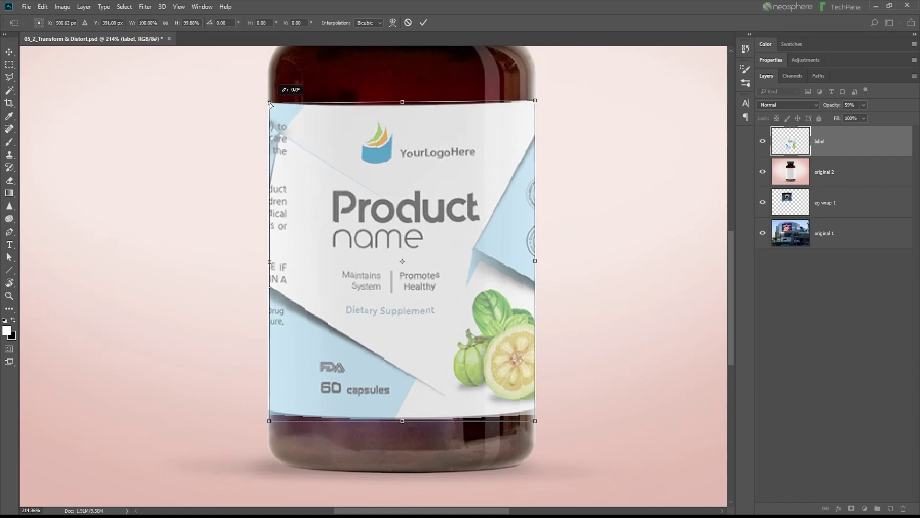
left_click_drag(536, 101, 536, 102)
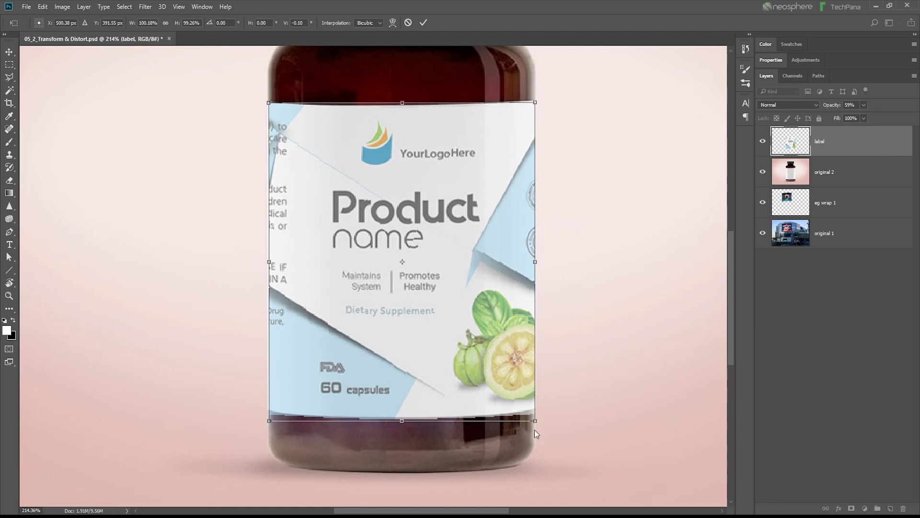
left_click_drag(535, 421, 535, 414)
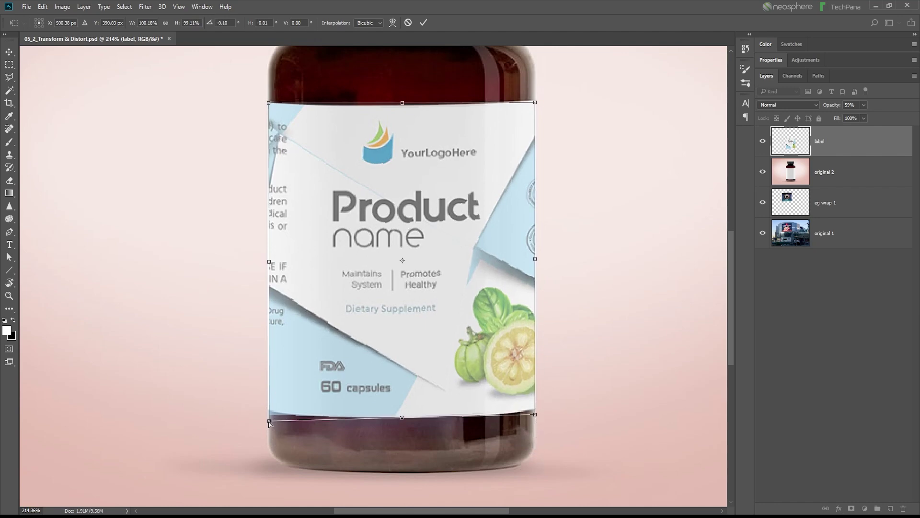
left_click_drag(269, 421, 267, 415)
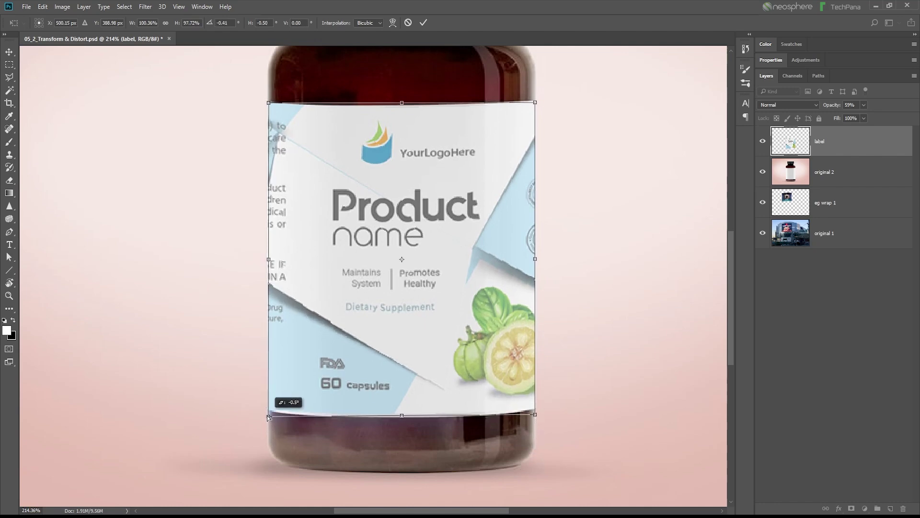
- Use a Custom warp to curve the bottom edge down and top edge up, then apply
right_click(352, 375)
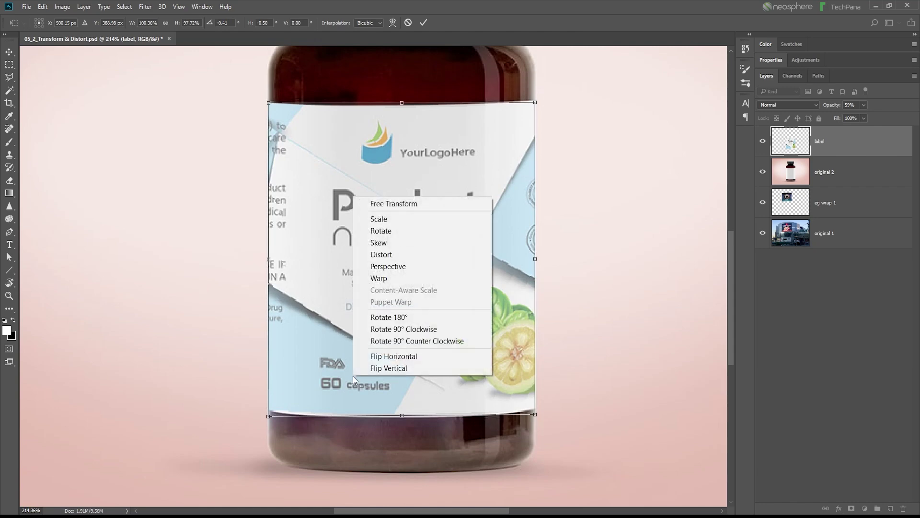
left_click(399, 277)
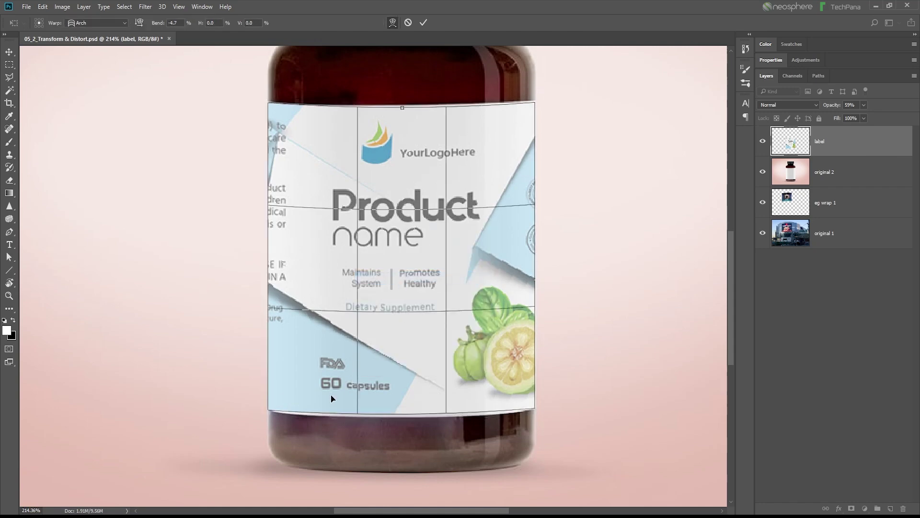
left_click(79, 22)
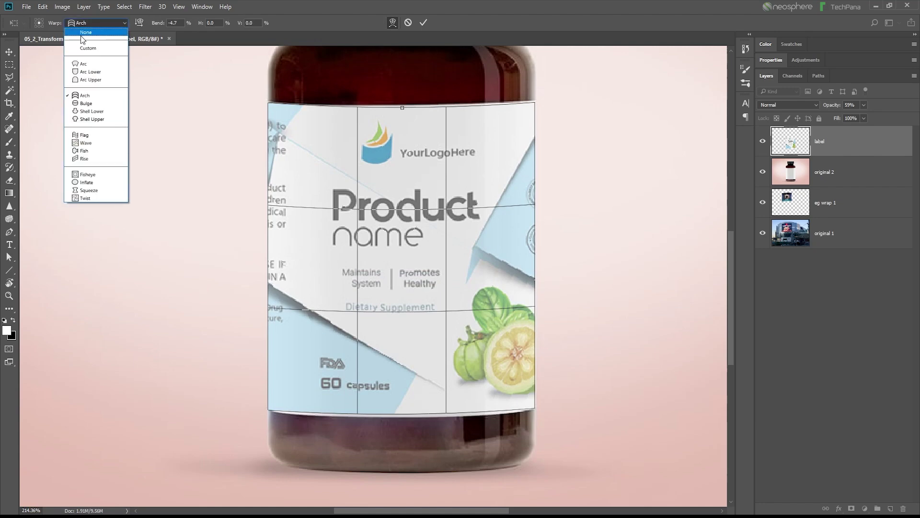
left_click(81, 32)
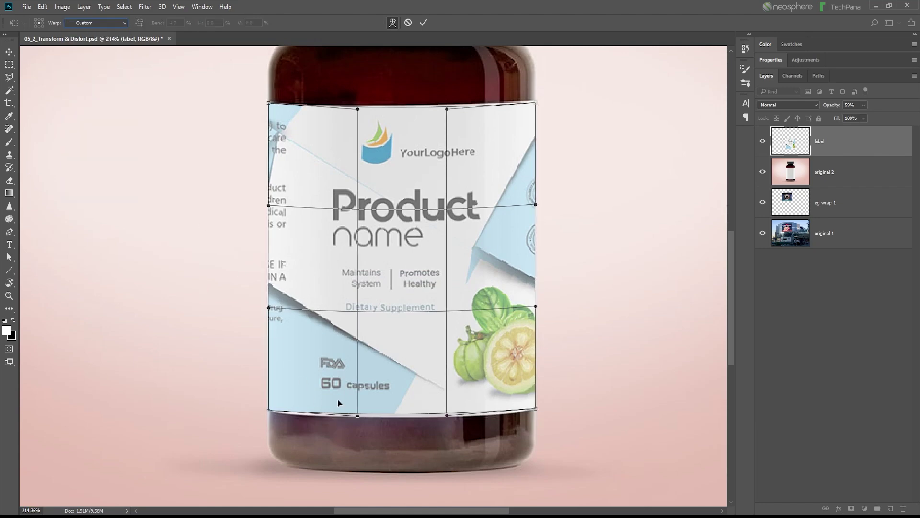
left_click_drag(357, 416, 358, 422)
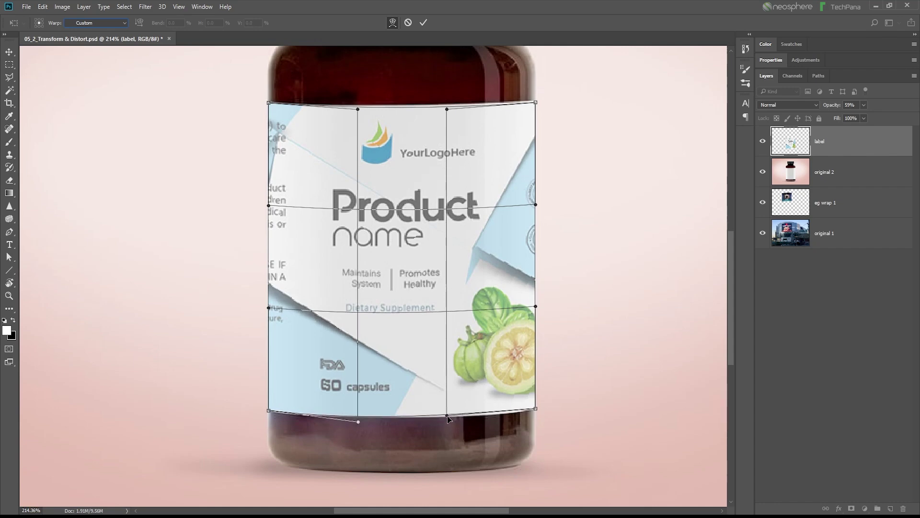
mouse_move(447, 416)
left_mouse_down()
mouse_move(415, 402)
mouse_move(436, 338)
mouse_move(447, 420)
left_mouse_up()
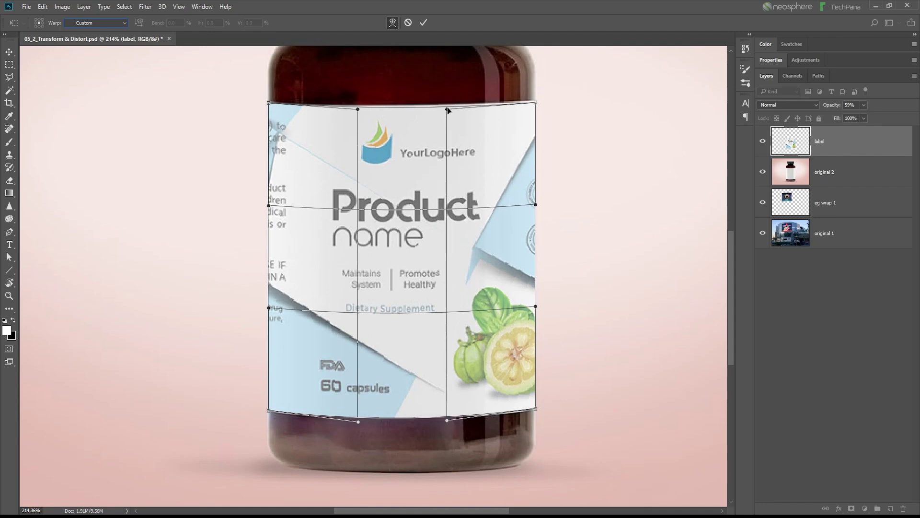
left_click_drag(447, 109, 448, 105)
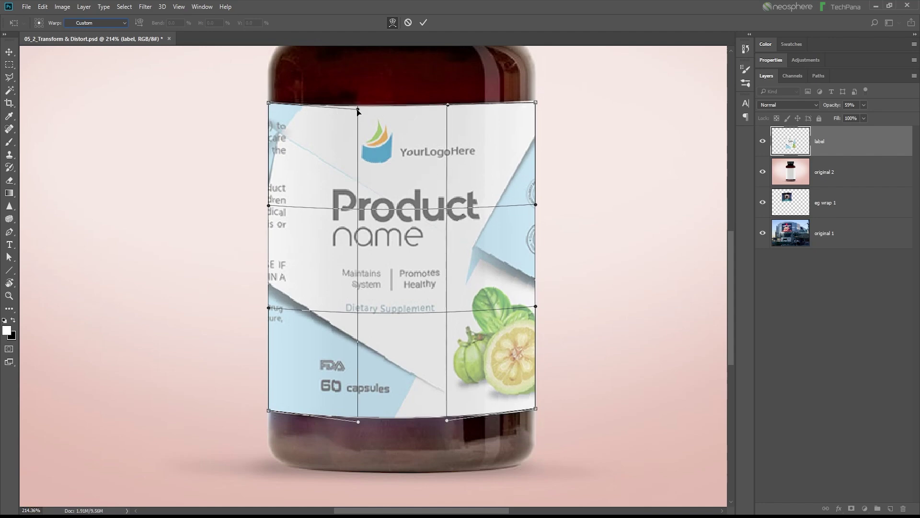
left_click_drag(357, 111, 355, 110)
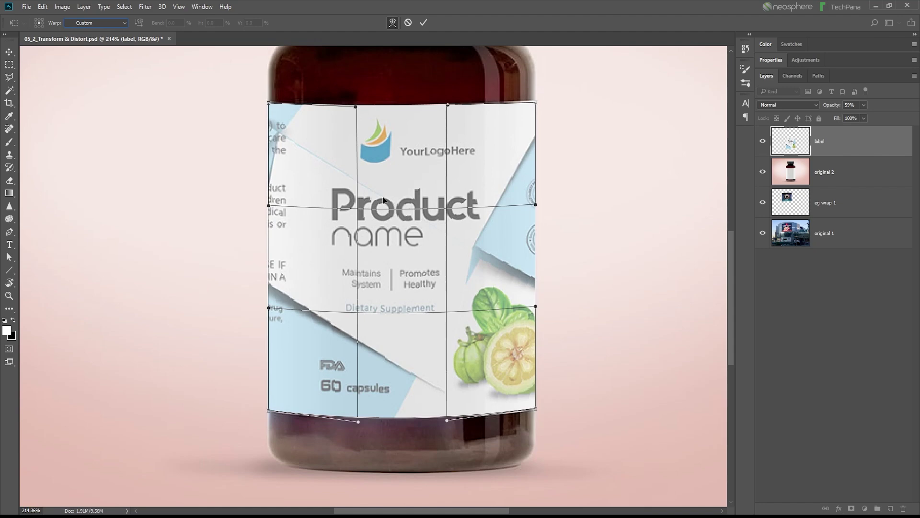
left_click(423, 23)
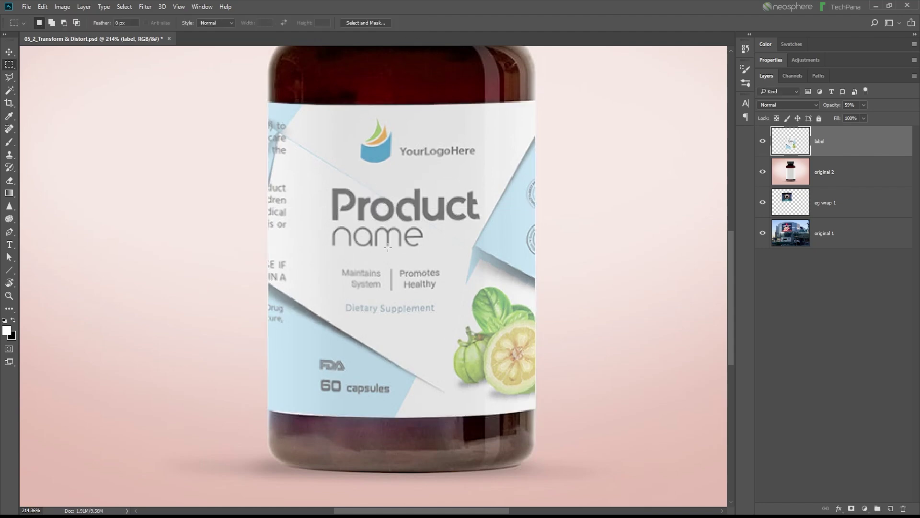
- Set the wrapped label layer's opacity to 100%
scroll(346, 355, "down", 5)
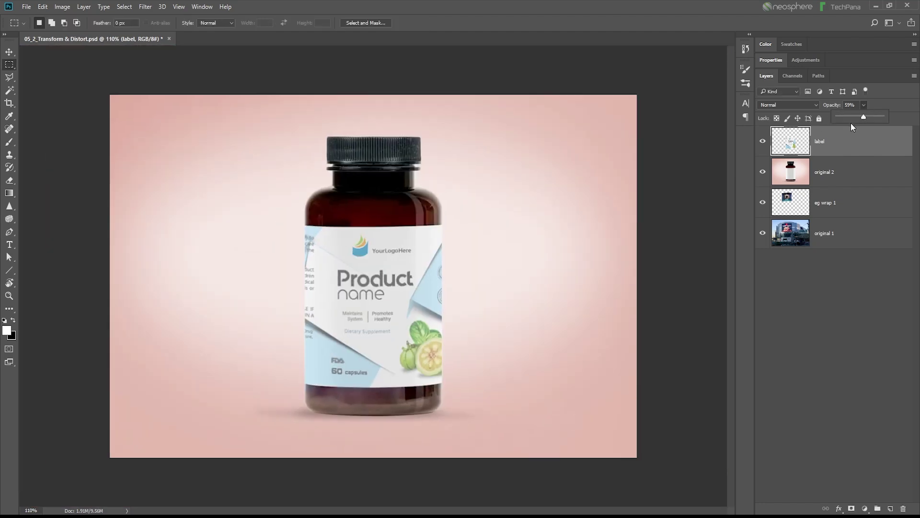
left_click_drag(864, 117, 904, 118)
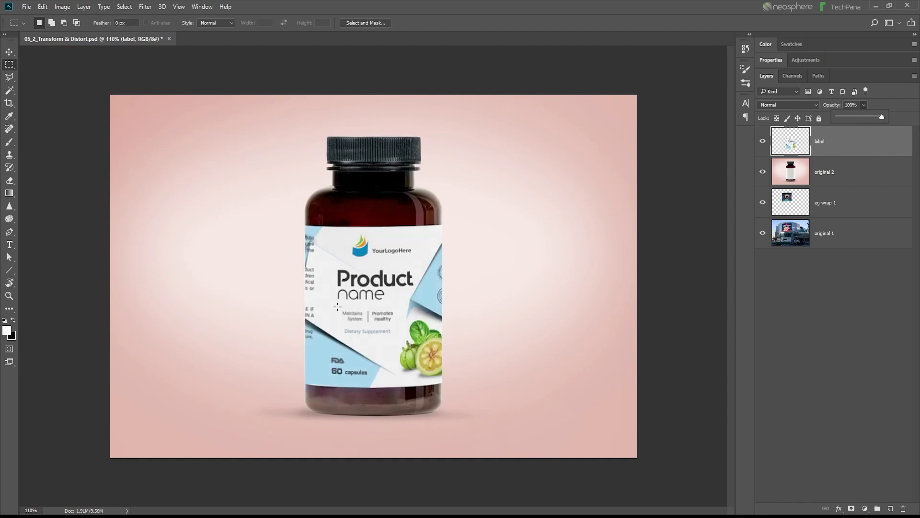
left_click(14, 52)
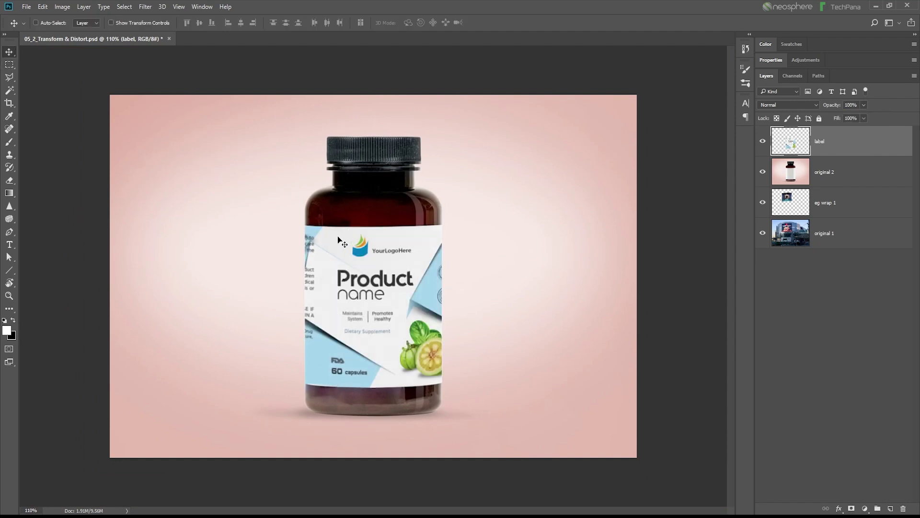
scroll(450, 315, "down", 1)
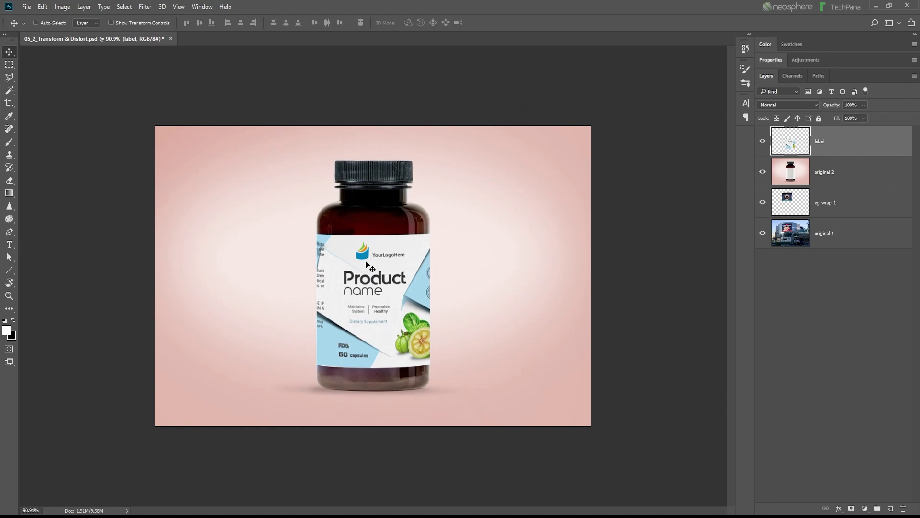
scroll(368, 262, "up", 1)
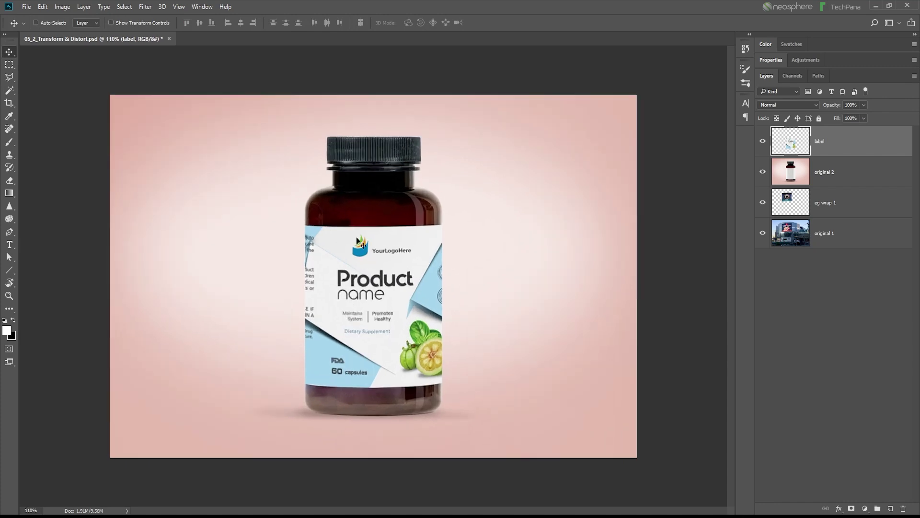
- Hide the label layer and add a new empty Layer 1 above it
left_click(763, 141)
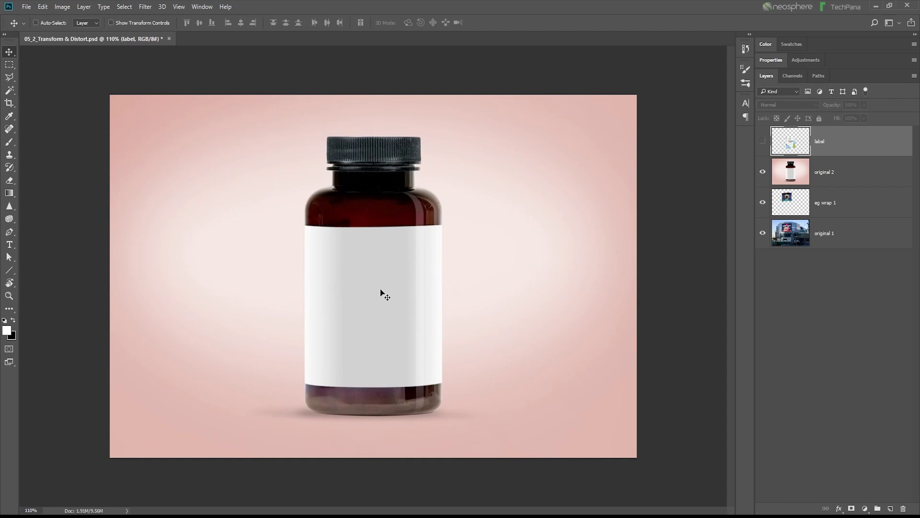
scroll(382, 321, "up", 1)
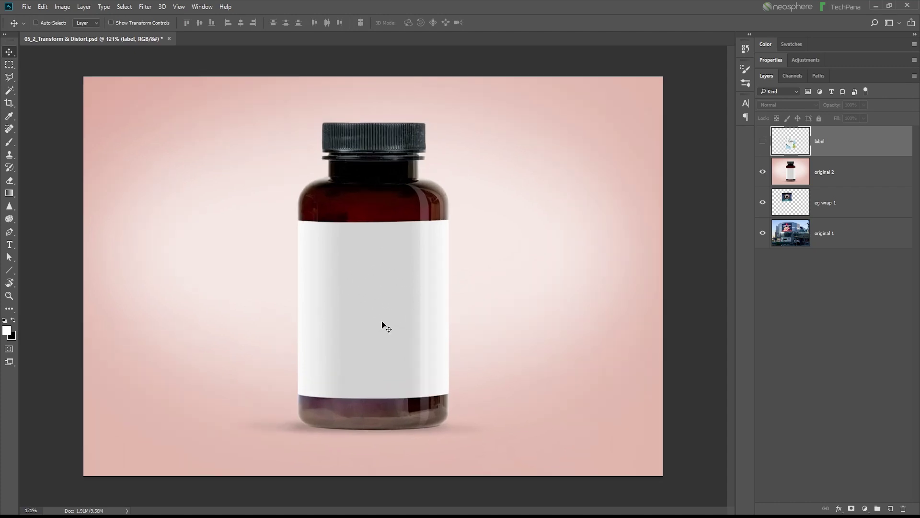
left_click(763, 144)
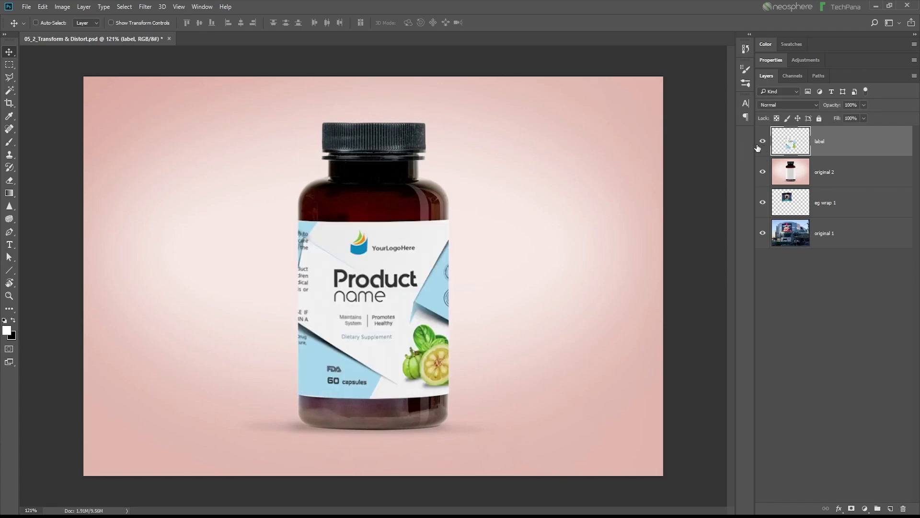
left_click(762, 143)
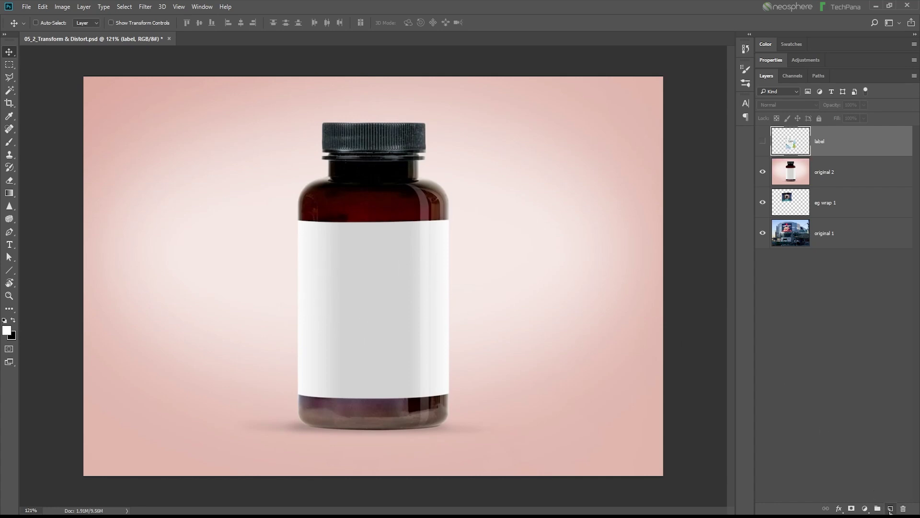
left_click(890, 509)
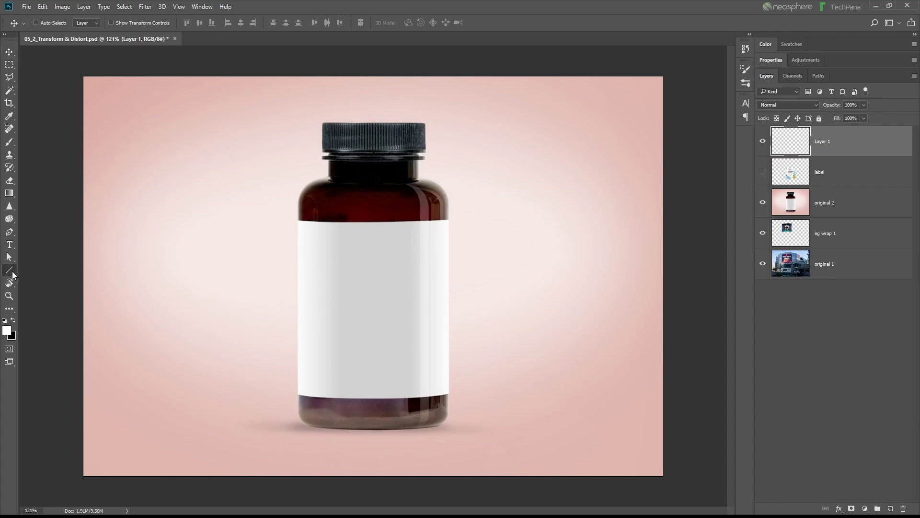
- Draw a white rectangle beside the bottle on Layer 1
left_click(9, 269)
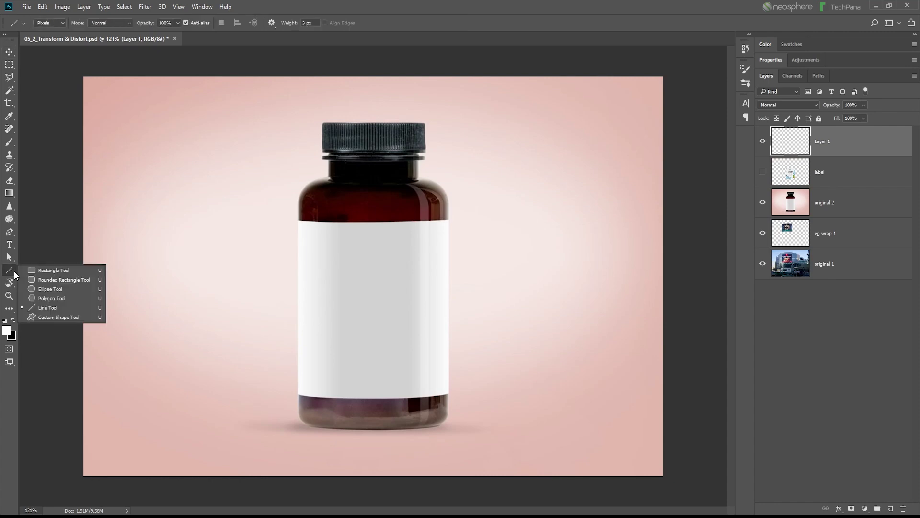
left_click(48, 274)
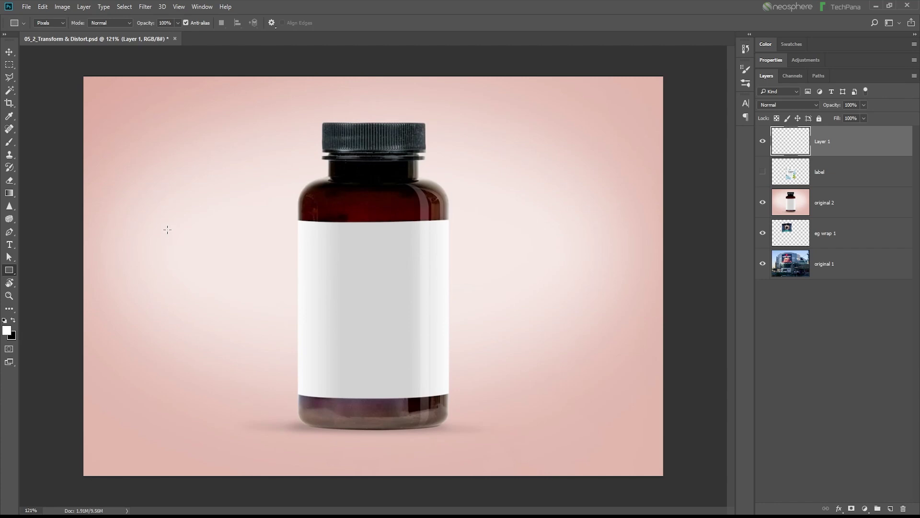
left_click_drag(133, 199, 245, 379)
left_click(10, 52)
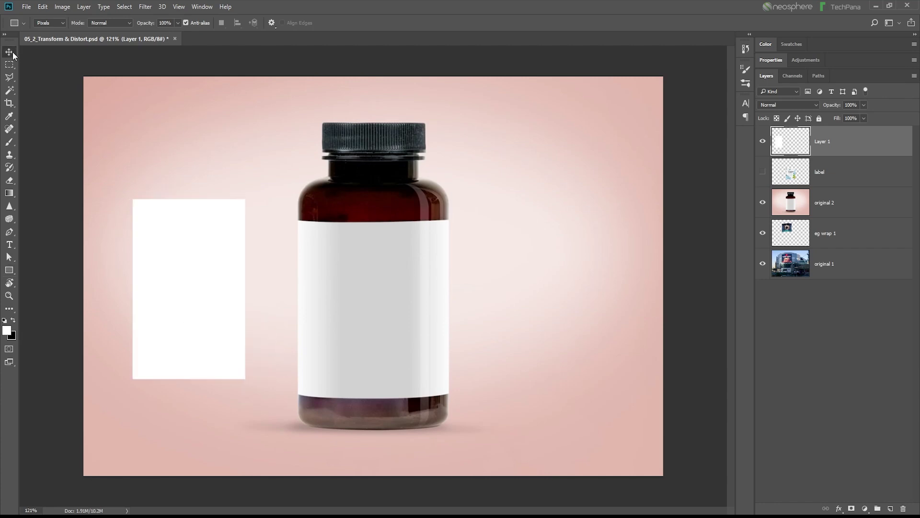
- Warp the rectangle with the Arch preset at bend -18 and commit
left_click(42, 6)
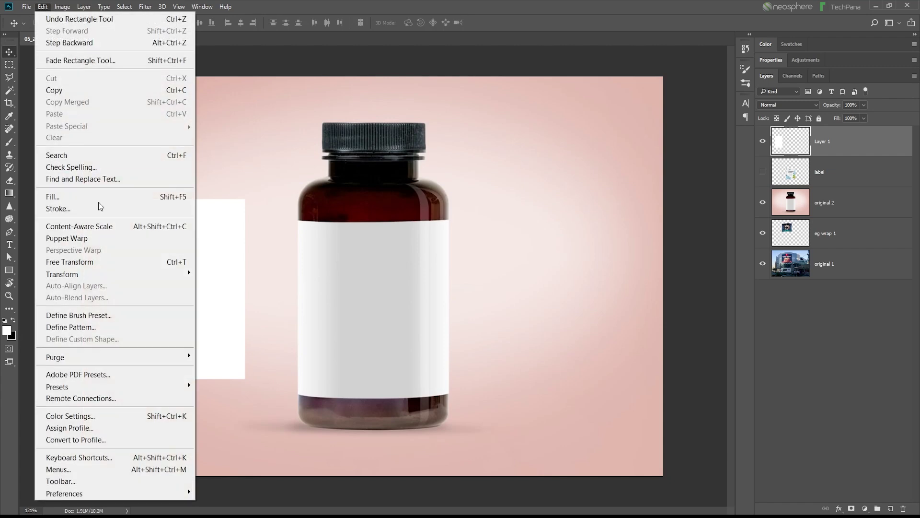
left_click(91, 261)
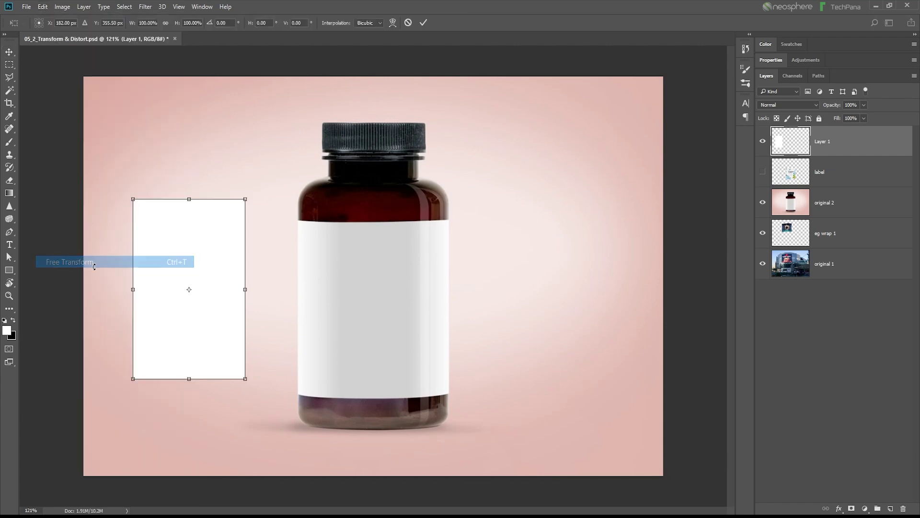
right_click(180, 242)
left_click(217, 320)
left_click(95, 22)
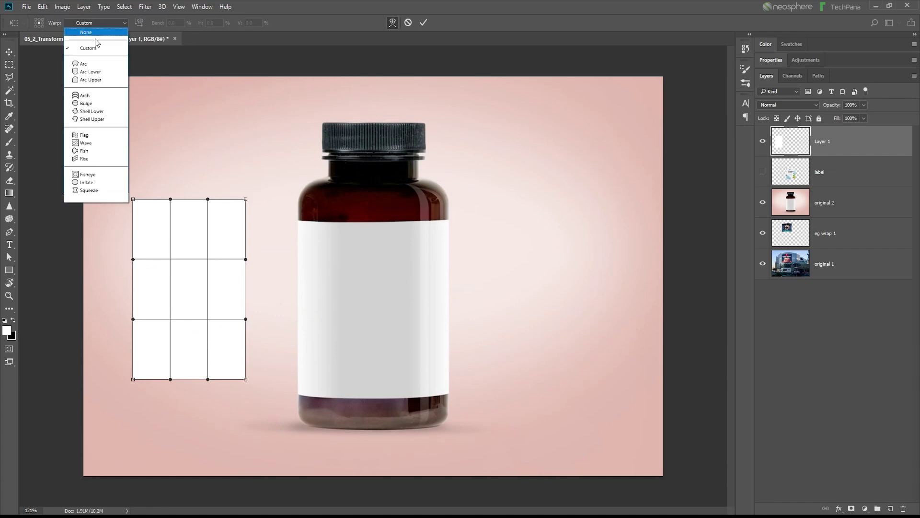
left_click(92, 96)
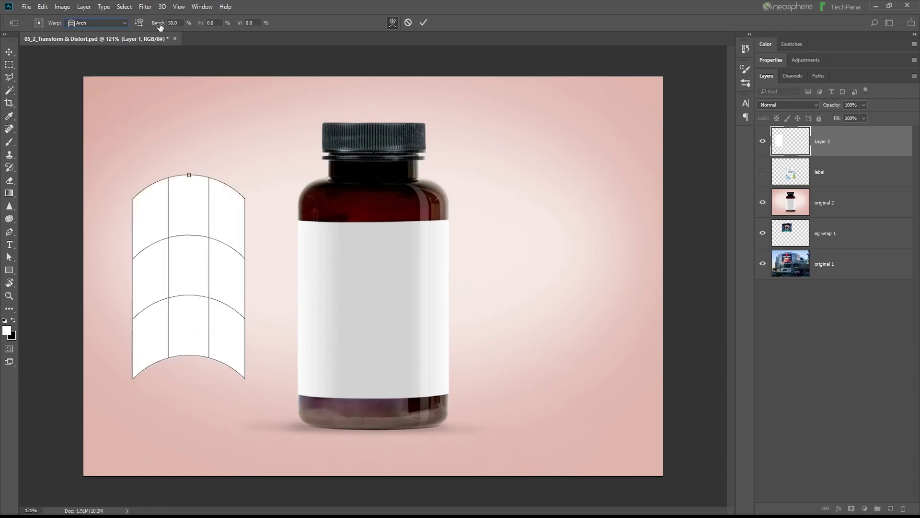
left_click_drag(160, 25, 127, 33)
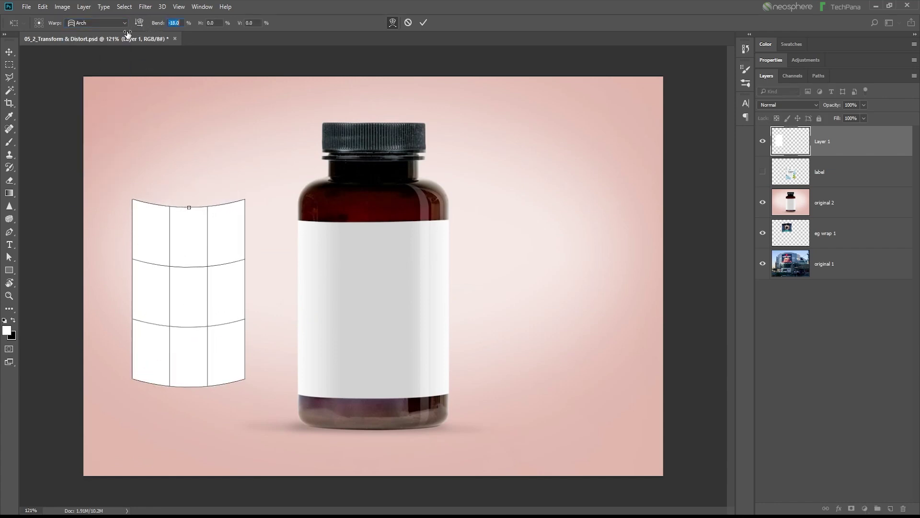
key("Return")
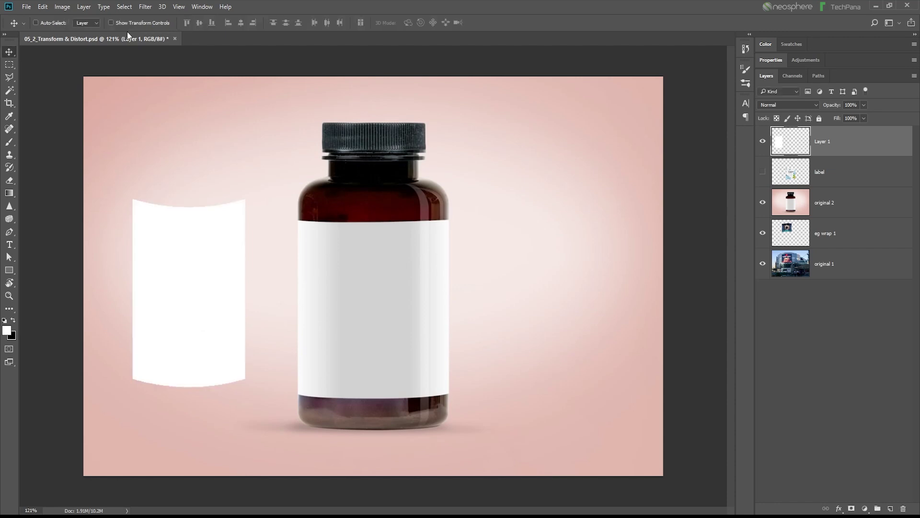
- Lock Layer 1's transparent pixels and set up a black Brush with a slightly adjusted size
left_click(779, 120)
left_click(14, 320)
left_click(9, 142)
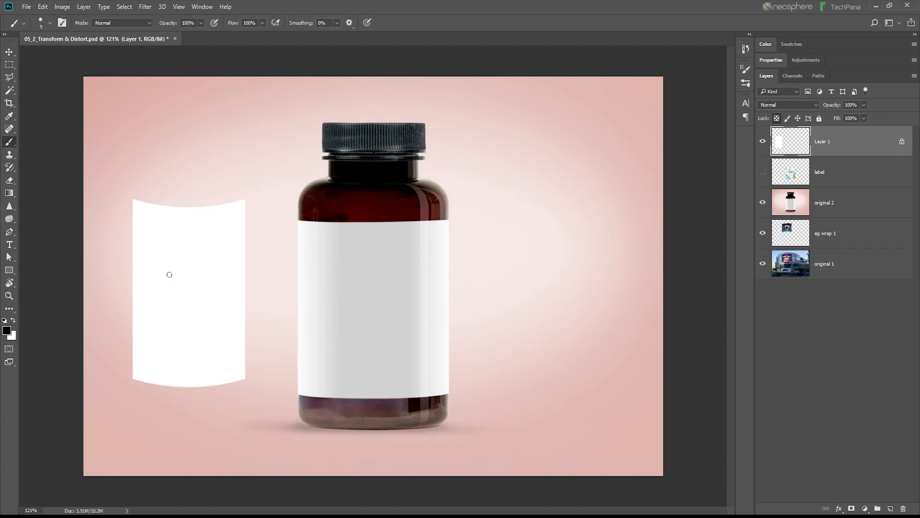
right_click(207, 233)
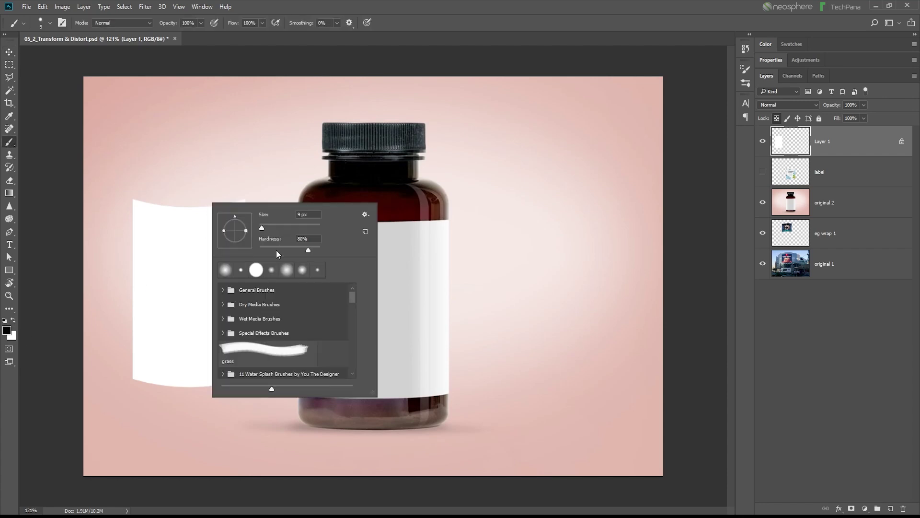
left_click_drag(286, 226, 295, 228)
- Test black strokes down the shape, undo them, and lower brush opacity to 47%
left_click_drag(196, 165, 191, 417)
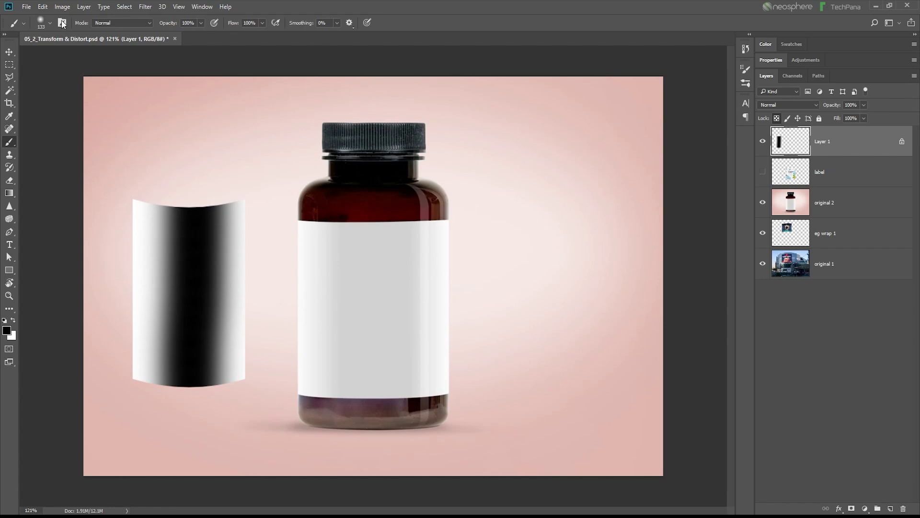
left_click(43, 7)
left_click(72, 19)
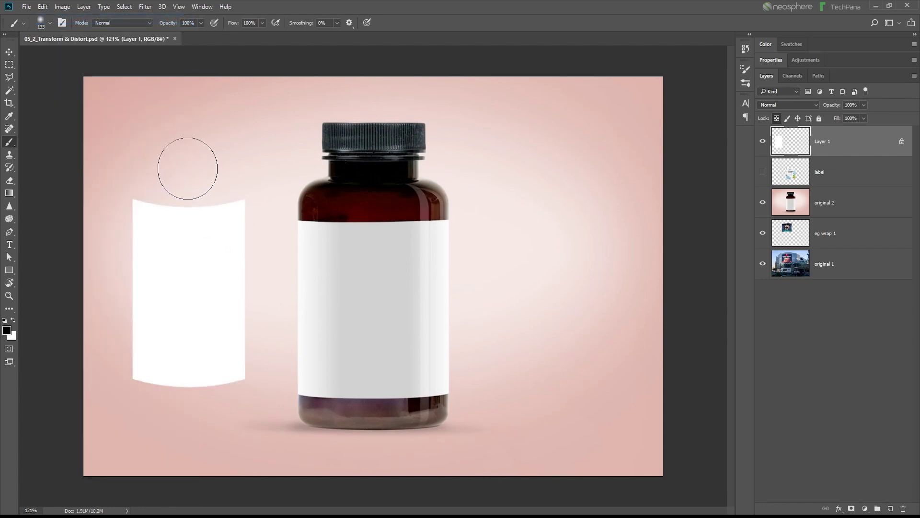
left_click_drag(192, 165, 185, 417)
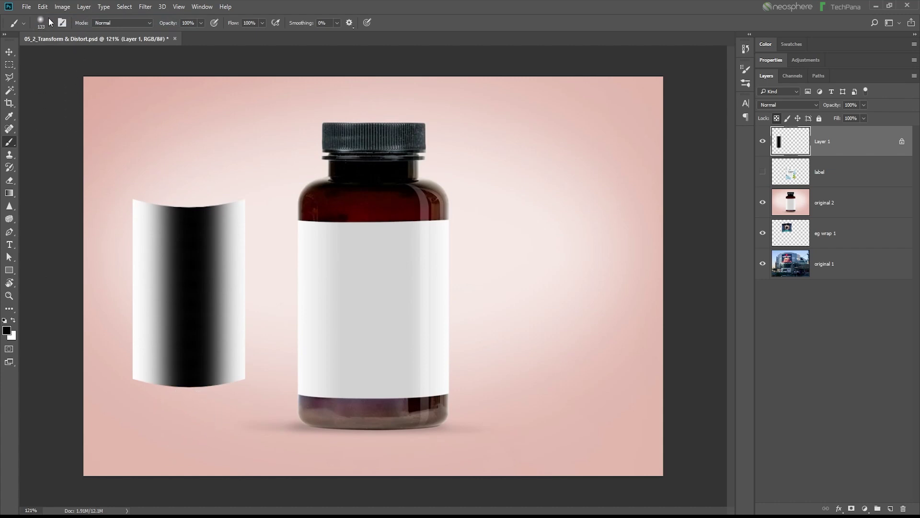
key("ctrl+z")
left_click(201, 24)
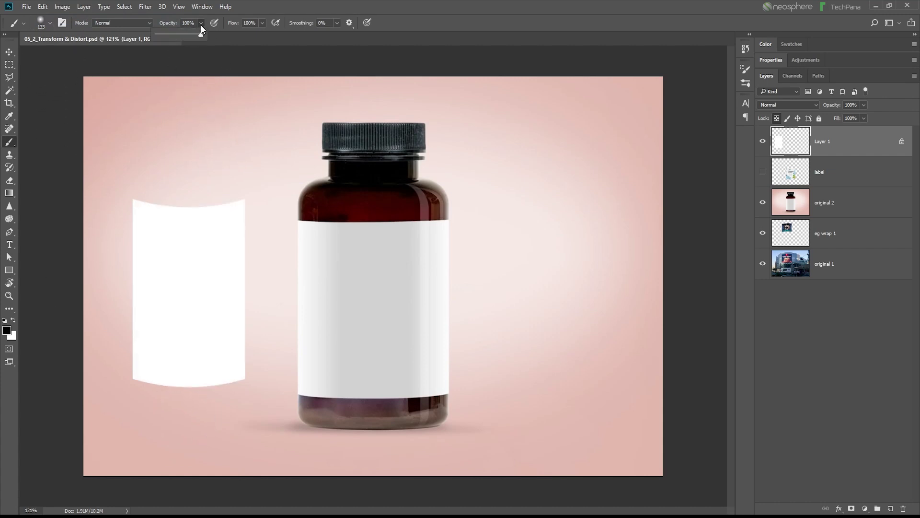
left_click(180, 36)
left_click(191, 189)
- Paint soft grey shading down the shape's left and right edges
left_click_drag(192, 189, 191, 412)
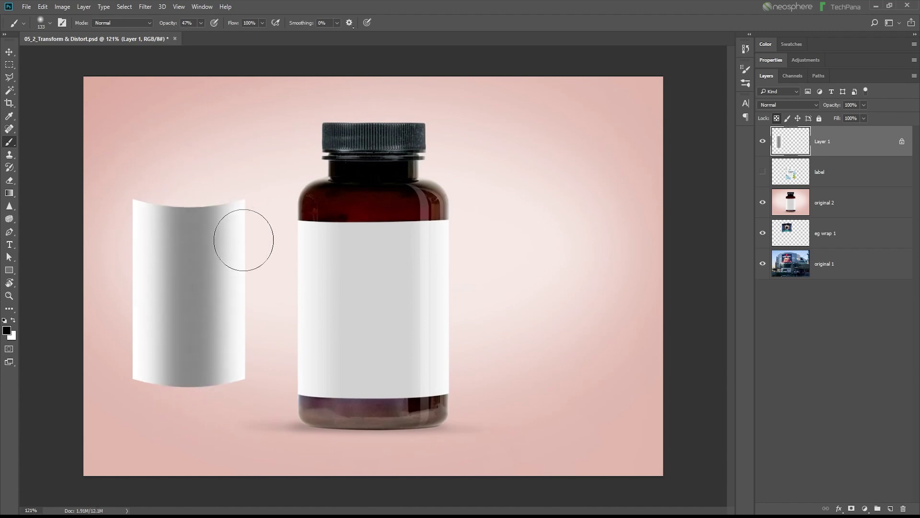
left_click(42, 6)
left_click(48, 13)
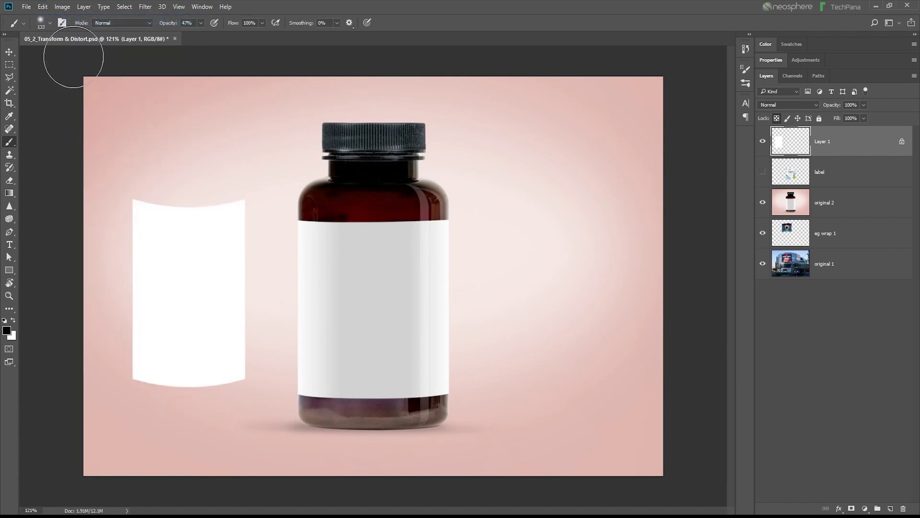
mouse_move(128, 177)
left_mouse_down()
mouse_move(113, 376)
mouse_move(154, 380)
left_mouse_up()
left_click_drag(253, 177, 248, 406)
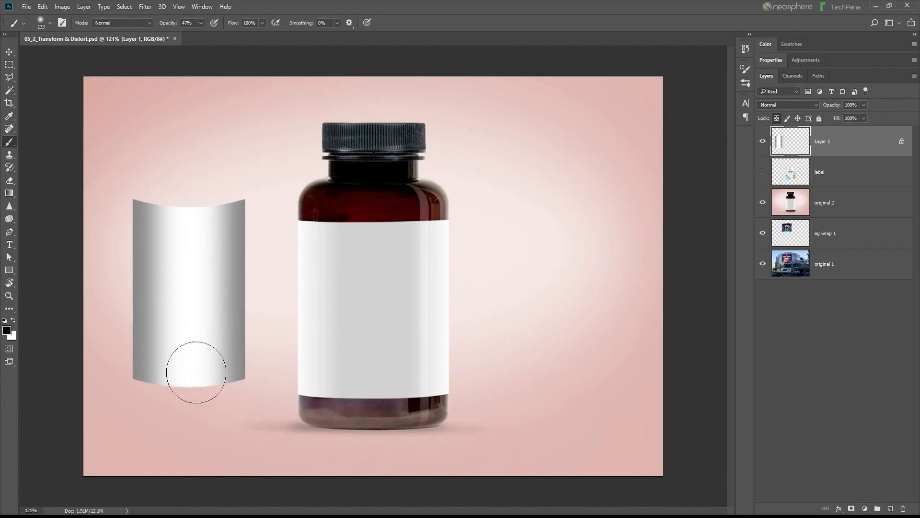
key("v")
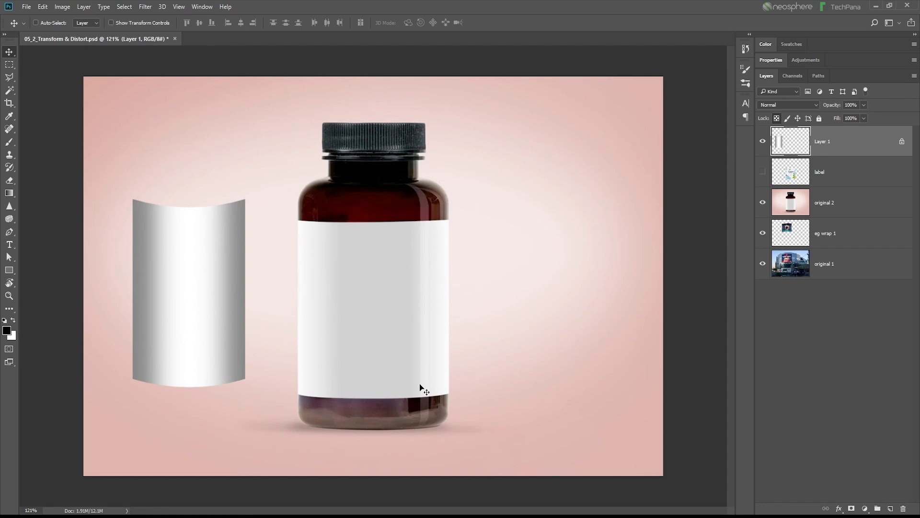
- Hide the shaded shape, show and select the label layer, and set it to Multiply
left_click(764, 143)
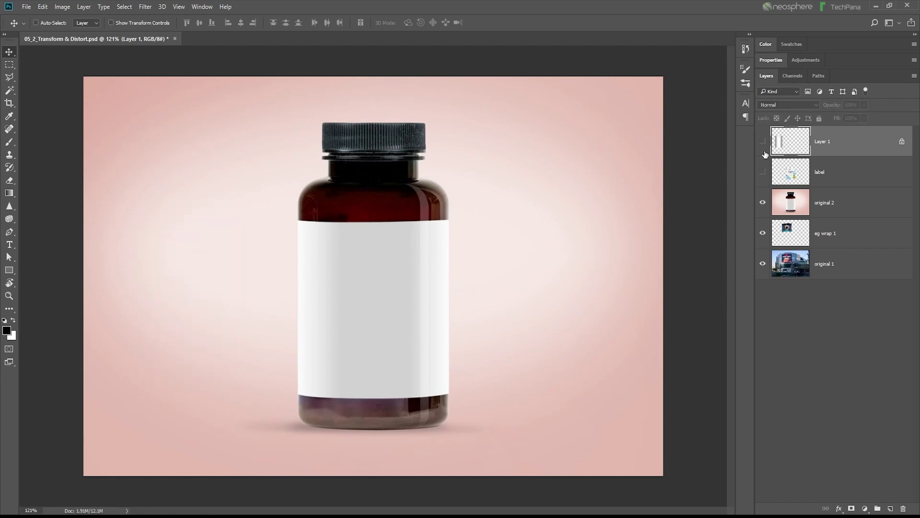
left_click(762, 172)
left_click(816, 173)
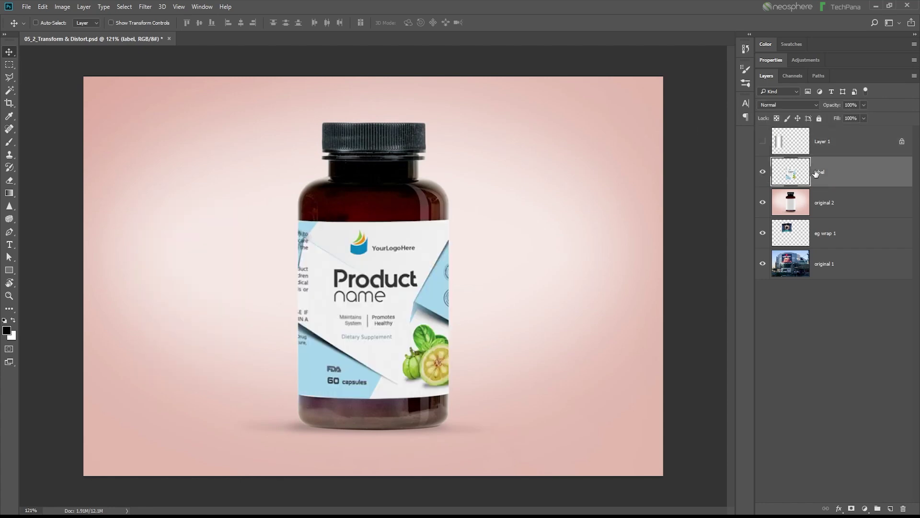
left_click(783, 105)
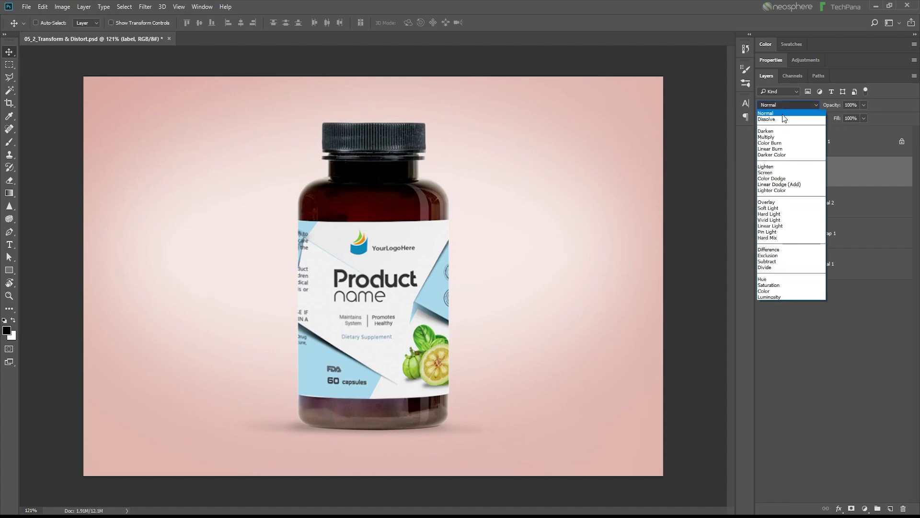
key("Escape")
key("shift+alt+m")
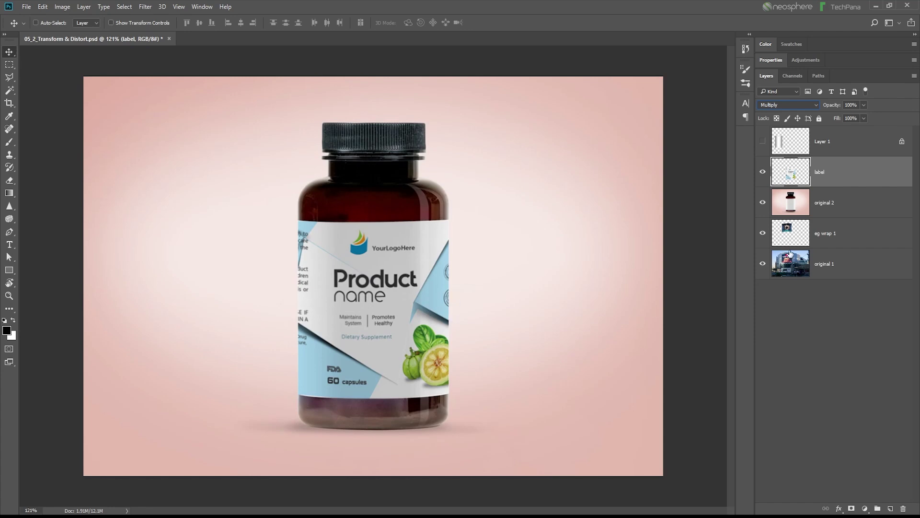
- Delete Layer 1 and load the label layer's outline as a selection
left_click(763, 141)
left_click(834, 142)
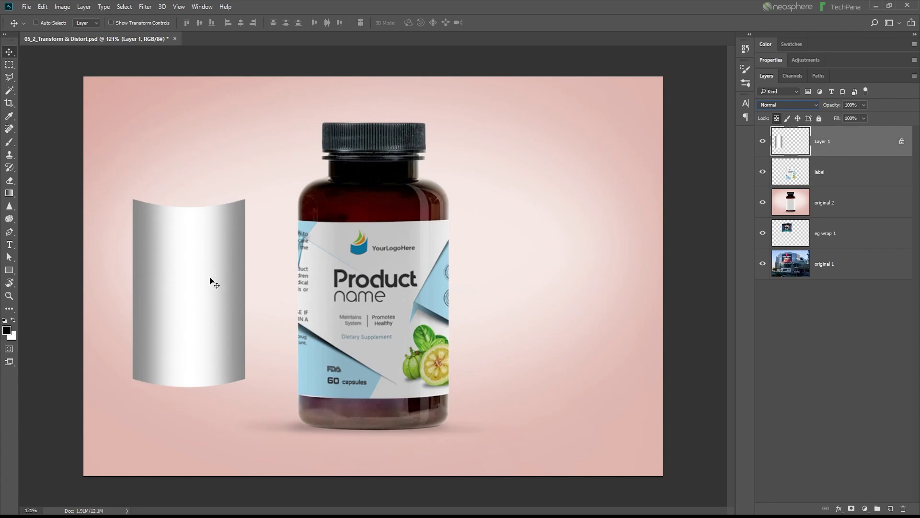
left_click(903, 509)
left_click(420, 201)
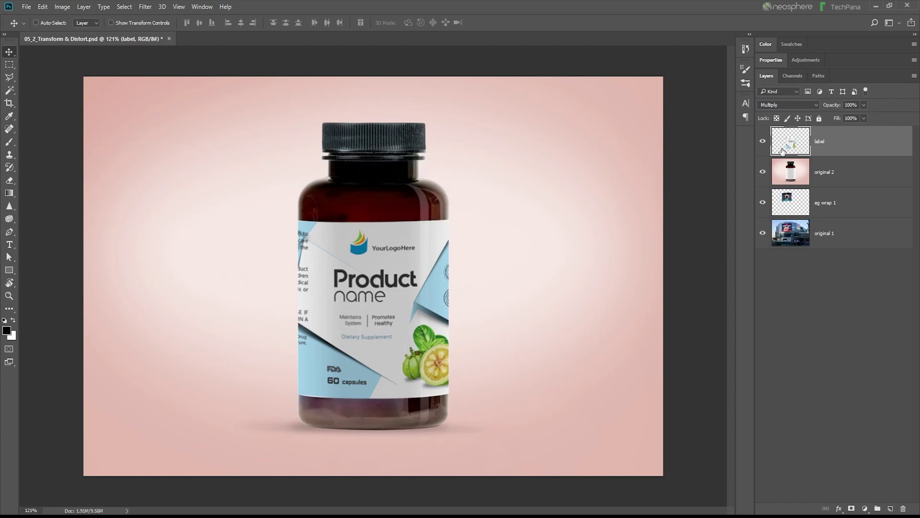
left_click(795, 150, "ctrl")
- Add a new layer above the label, brush faint strokes on both edges, and pick white
left_click(893, 509)
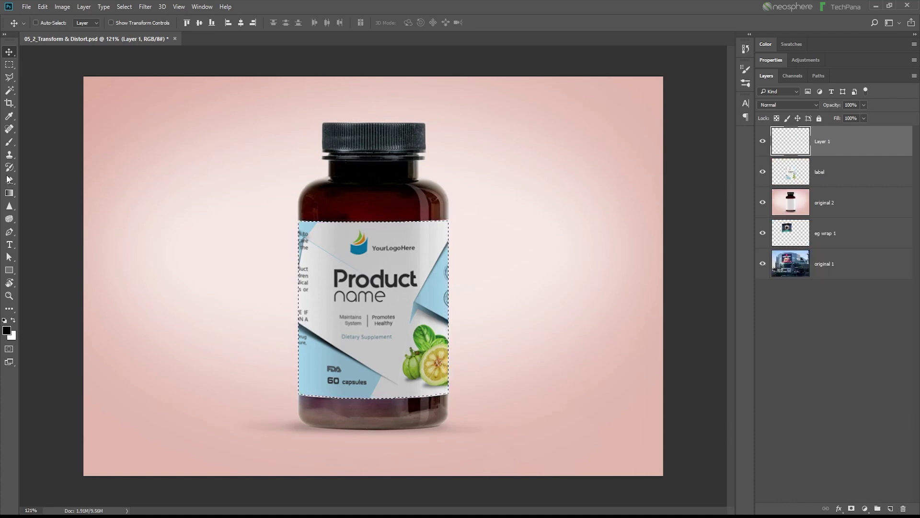
left_click(10, 143)
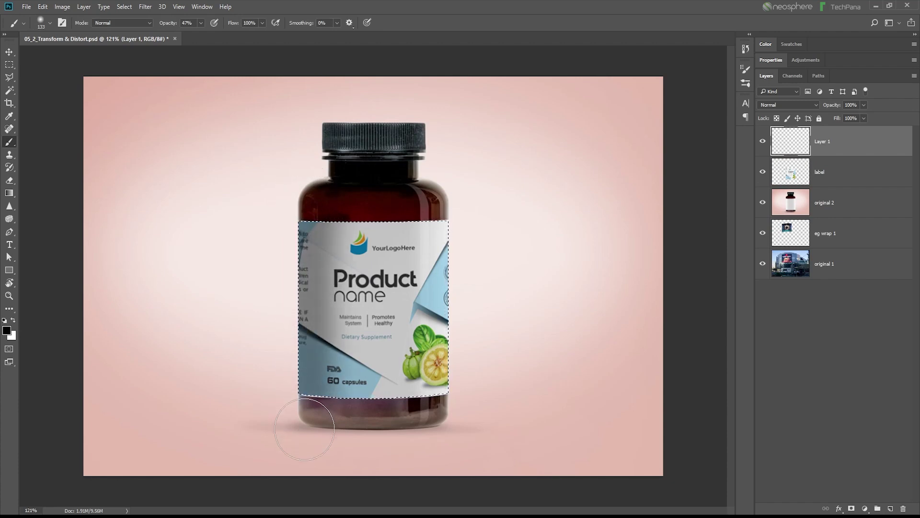
left_click_drag(465, 206, 471, 361)
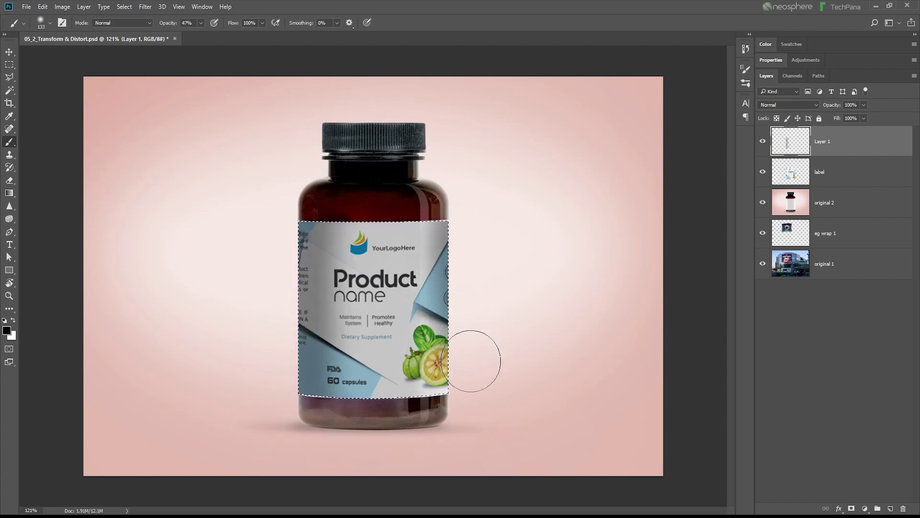
left_click_drag(319, 230, 321, 329)
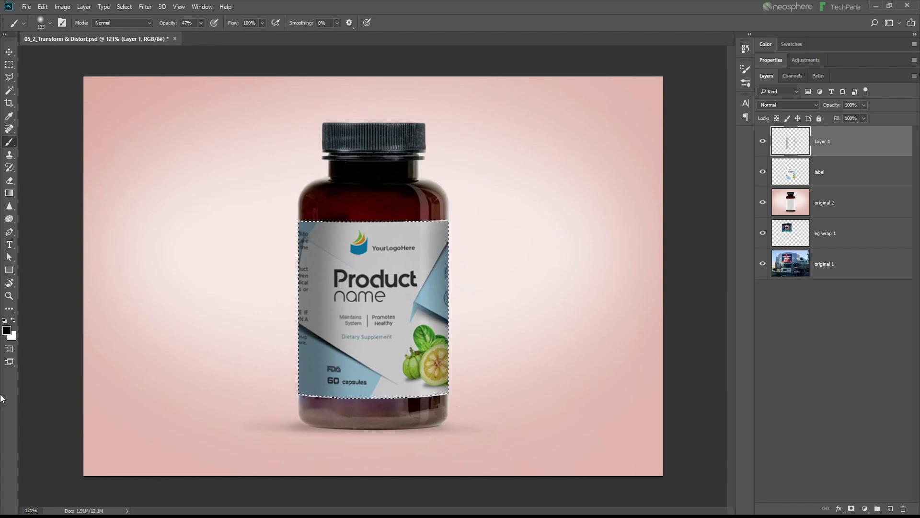
left_click(13, 320)
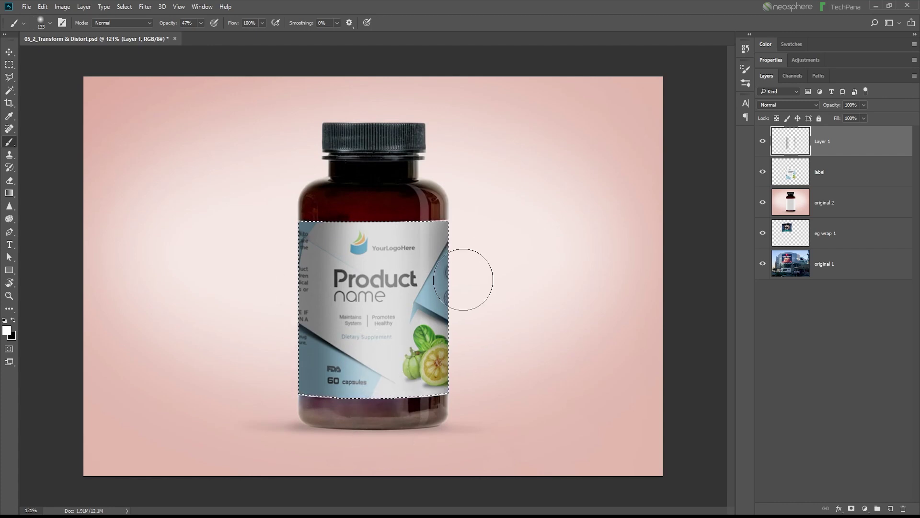
- Clear the layer, raise brush opacity to 100%, and paint white down both label edges
left_click(43, 7)
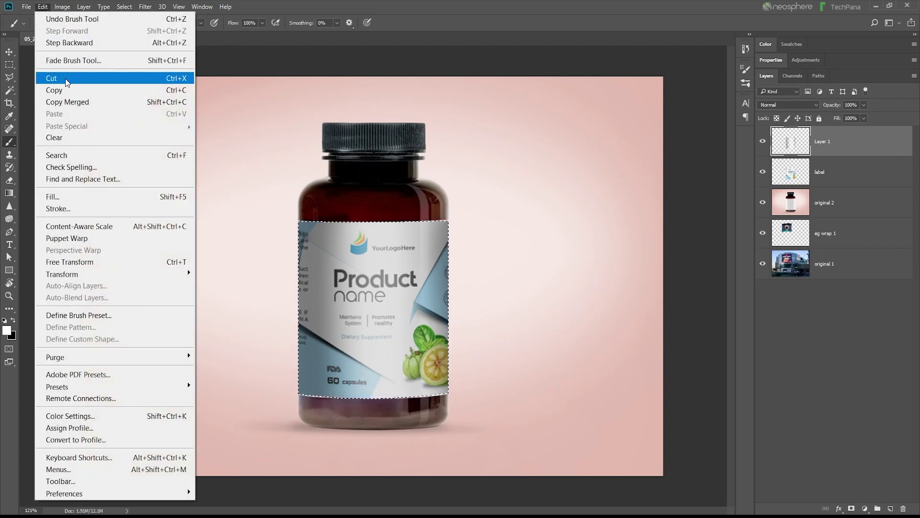
left_click(54, 137)
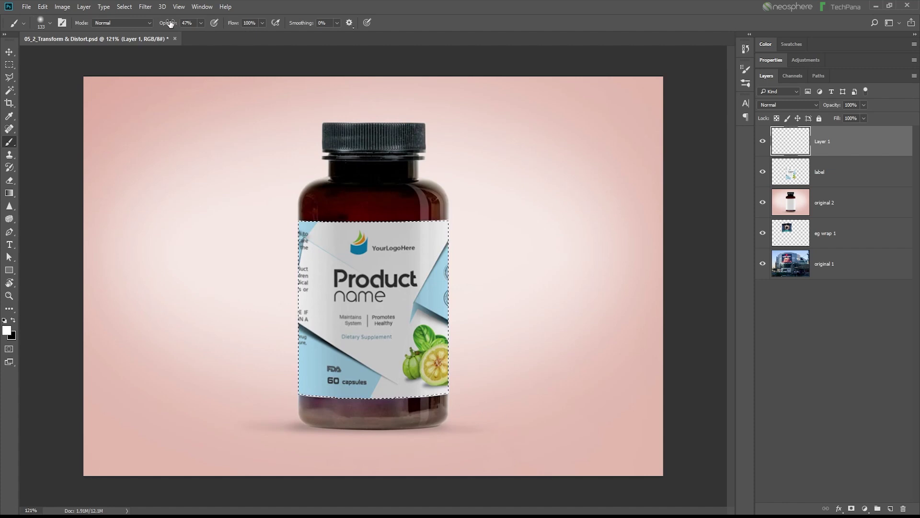
left_click_drag(170, 23, 365, 26)
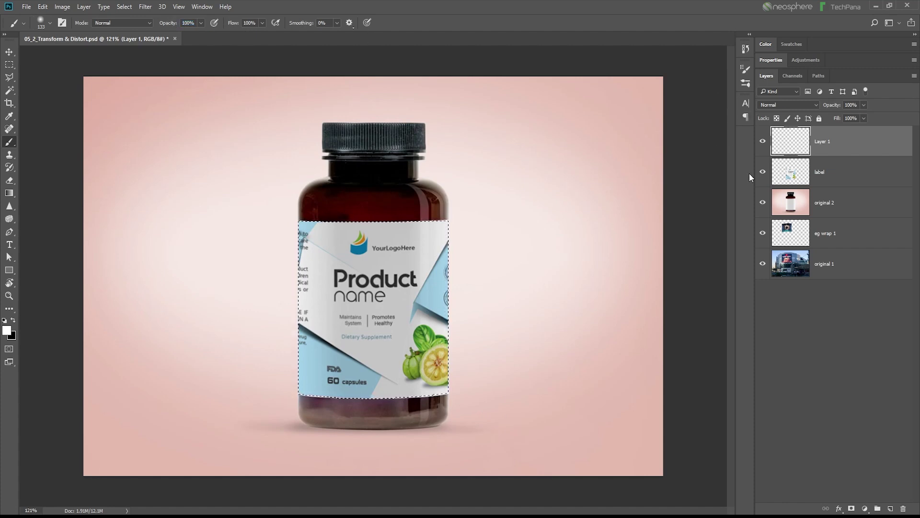
left_click_drag(289, 215, 283, 430)
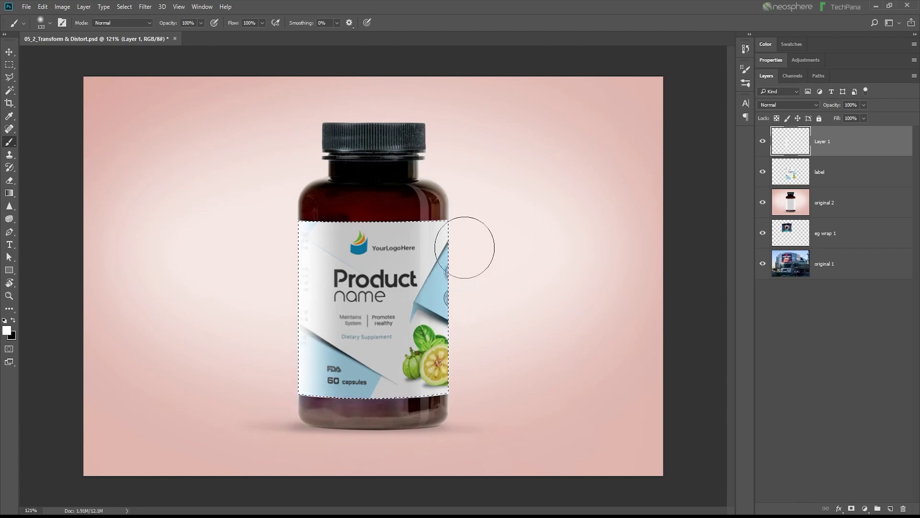
left_click_drag(468, 222, 462, 422)
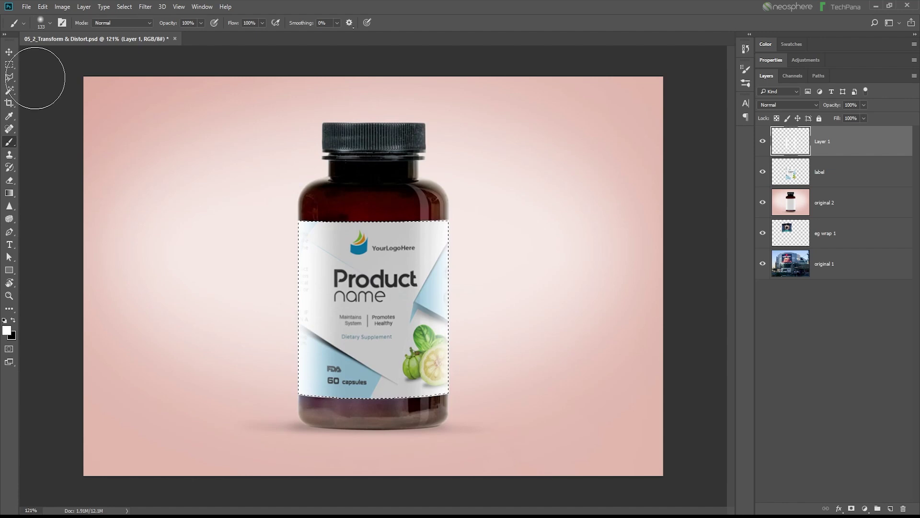
left_click(9, 52)
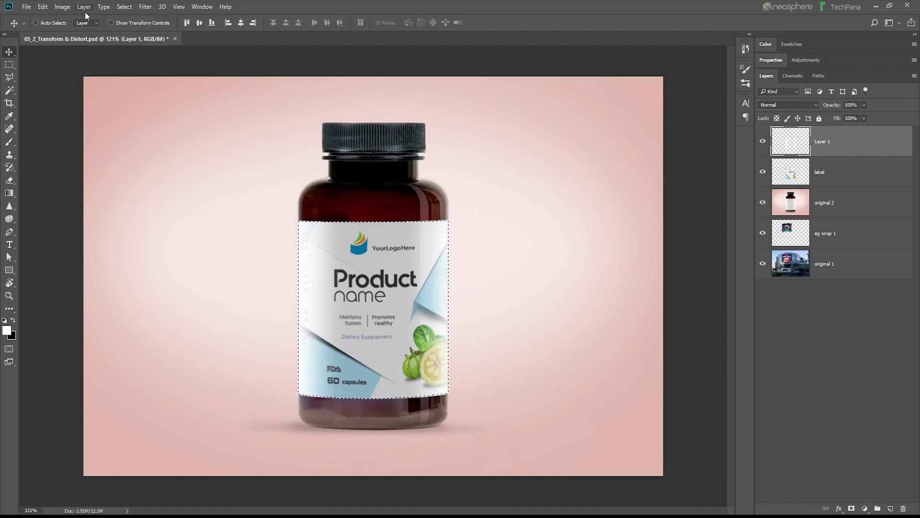
- Deselect, then test-move the white highlight and undo the move
left_click(126, 8)
left_click(139, 31)
left_click_drag(391, 299, 509, 283)
left_click(47, 7)
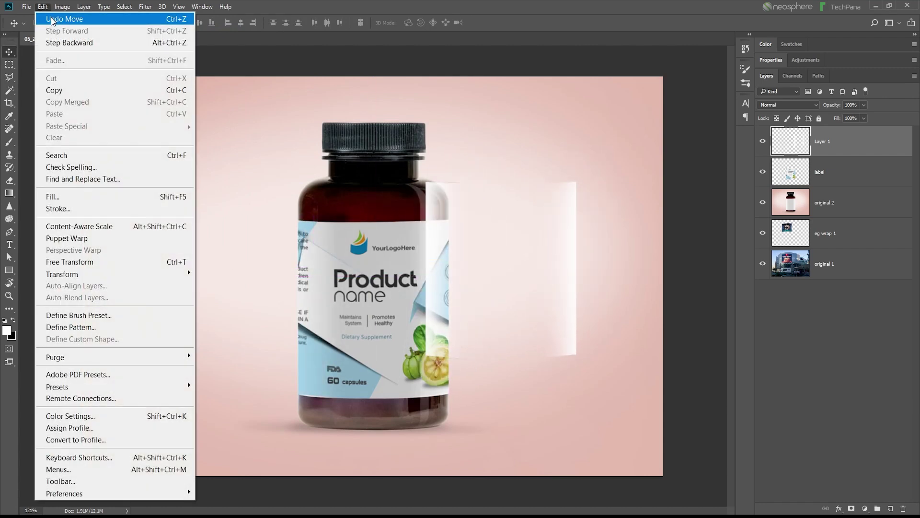
left_click(52, 19)
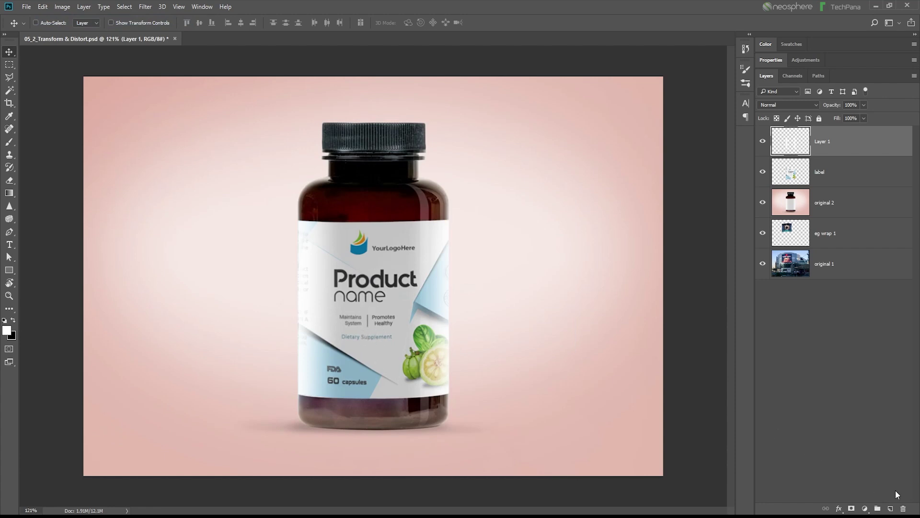
- Rename Layer 1 to 'light' and add a new layer above it named 'dark'
double_click(822, 141)
type("light")
key("Return")
left_click(890, 509)
double_click(823, 141)
type("dar")
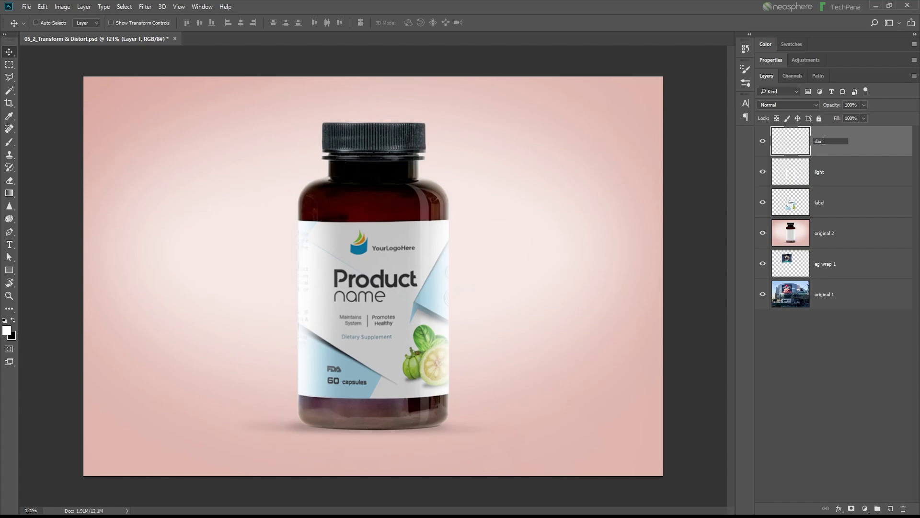
type("k")
key("Return")
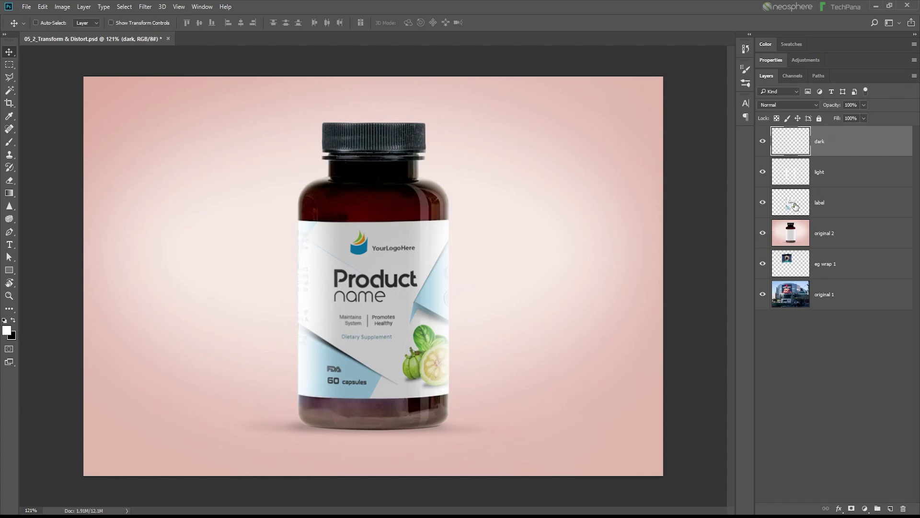
key("ctrl")
- Paint a soft 183 px black stripe down the middle of the label selection
left_click(794, 211, "ctrl")
left_click(12, 320)
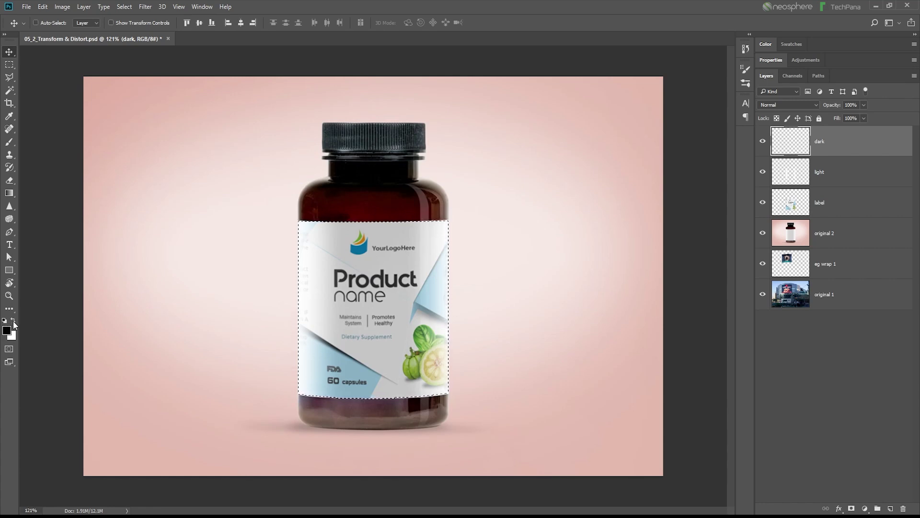
left_click(10, 143)
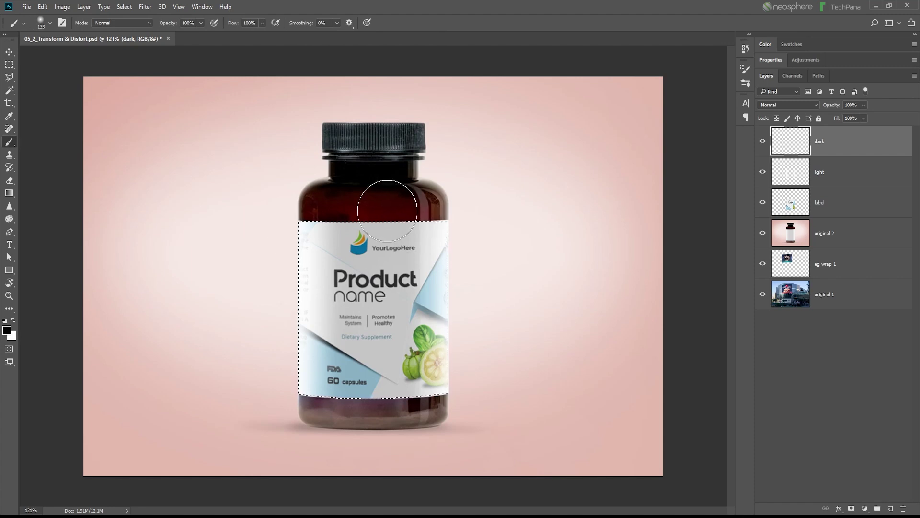
right_click(497, 212)
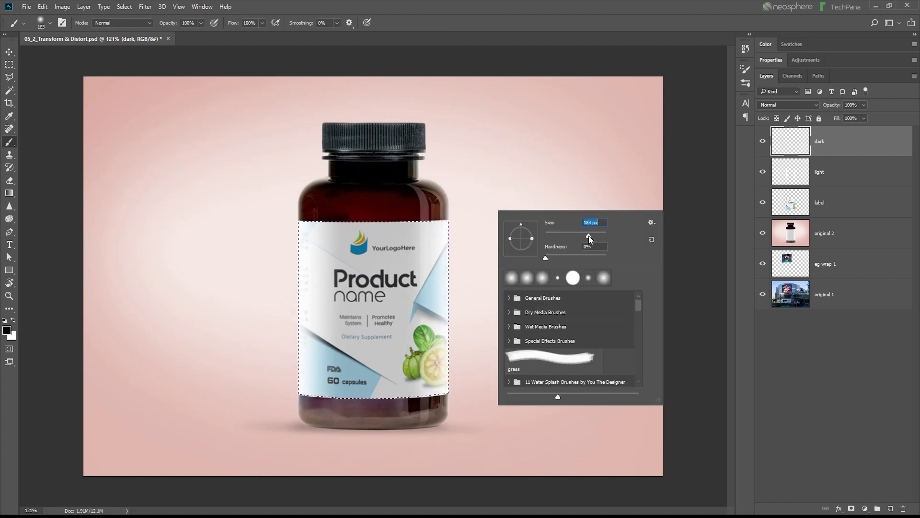
left_click(375, 202)
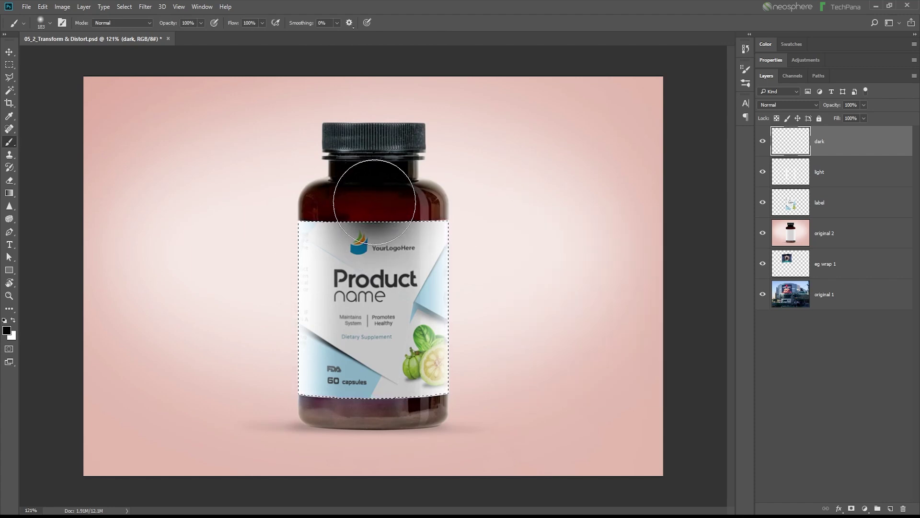
mouse_move(375, 203)
left_mouse_down()
mouse_move(379, 407)
mouse_move(366, 460)
left_mouse_up()
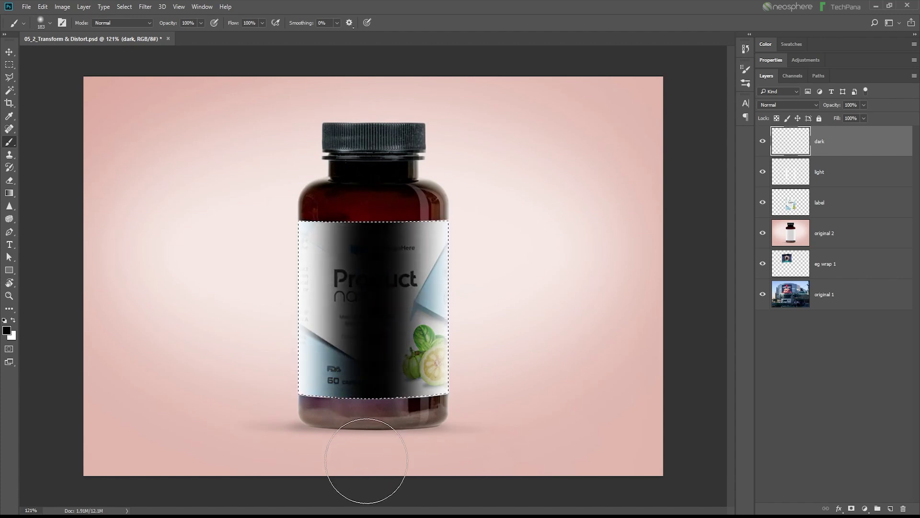
- Deselect the label and lower the dark layer's opacity to 30%
left_click(9, 51)
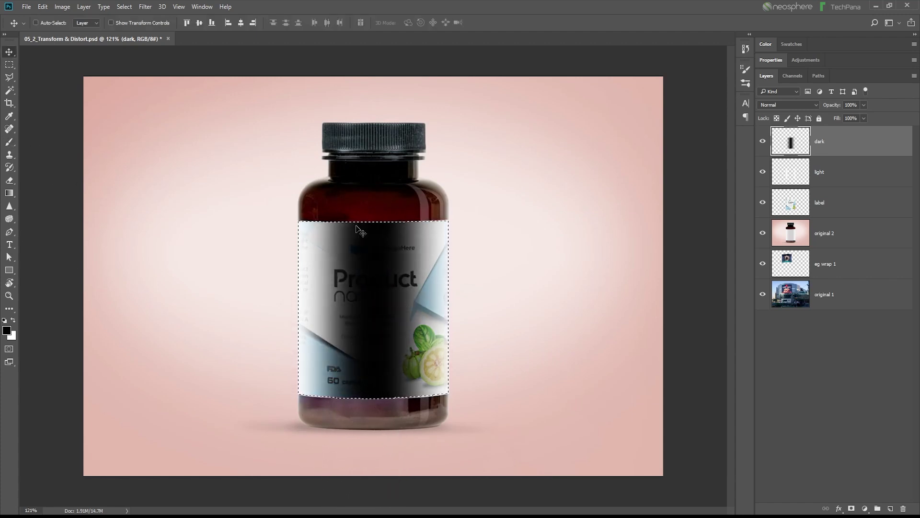
left_click(125, 7)
left_click(130, 30)
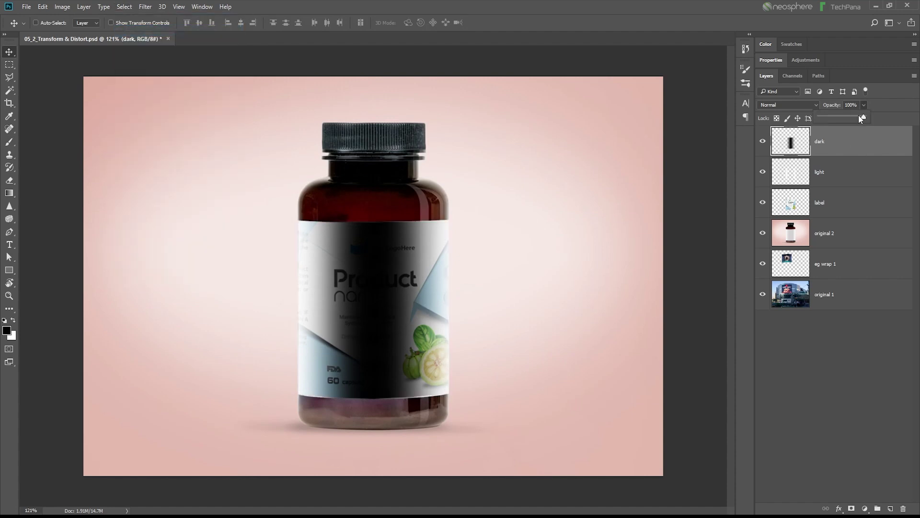
left_click_drag(859, 117, 833, 119)
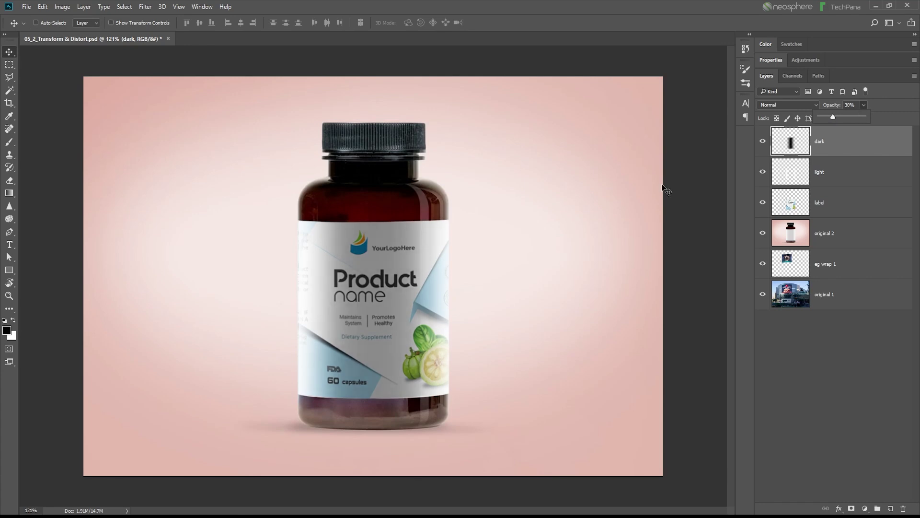
left_click(502, 264)
scroll(438, 322, "down", 3)
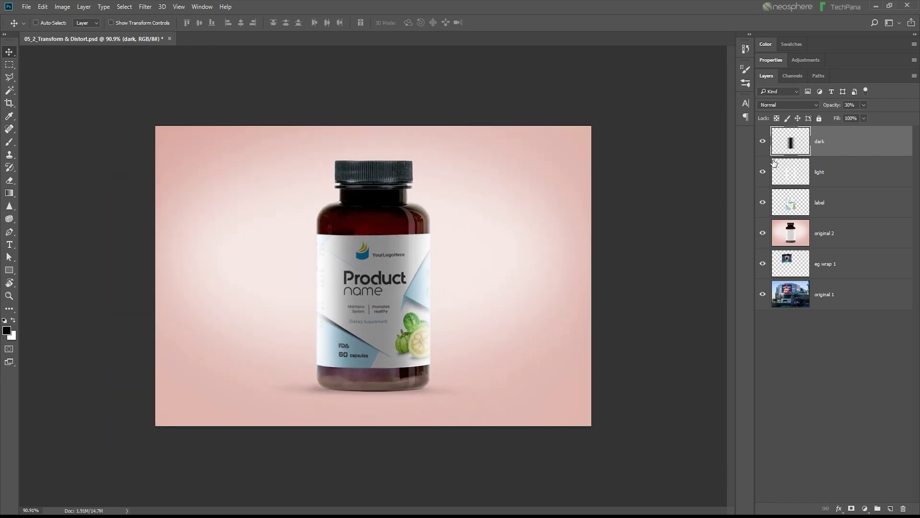
left_click(763, 172)
left_click(763, 141)
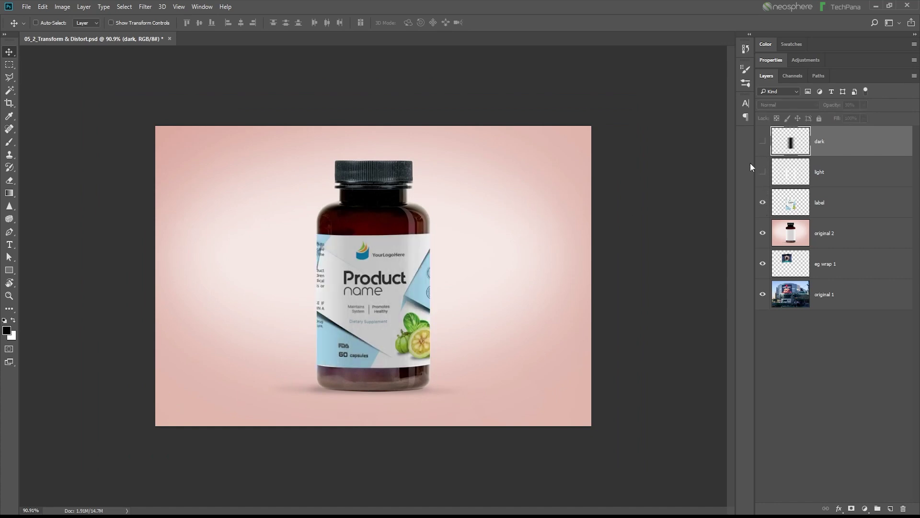
left_click_drag(764, 168, 762, 141)
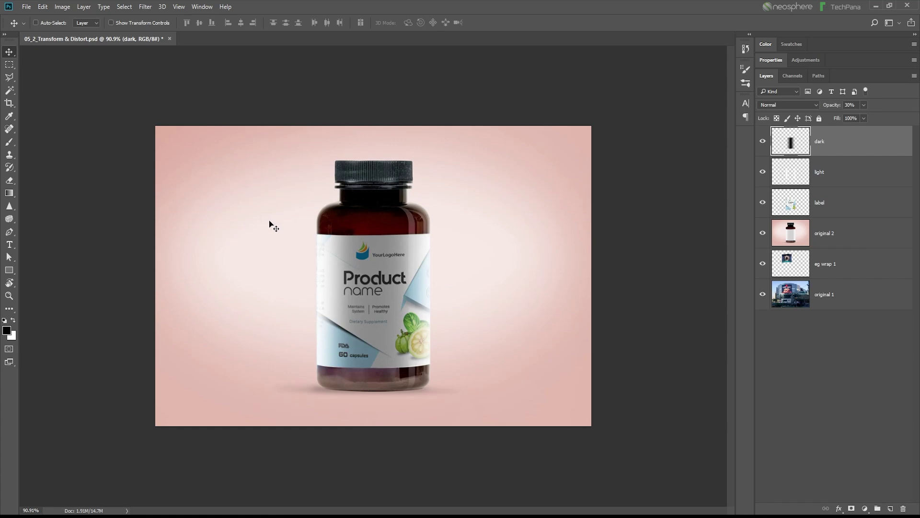
left_click(832, 212)
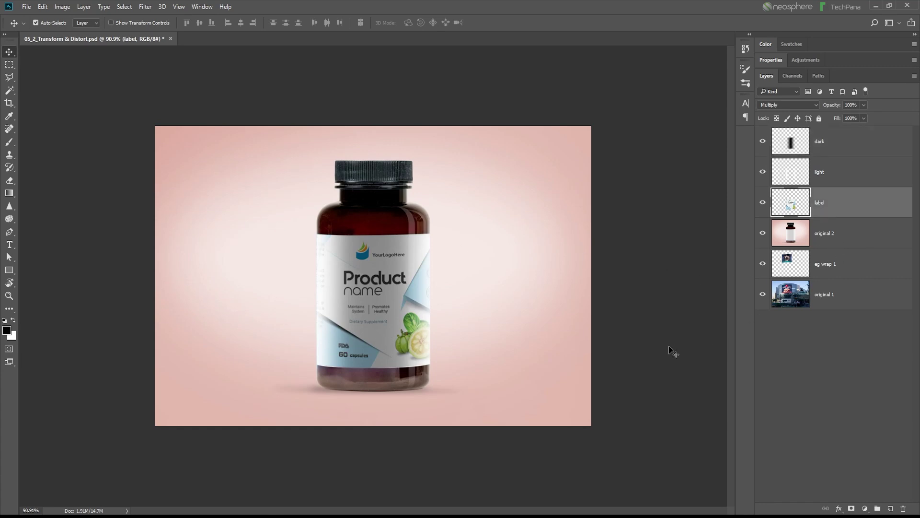
left_click(42, 7)
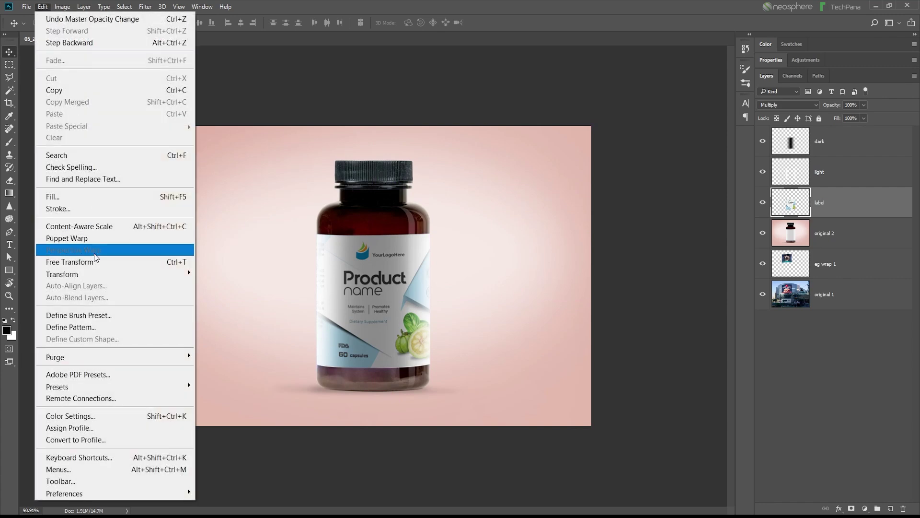
left_click(91, 261)
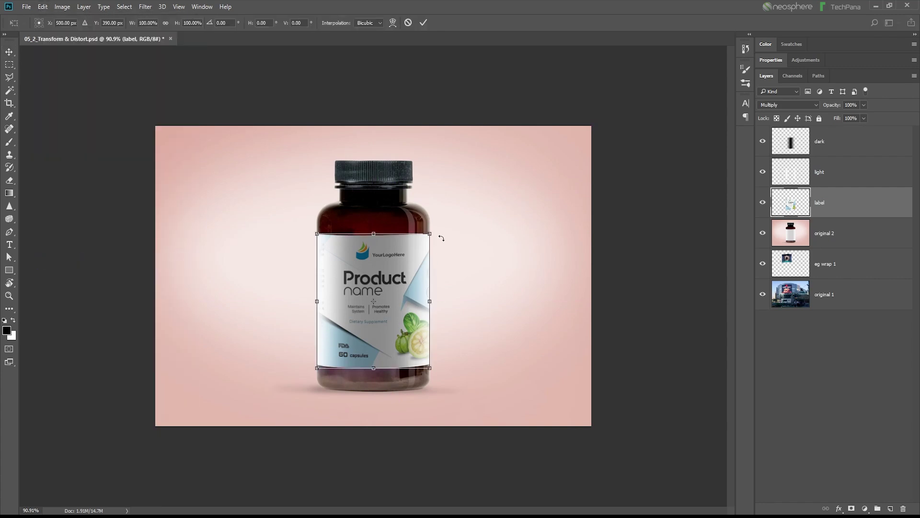
right_click(388, 282)
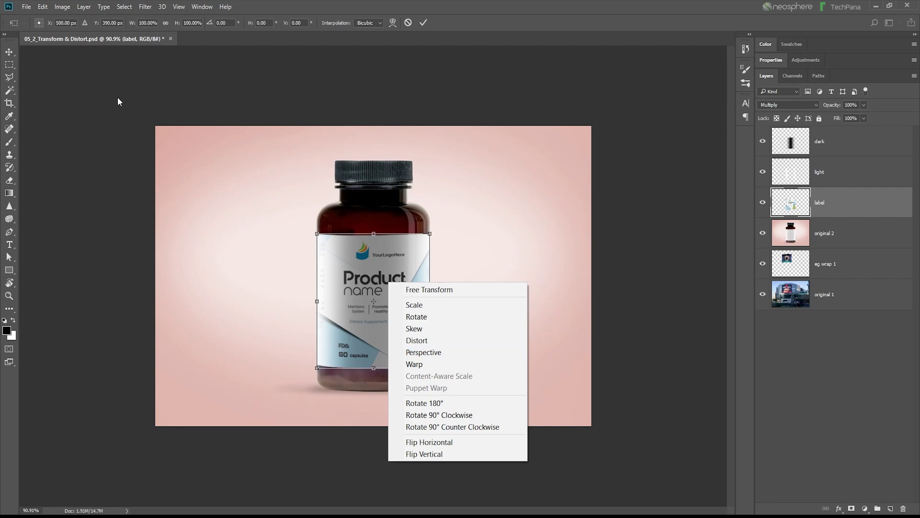
left_click(395, 196)
left_click(9, 52)
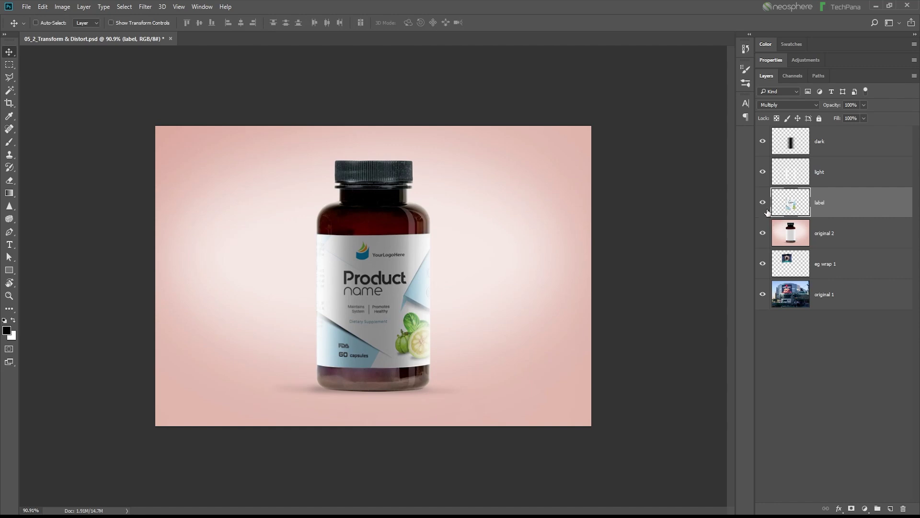
left_click(852, 153)
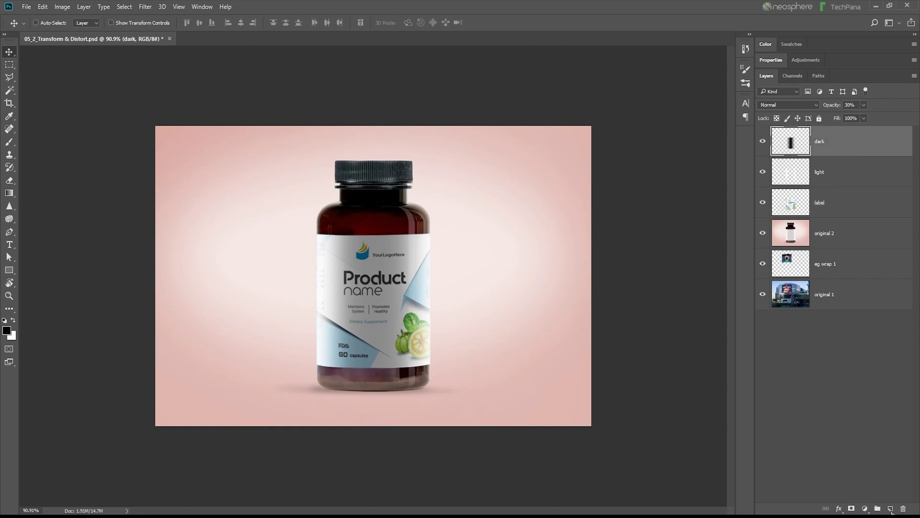
- Fill Layer 1 with the black foreground colour
left_click(890, 509)
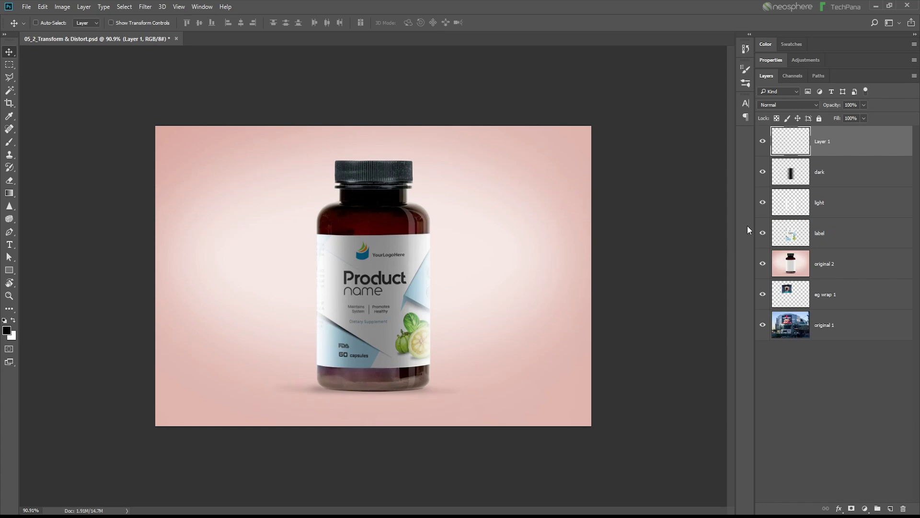
left_click(42, 7)
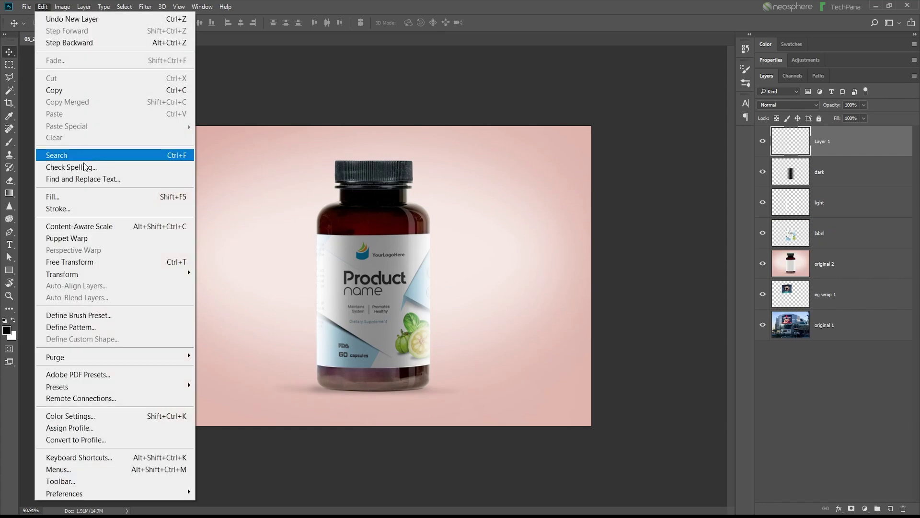
left_click(85, 196)
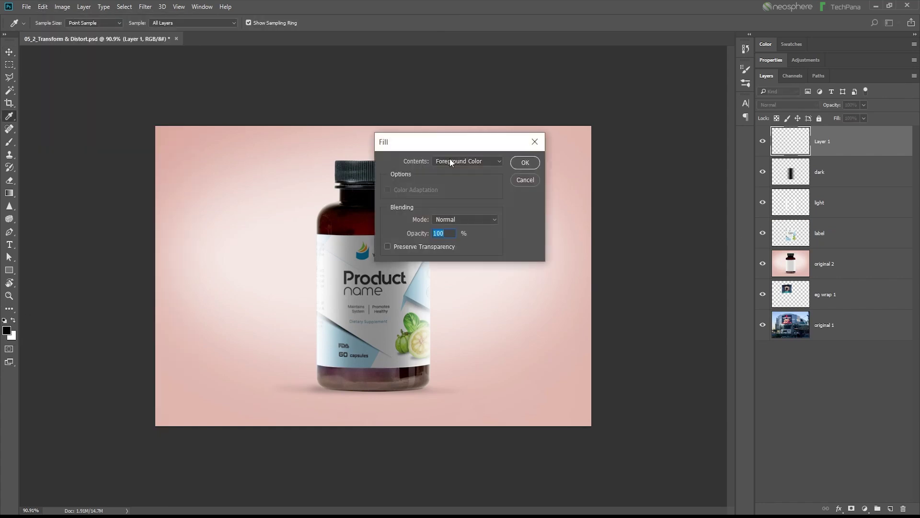
left_click(451, 162)
left_click(456, 166)
left_click(525, 162)
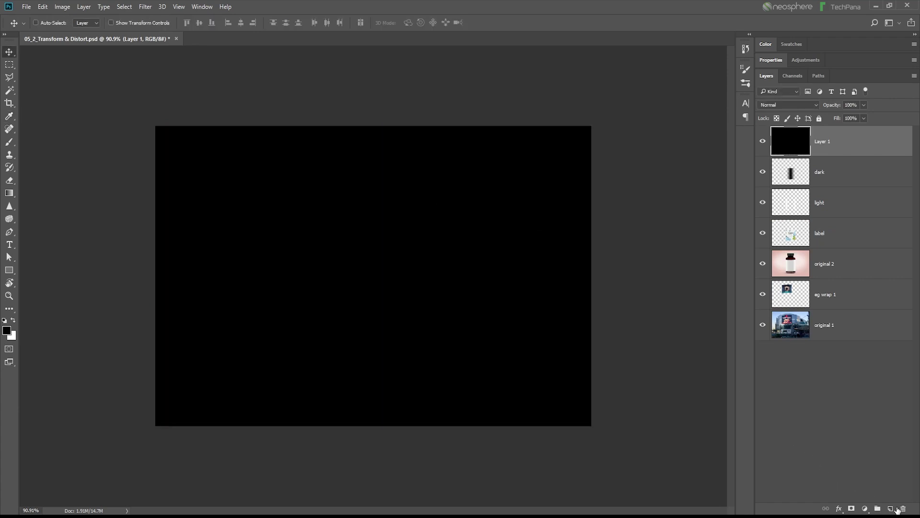
- On a new Layer 2, draw a tall narrow white stripe near the left edge
left_click(891, 509)
left_click(14, 321)
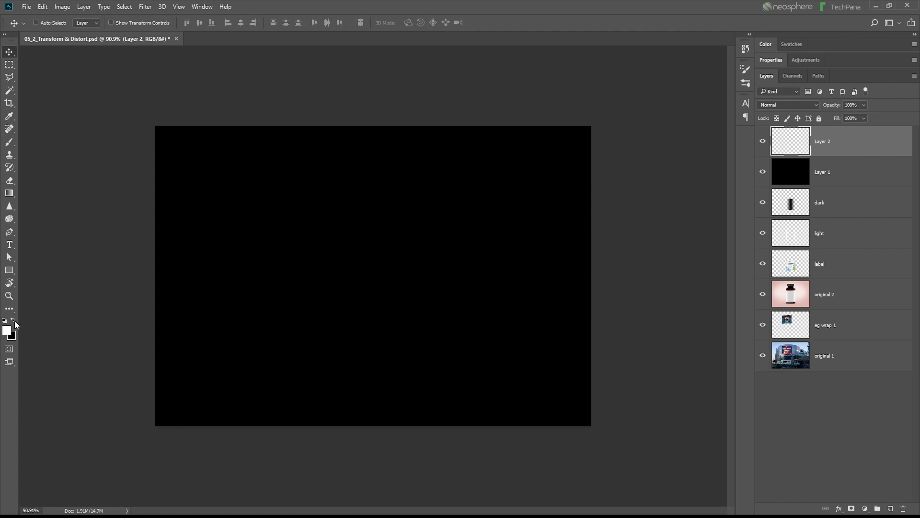
left_click(8, 271)
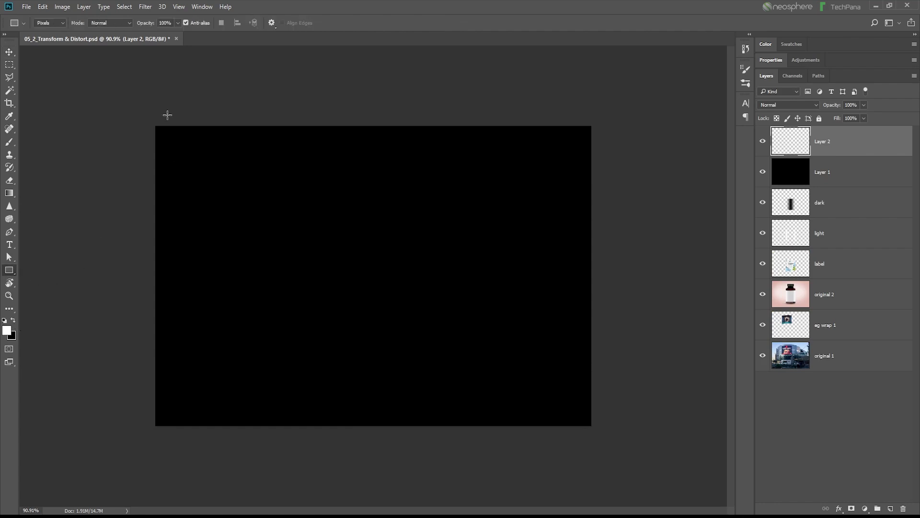
left_click_drag(167, 114, 190, 445)
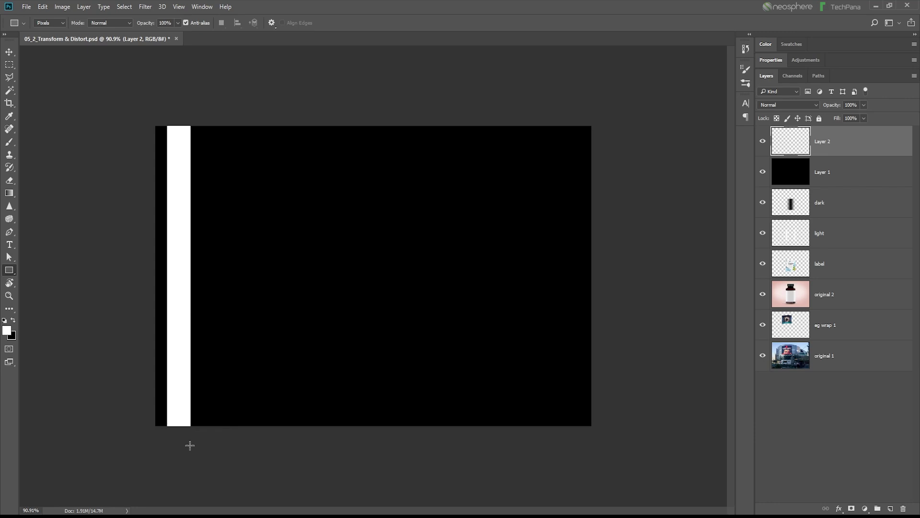
left_click(9, 50)
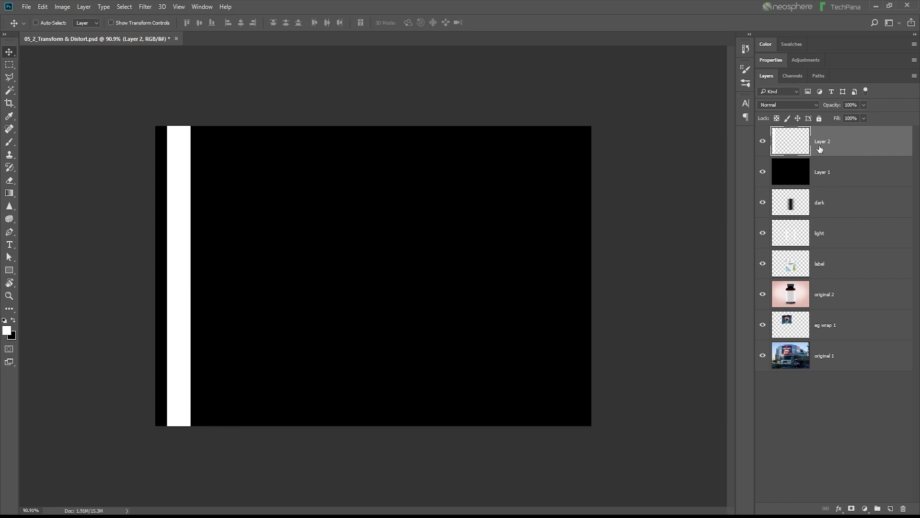
- Drag copies of the white stripe rightward into eight evenly spaced stripes
right_click(850, 136)
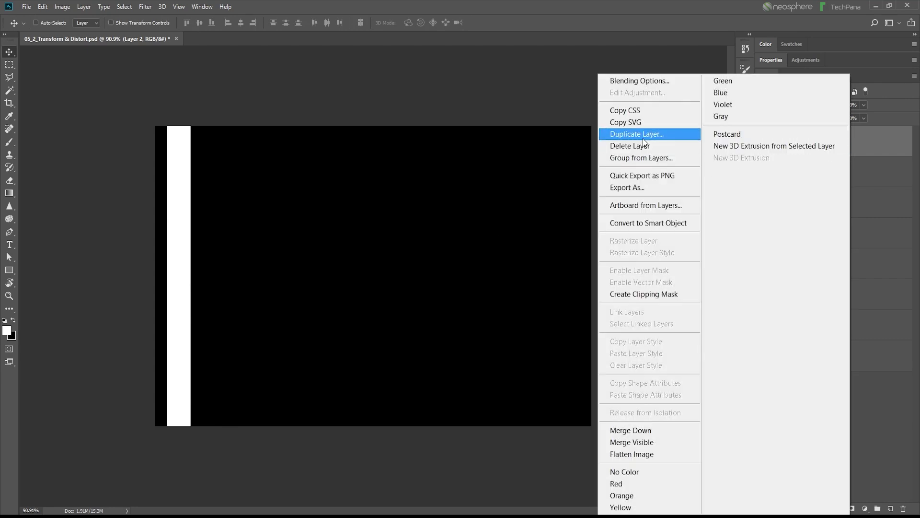
left_click(252, 270)
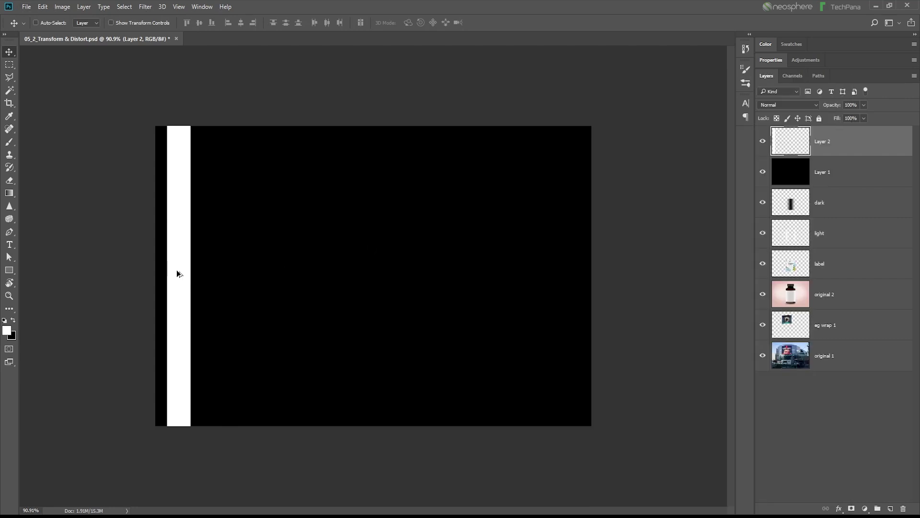
left_click_drag(177, 269, 228, 276)
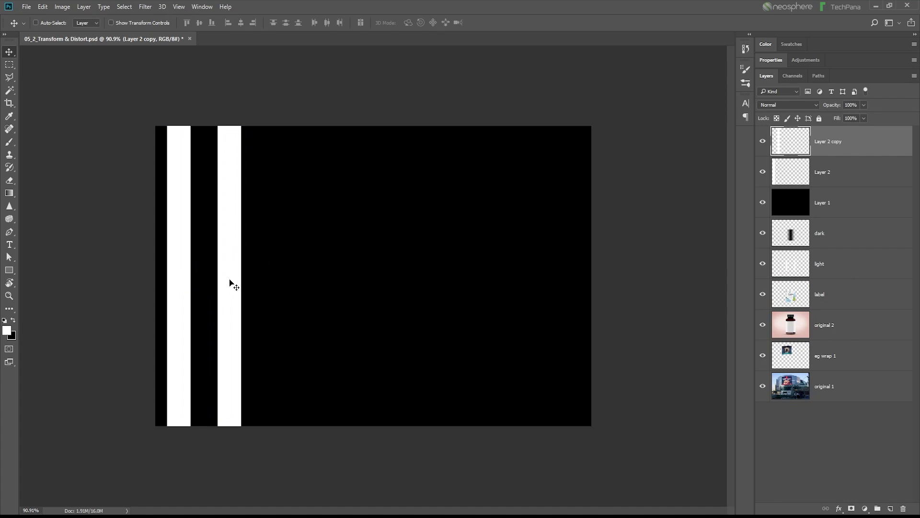
left_click_drag(230, 282, 383, 293)
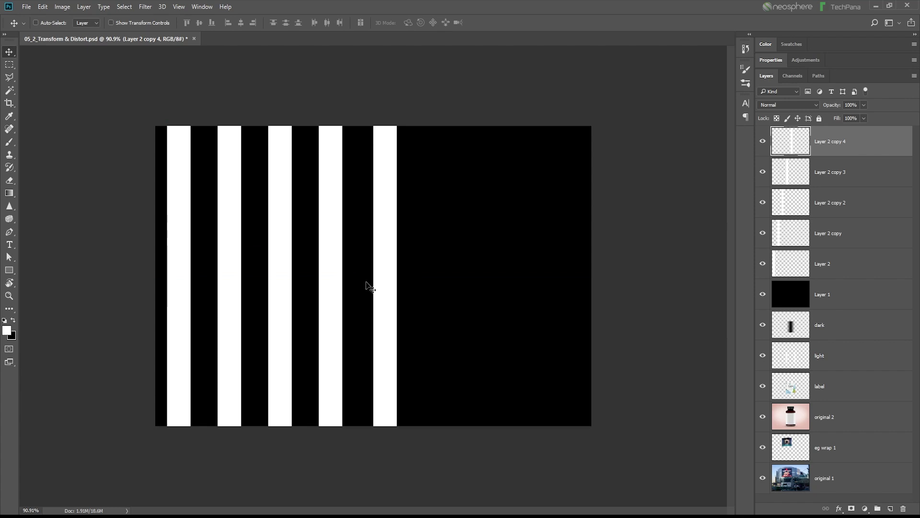
left_click_drag(384, 286, 434, 289)
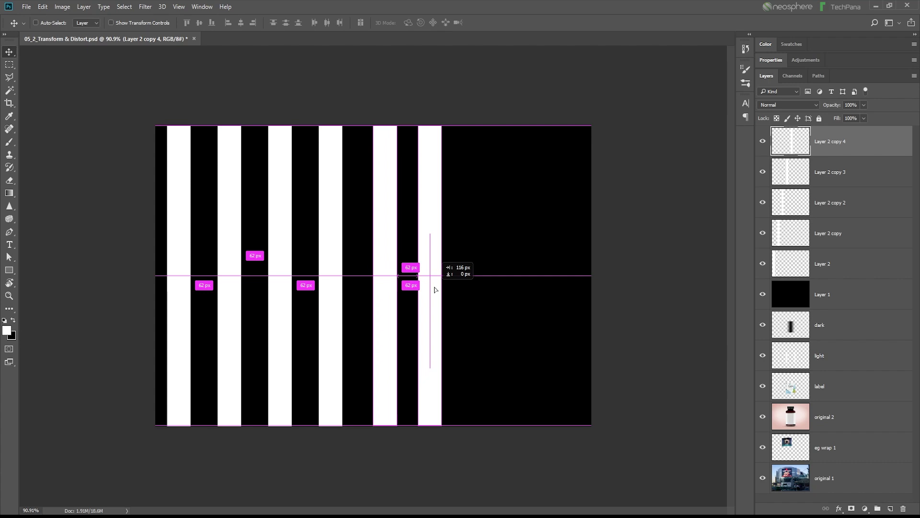
left_click_drag(435, 290, 433, 289)
left_click_drag(432, 289, 489, 287)
key("ctrl+z")
left_click_drag(427, 307, 539, 296)
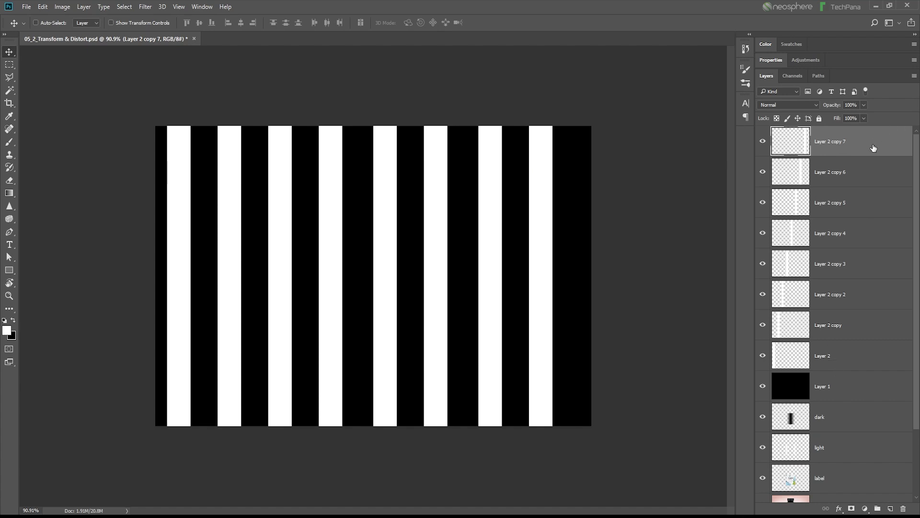
- Merge the eight stripe layers, centre them, and rename the layer 'middle'
left_click(840, 360, "shift")
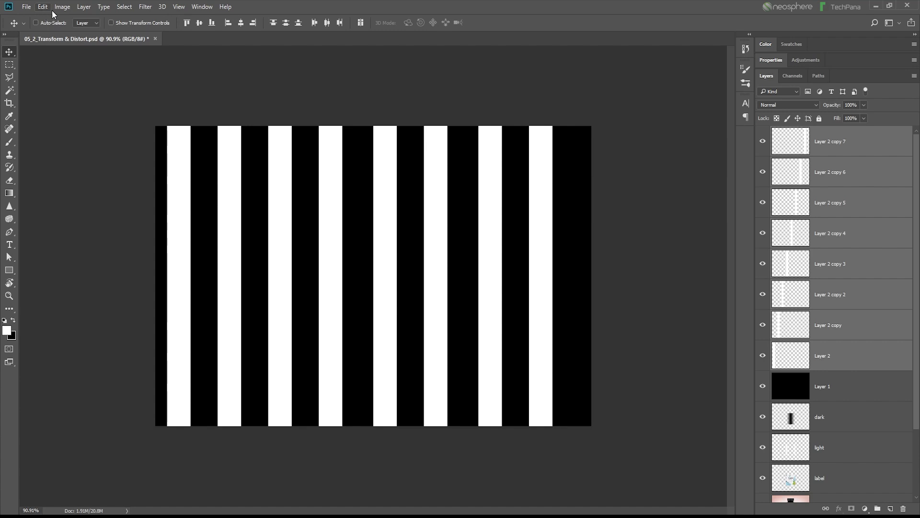
left_click(86, 10)
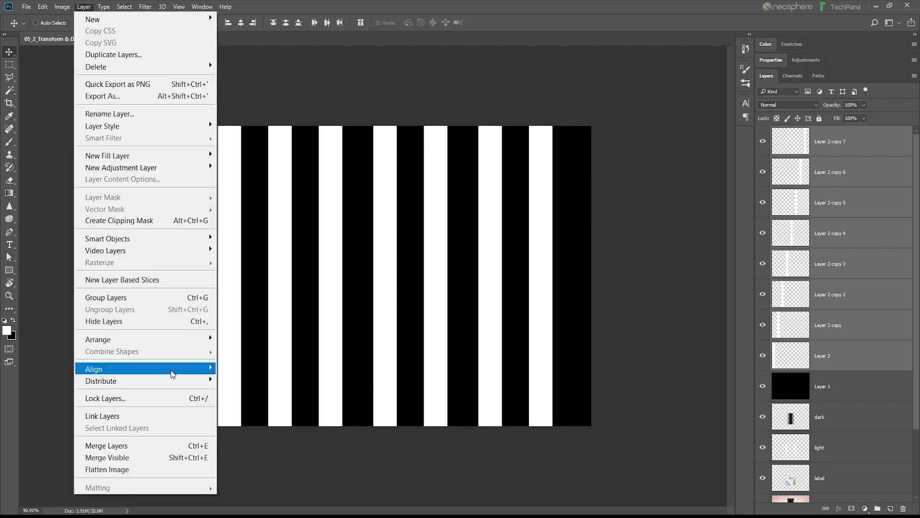
left_click(201, 447)
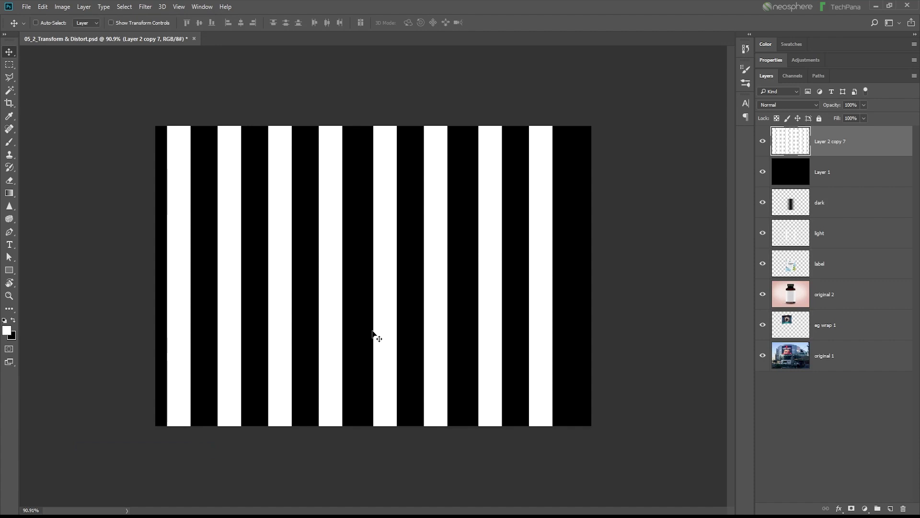
left_click_drag(403, 330, 413, 328)
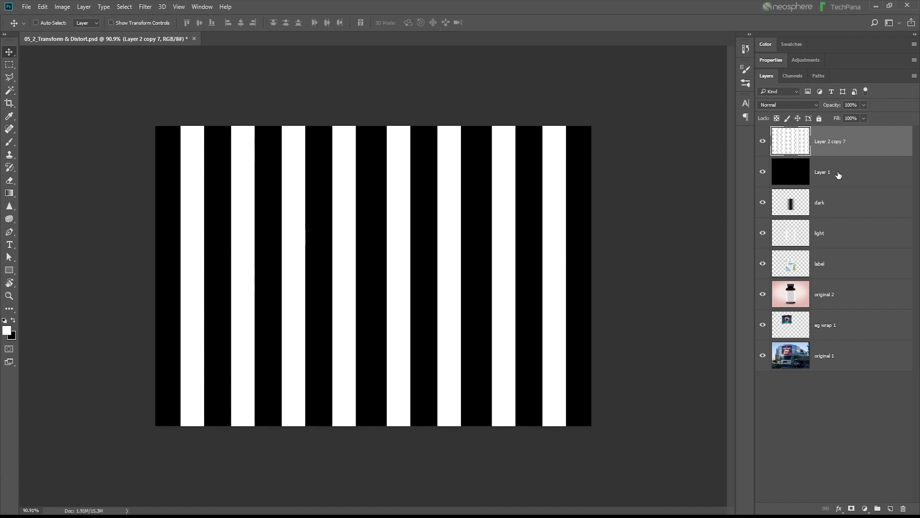
double_click(832, 142)
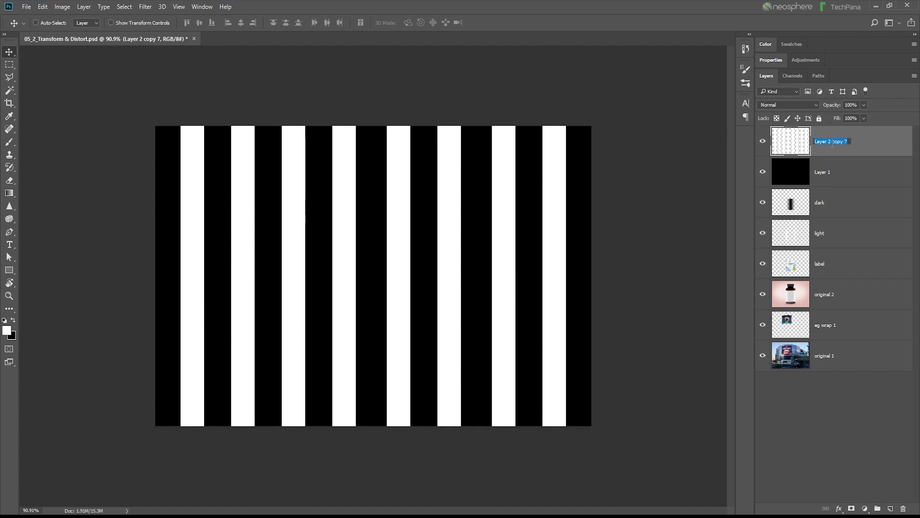
type("middle")
key("Return")
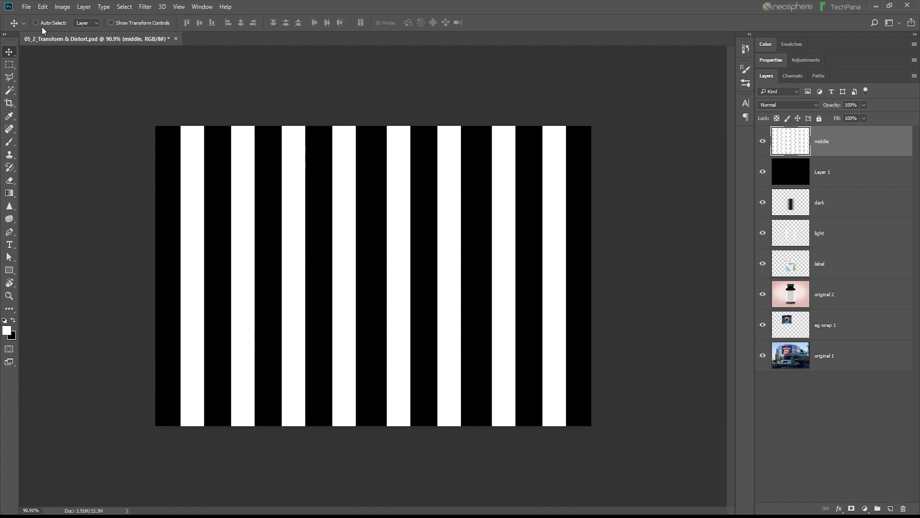
left_click(43, 10)
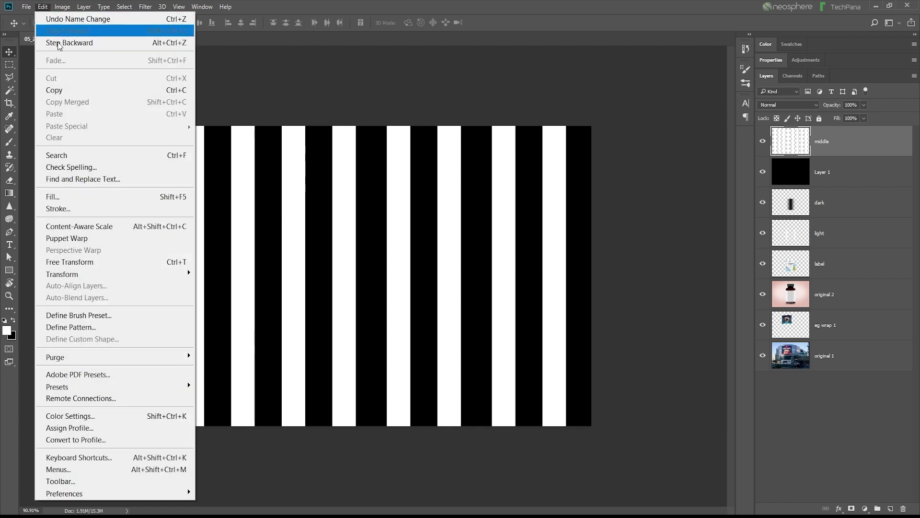
- Squash the middle stripes vertically into a central horizontal band
left_click(86, 262)
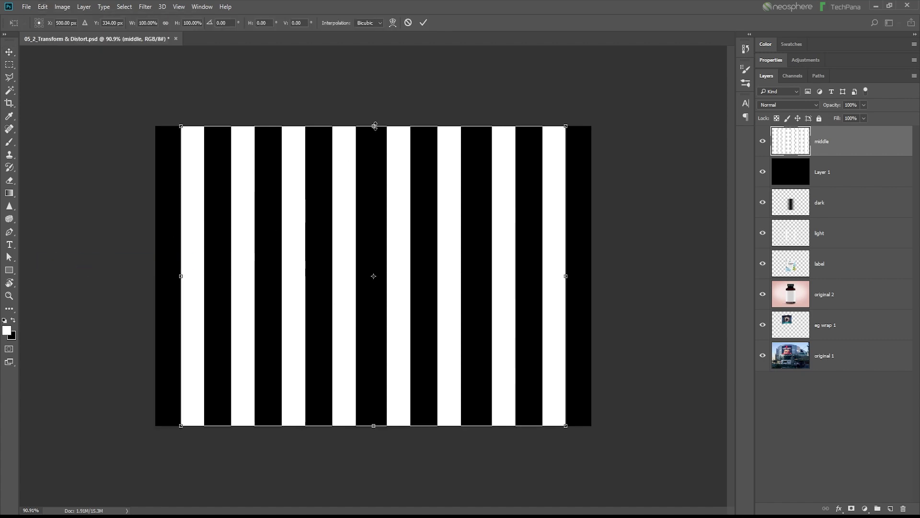
left_click_drag(374, 126, 383, 204)
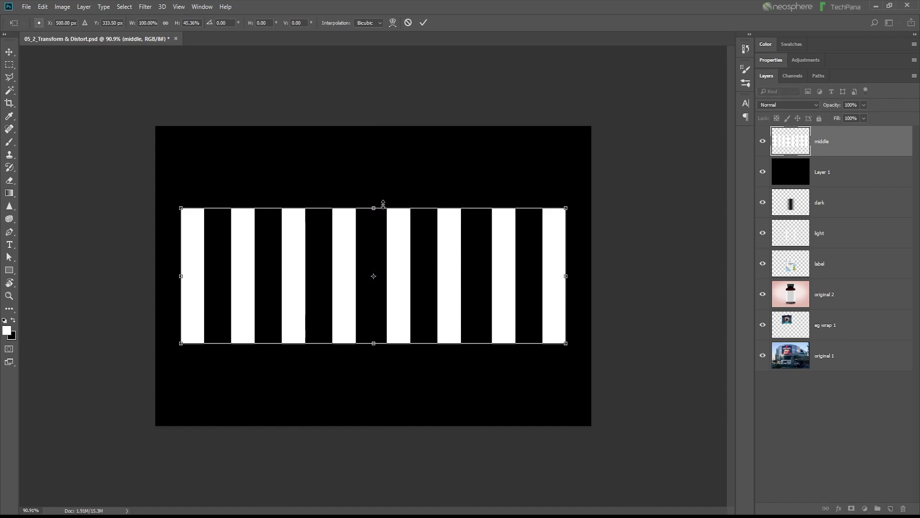
key("Return")
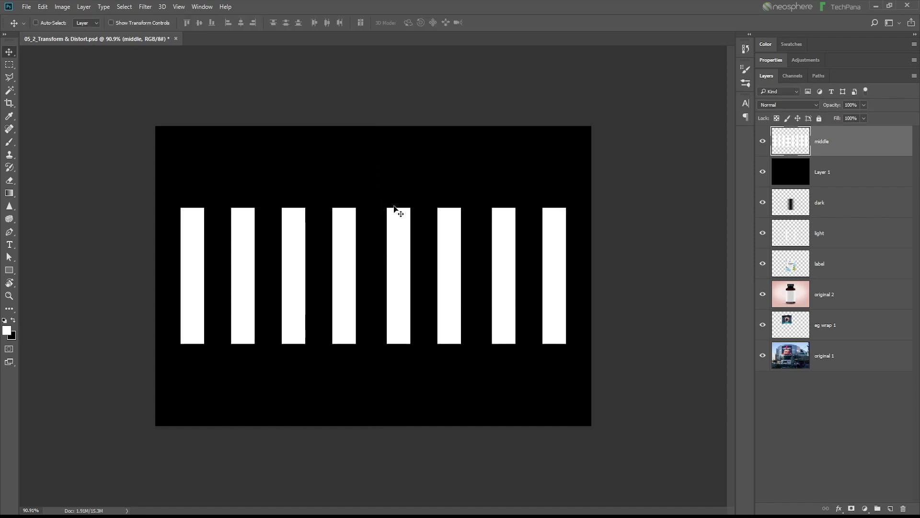
- Duplicate the middle layer as a new layer named 'top'
right_click(854, 150)
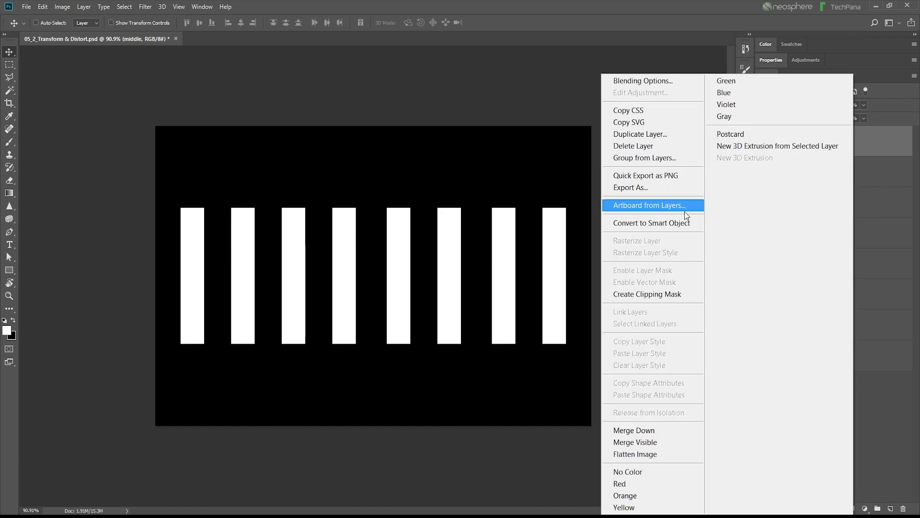
left_click(655, 136)
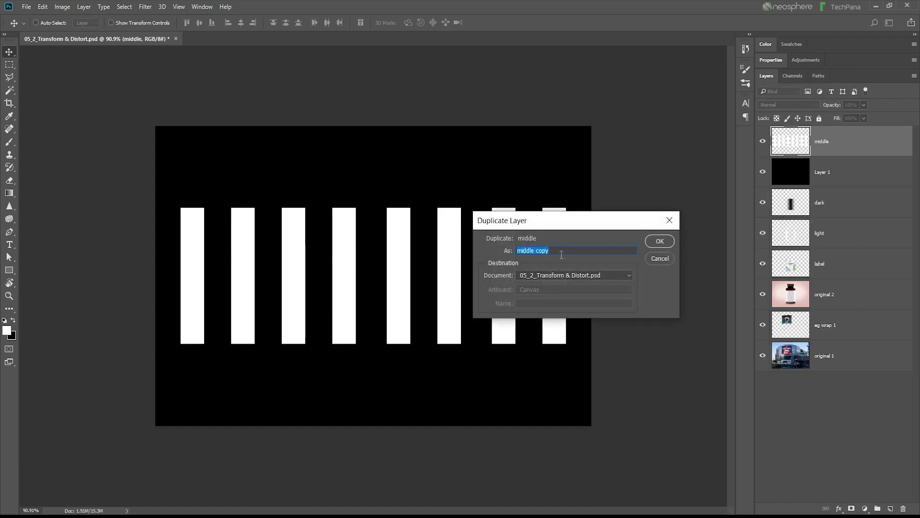
type("top")
key("Return")
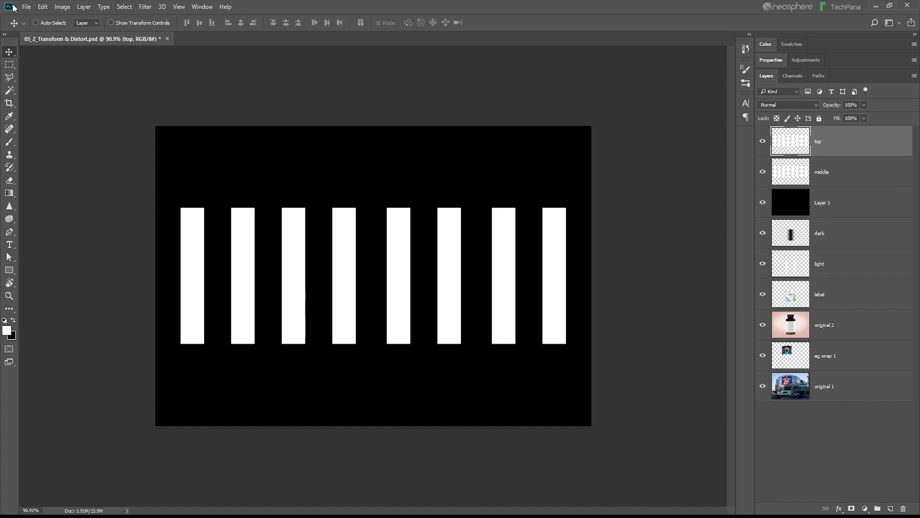
left_click(43, 8)
- Flip the top stripes above the band and fan a corner outward in Perspective into a ceiling
left_click(72, 262)
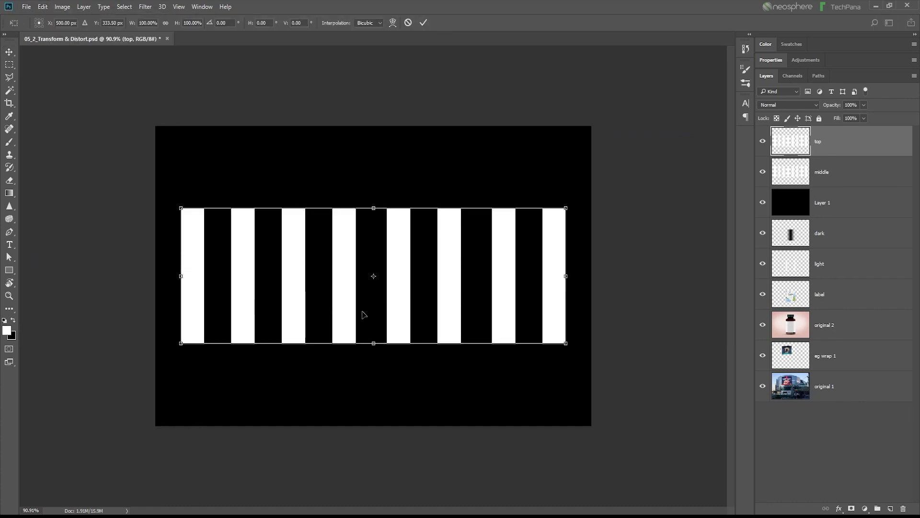
left_click_drag(374, 344, 380, 126)
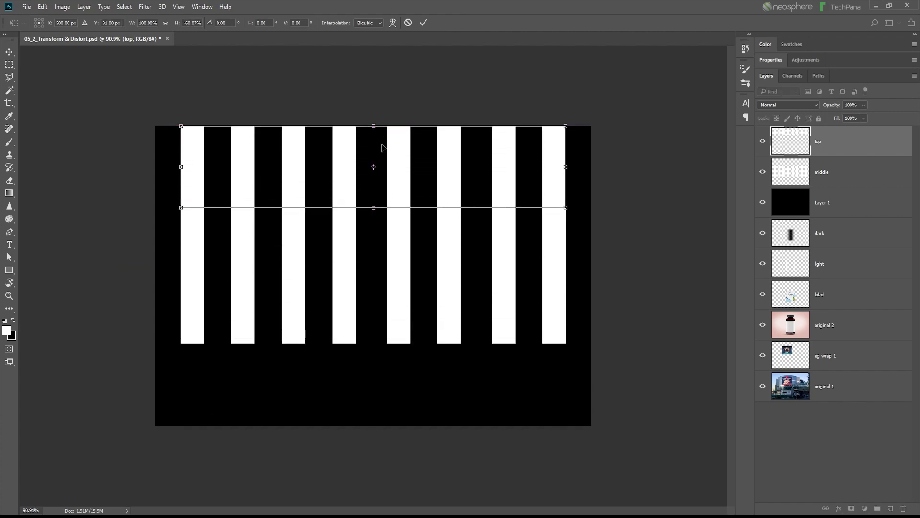
right_click(383, 152)
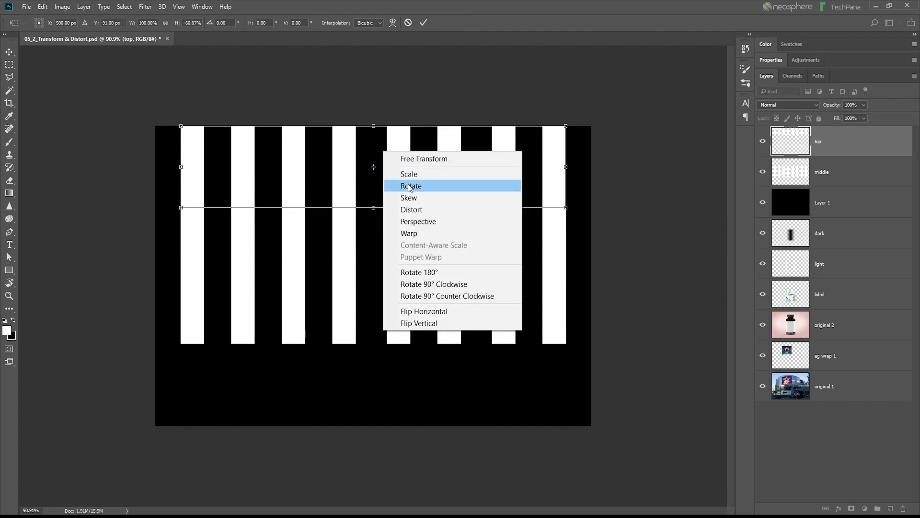
left_click(422, 210)
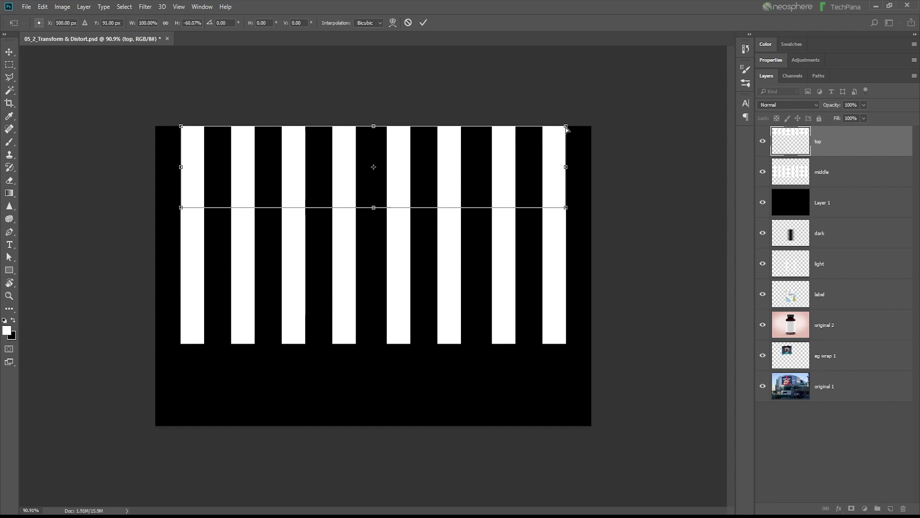
mouse_move(570, 130)
left_mouse_down()
mouse_move(566, 97)
mouse_move(565, 160)
mouse_move(570, 127)
mouse_move(605, 128)
mouse_move(568, 126)
left_mouse_up()
right_click(431, 174)
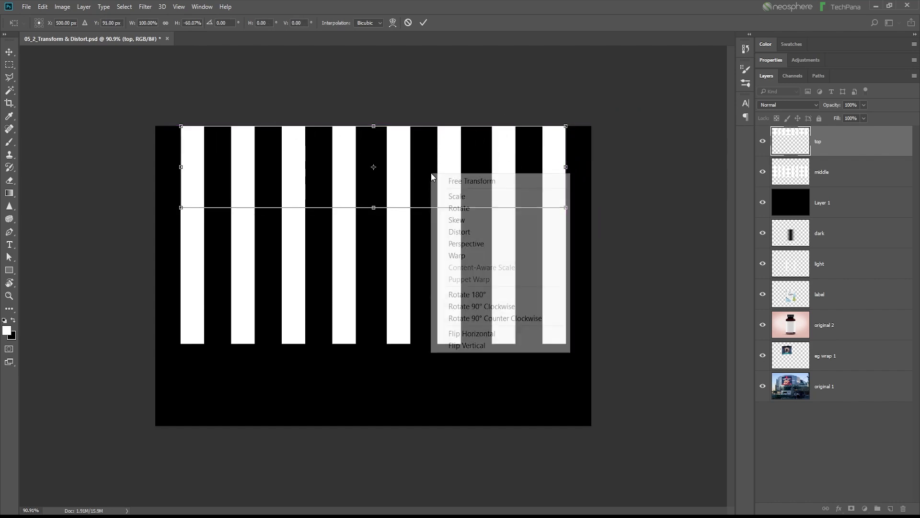
left_click(463, 245)
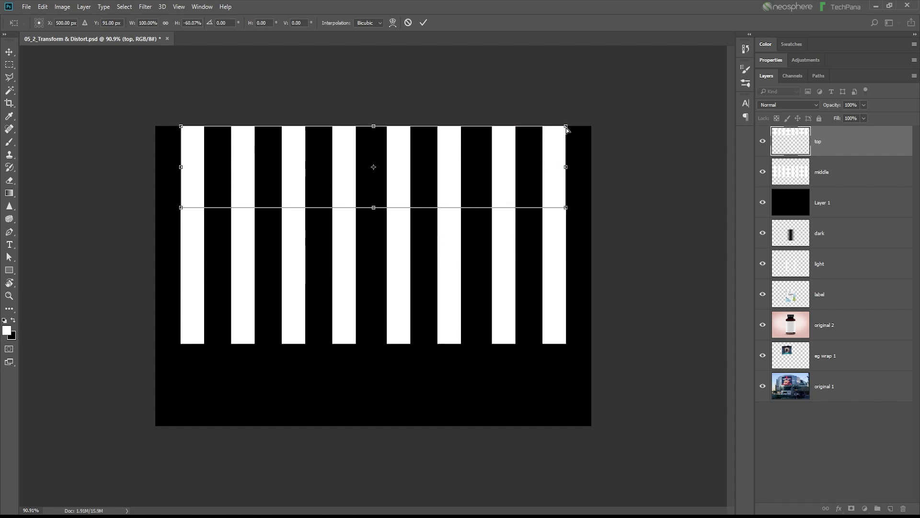
mouse_move(566, 127)
left_mouse_down()
mouse_move(567, 156)
mouse_move(567, 127)
left_mouse_up()
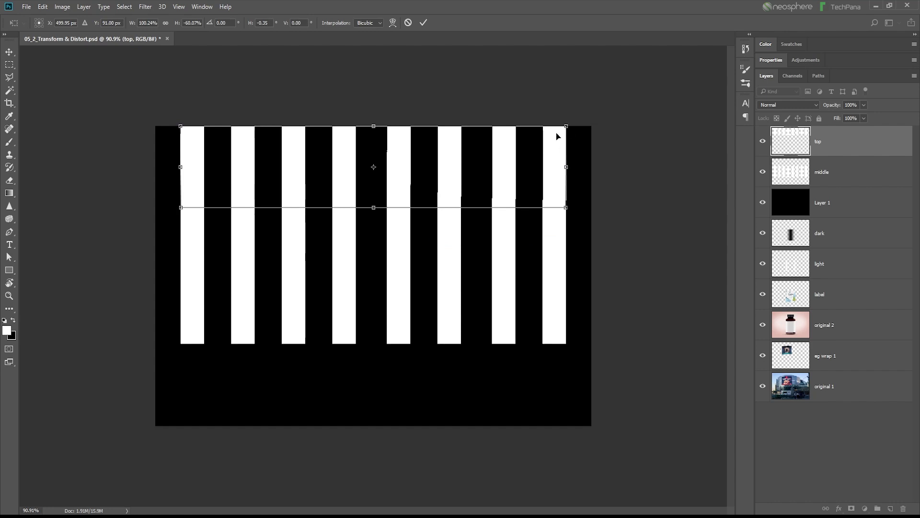
left_click_drag(566, 128, 854, 142)
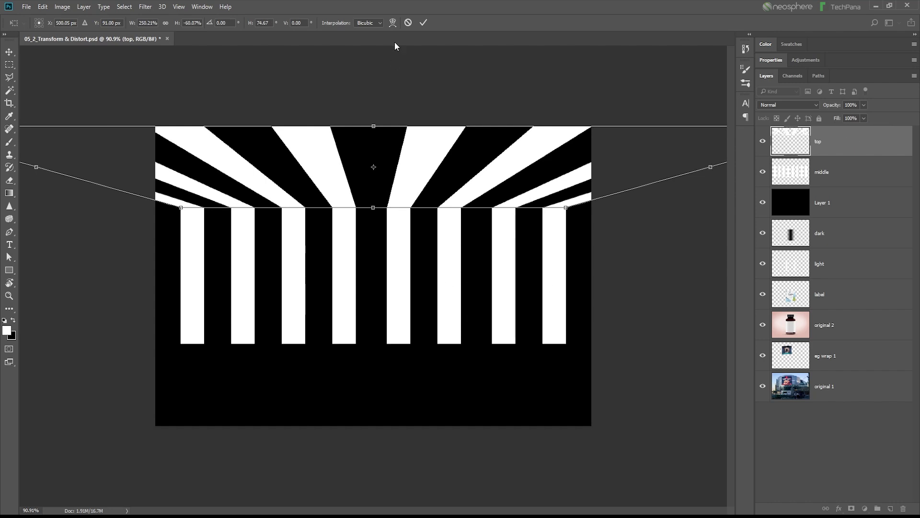
left_click(423, 22)
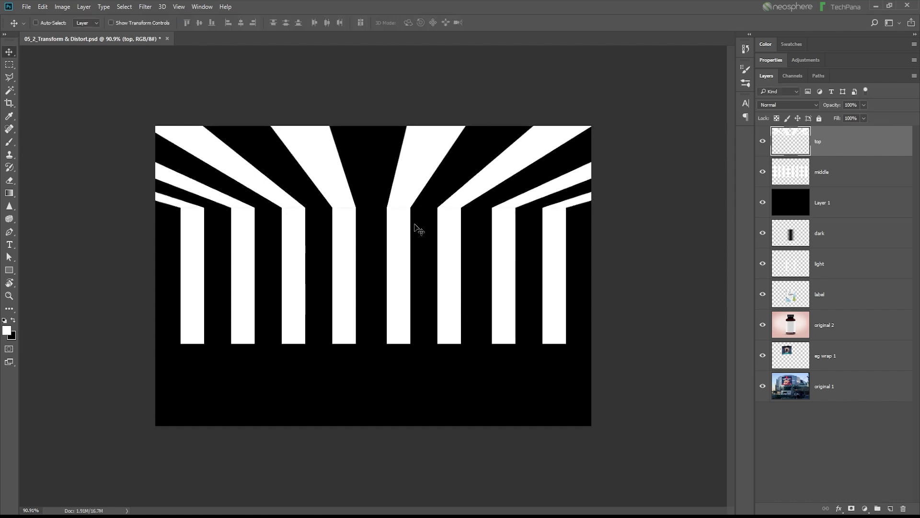
left_click(850, 183)
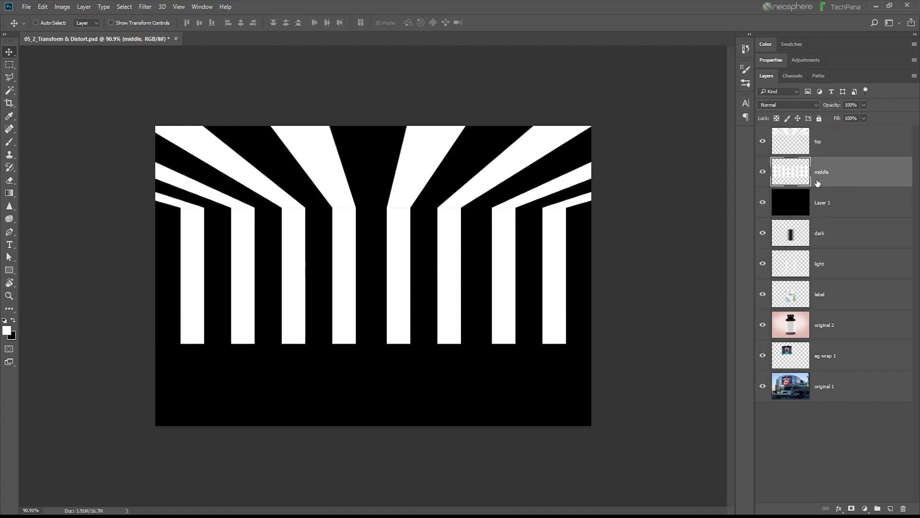
- Duplicate the middle layer as a new layer named 'bottom'
right_click(870, 173)
left_click(649, 135)
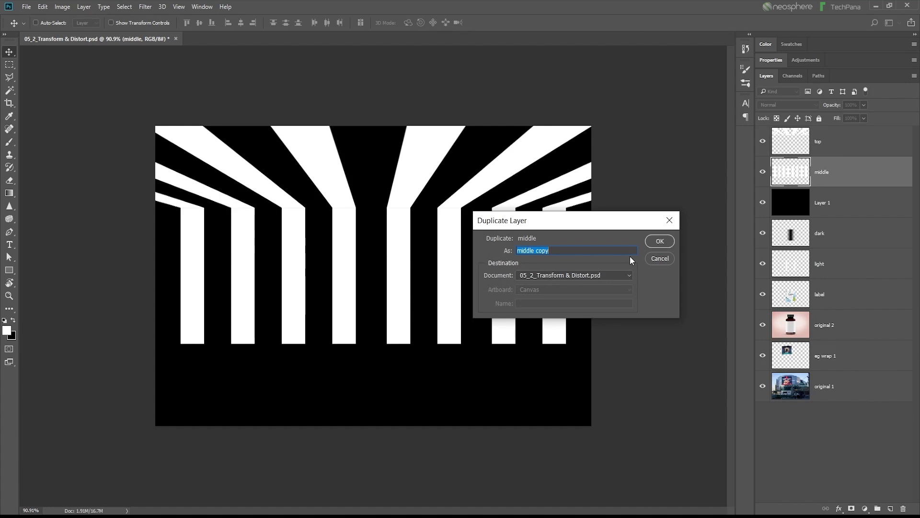
type("bottom")
key("Return")
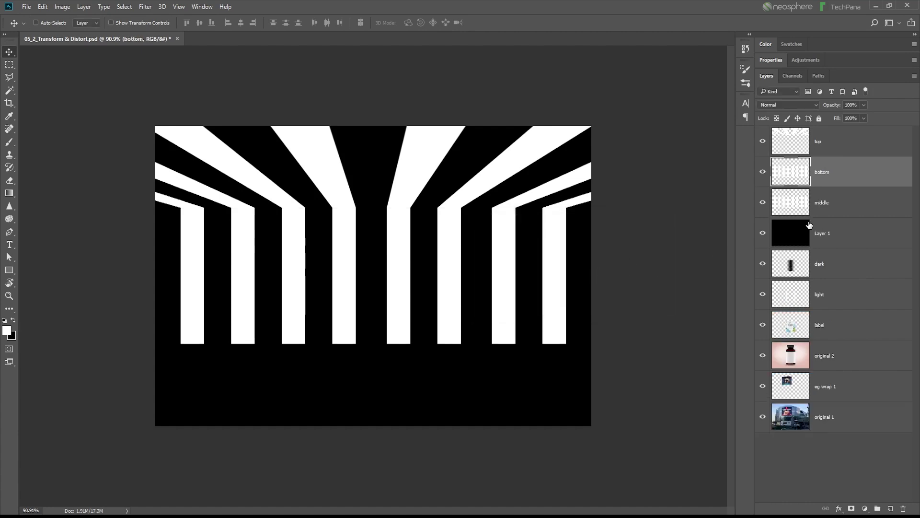
- Flip the bottom stripes below the band and widen them in Perspective into a fanning floor
left_click(41, 7)
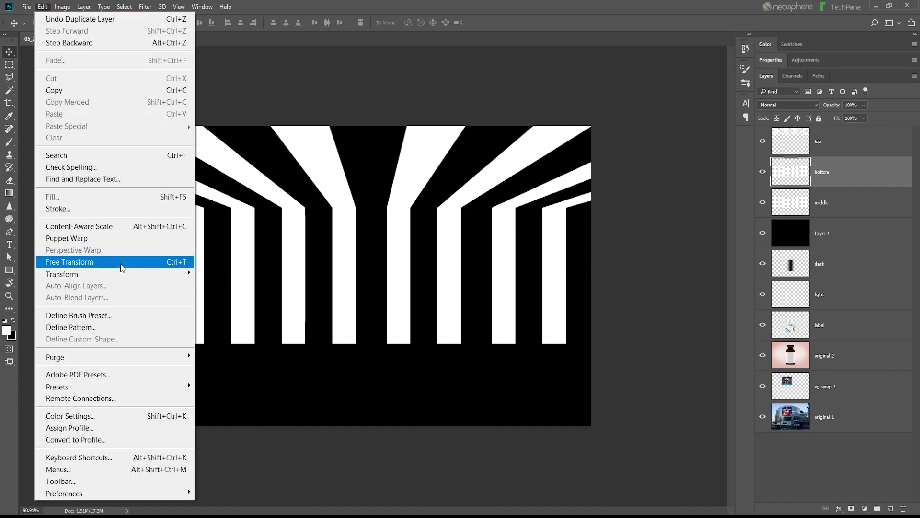
left_click(120, 263)
left_click_drag(372, 208, 376, 425)
right_click(387, 404)
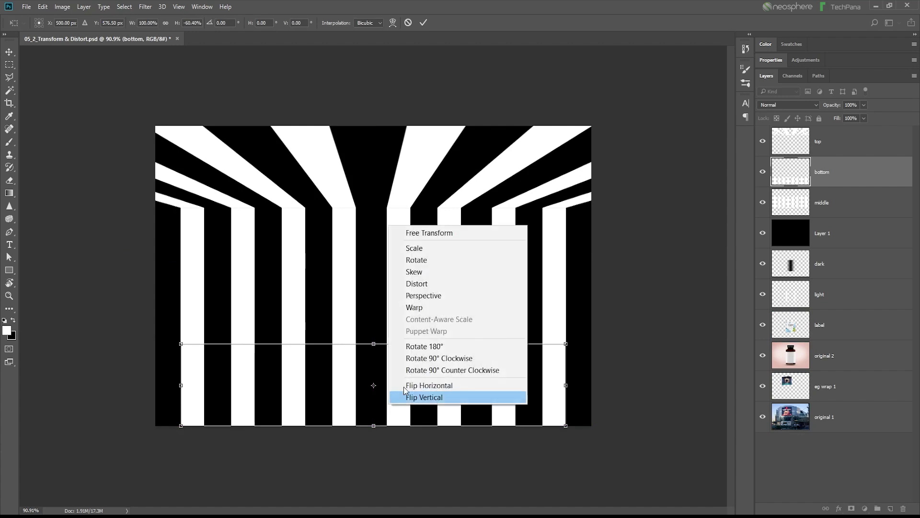
left_click(437, 296)
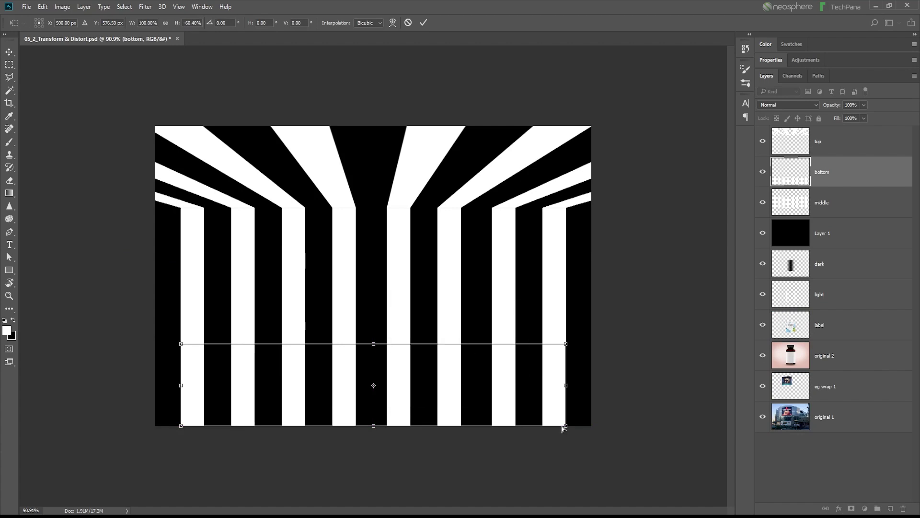
left_click_drag(563, 426, 852, 422)
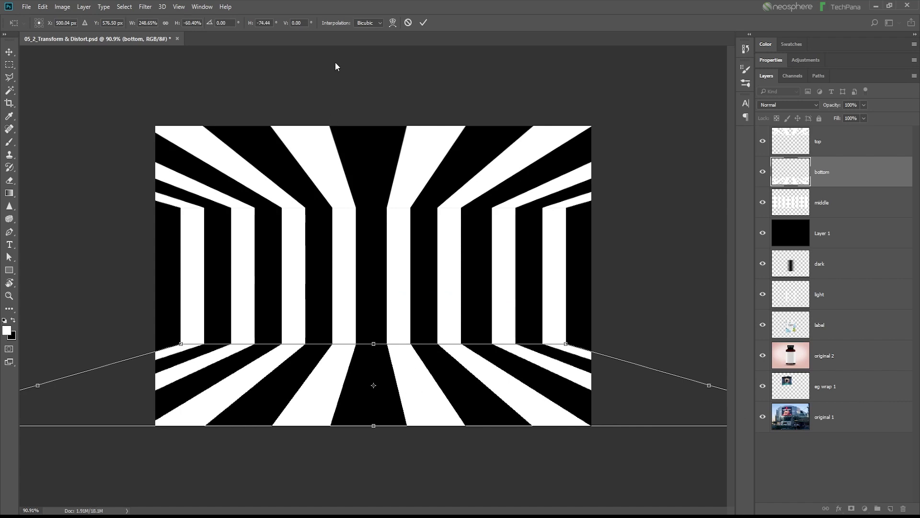
left_click(423, 23)
scroll(374, 288, "down", 2)
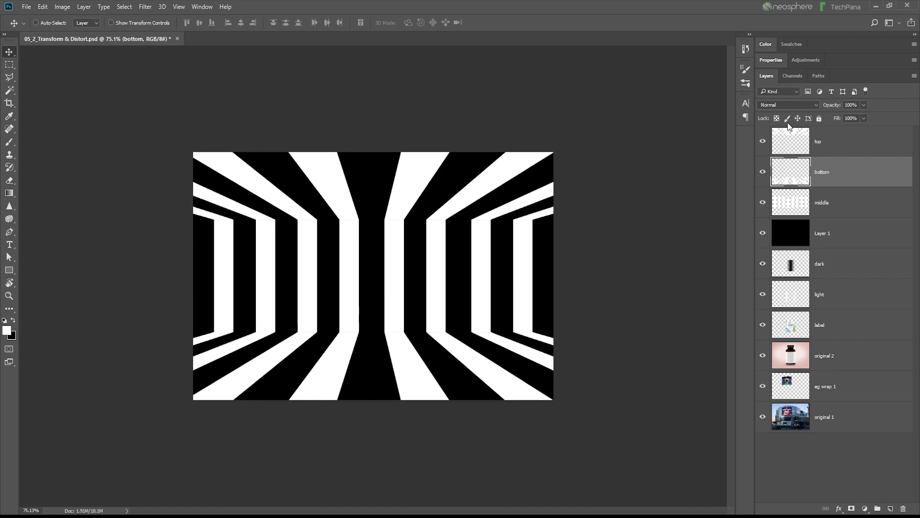
left_click(826, 149)
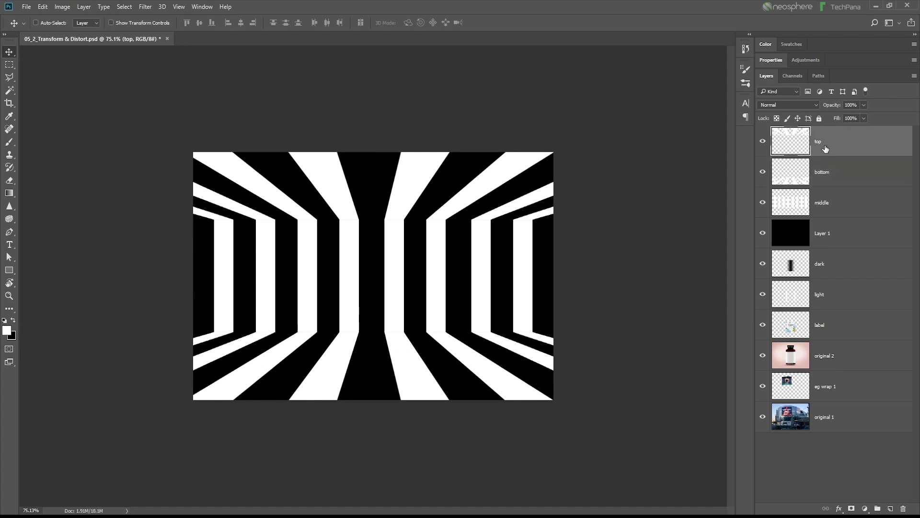
- Delete the top ceiling and bottom floor layers
left_click(903, 509)
left_click(427, 200)
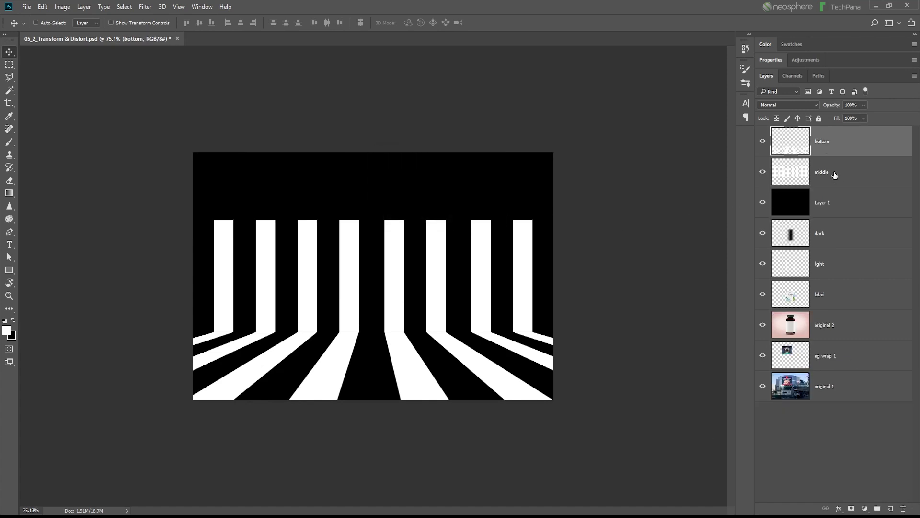
left_click(903, 508)
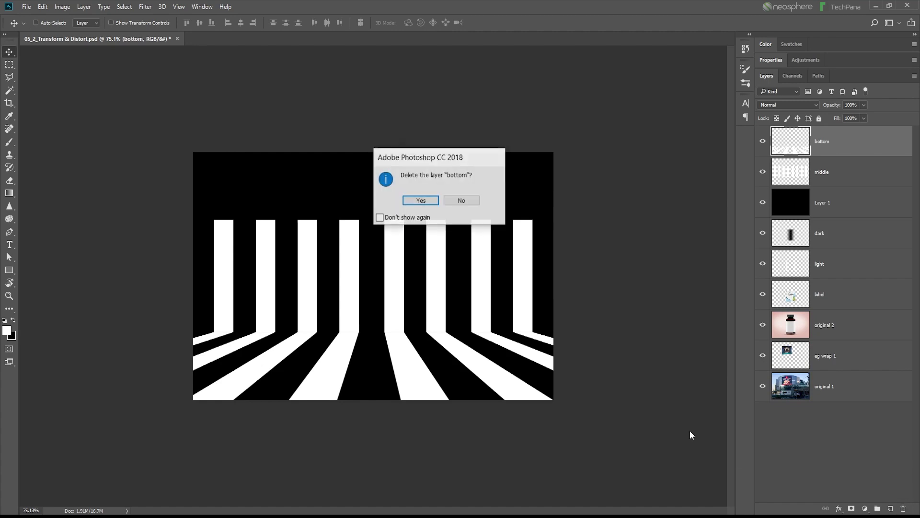
left_click(421, 201)
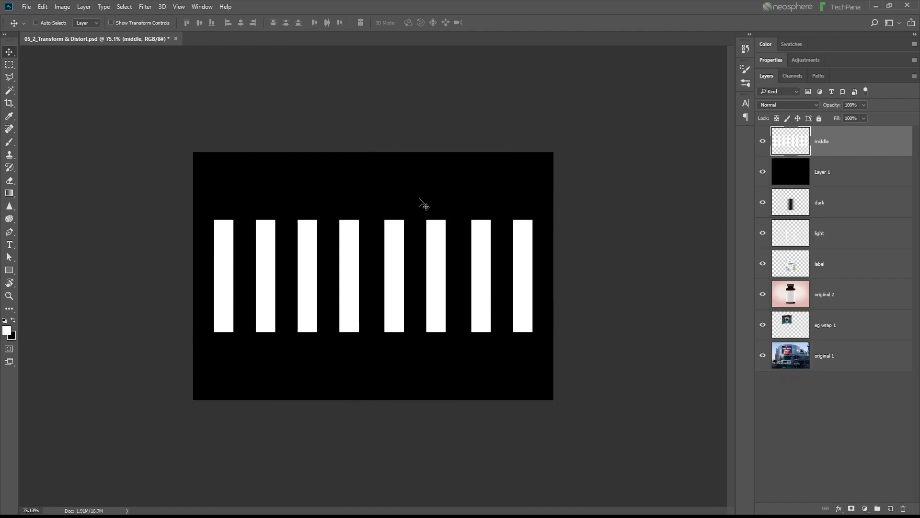
- Warp the middle stripes, bending the vertical lines into leftward arcs
left_click(42, 6)
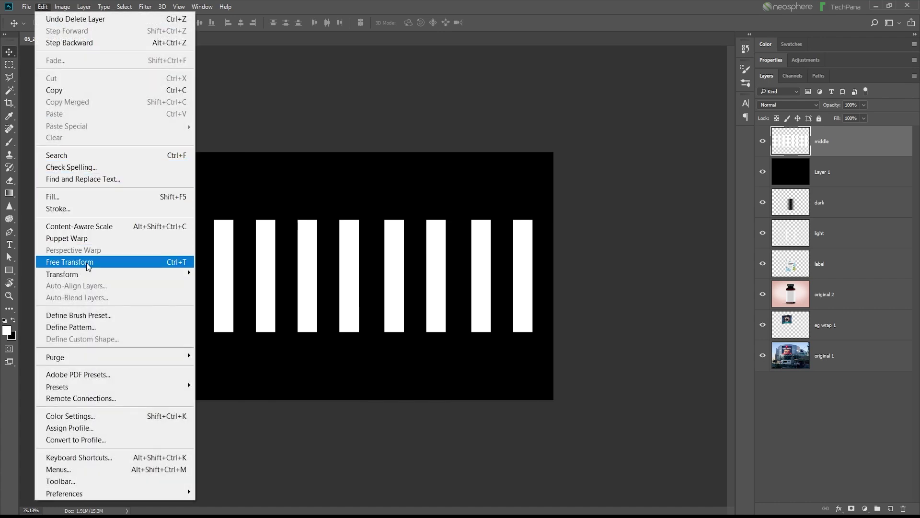
left_click(87, 264)
right_click(437, 259)
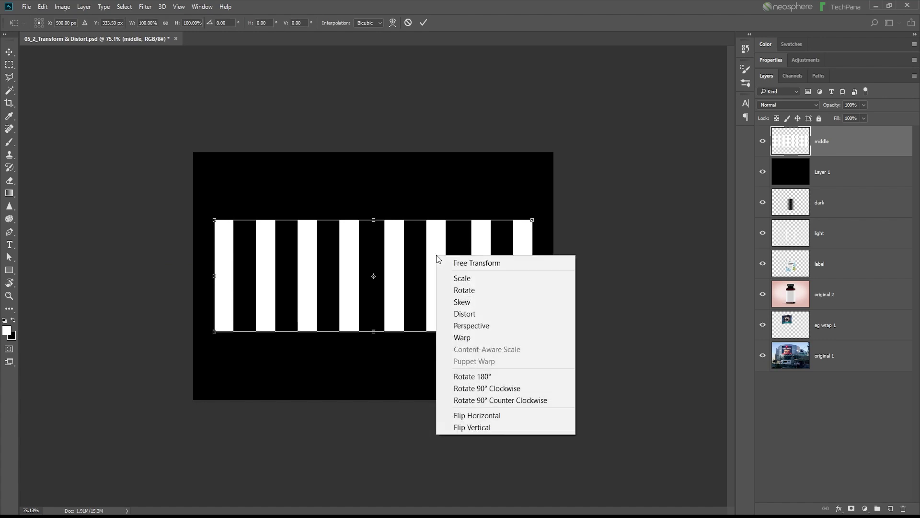
left_click(475, 338)
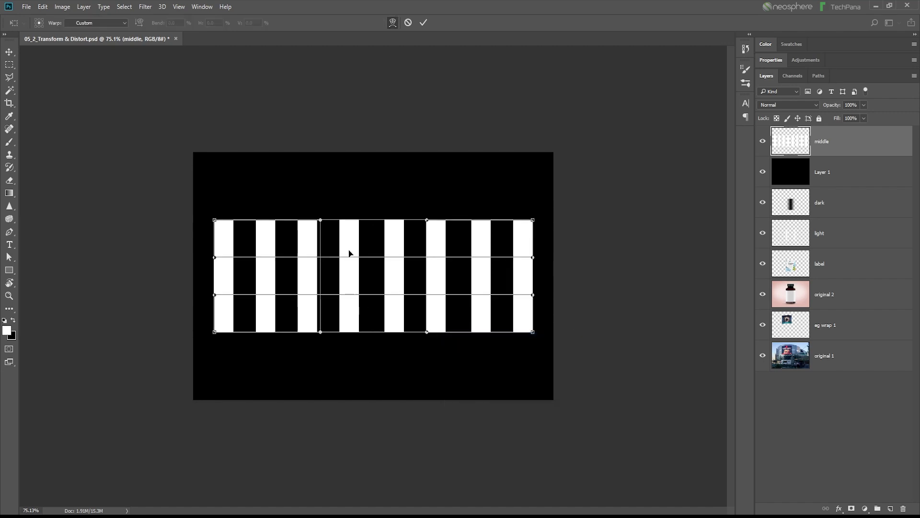
left_click_drag(403, 279, 359, 273)
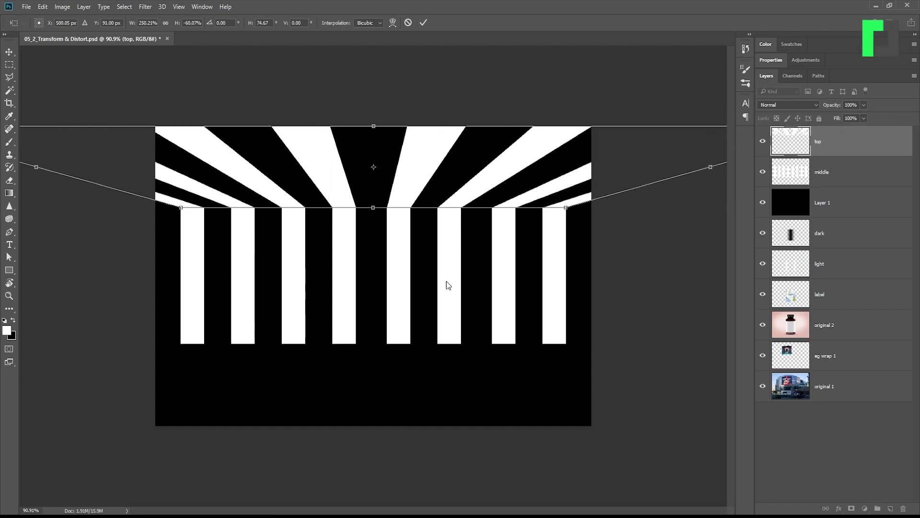
- Apply the transform and reveal the eg wrap 1 artwork on the building billboard
left_click(424, 22)
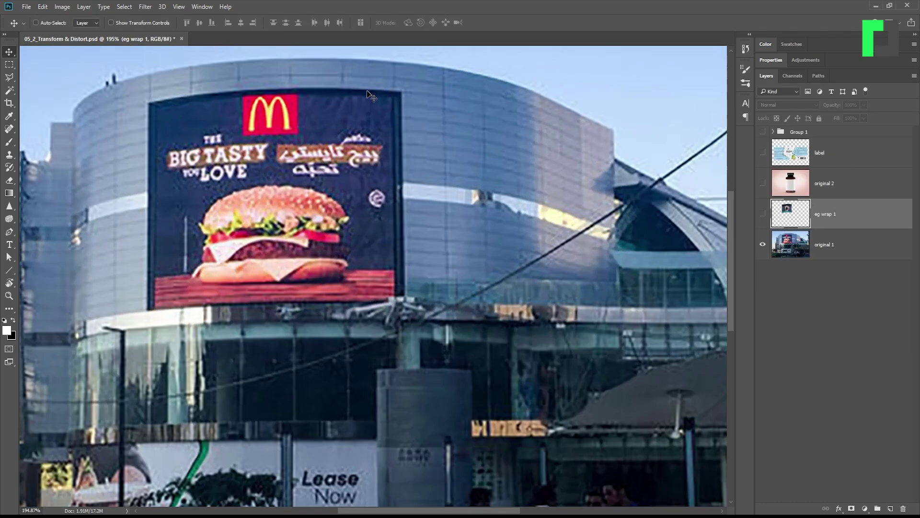
left_click(762, 214)
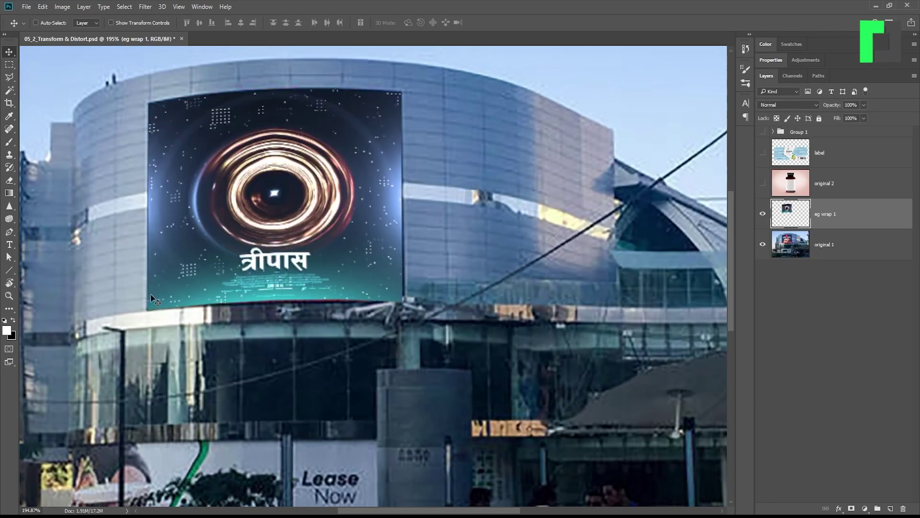
left_click(9, 181)
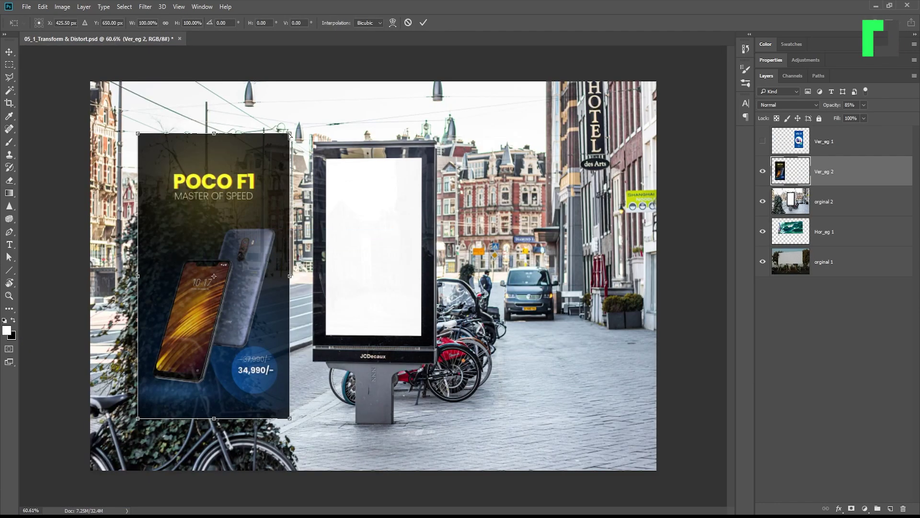
- Drag the POCO F1 poster's corners onto the street billboard frame
left_click_drag(289, 134, 423, 159)
left_click_drag(138, 135, 329, 160)
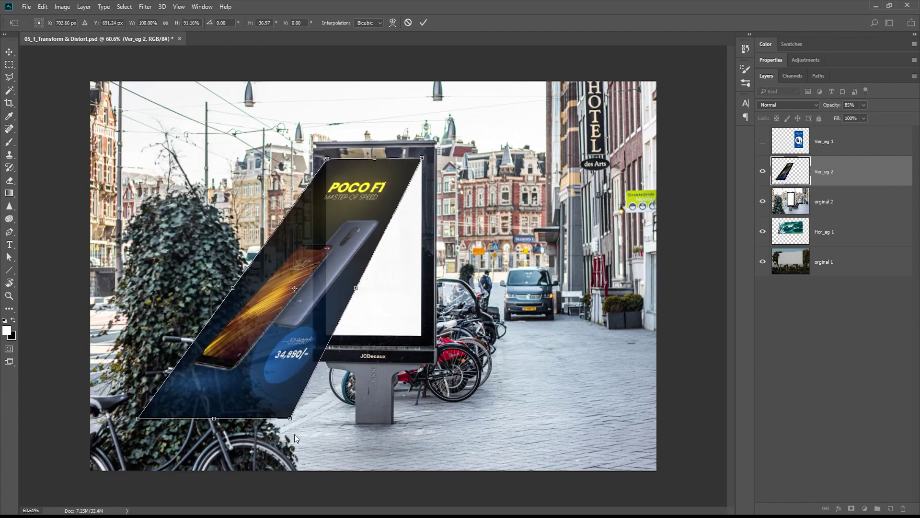
left_click_drag(290, 422, 422, 337)
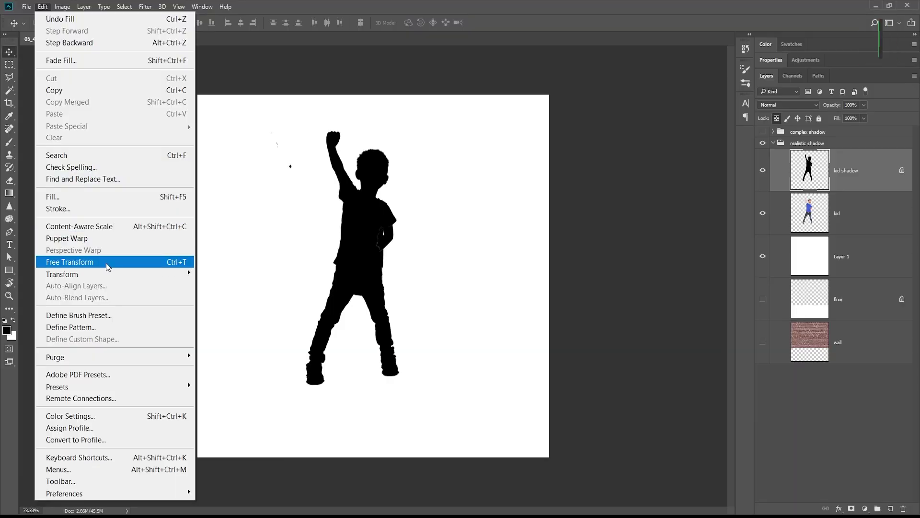
- Squash the kid silhouette onto the floor at 35% opacity, then select the madal drum layer
left_click(108, 263)
left_click_drag(336, 129, 342, 337)
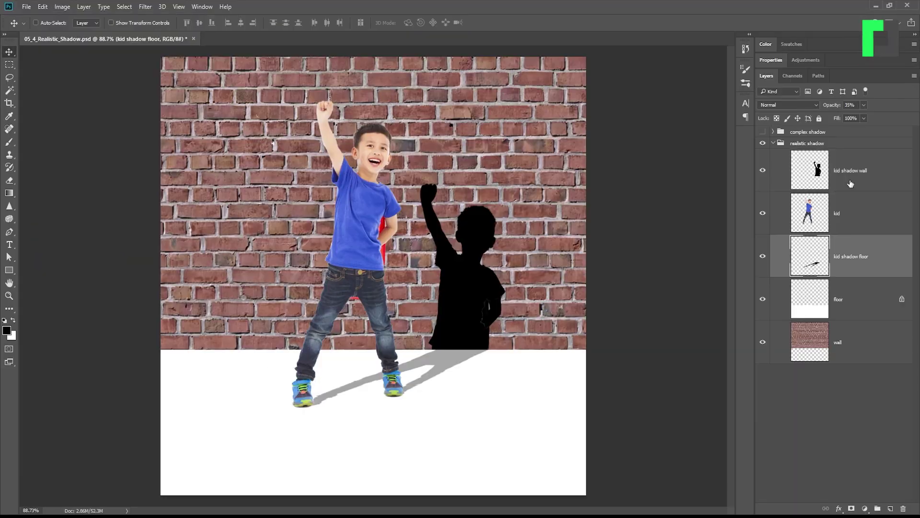
left_click_drag(849, 170, 847, 223)
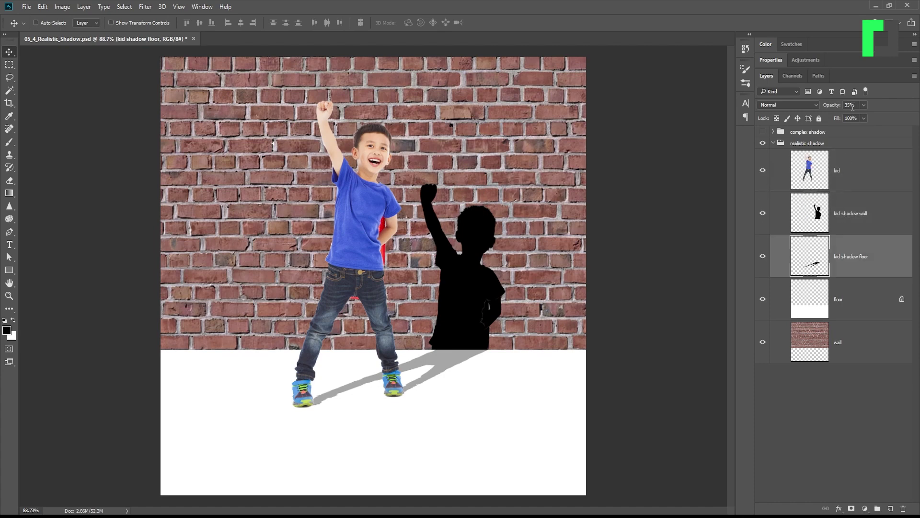
type("35")
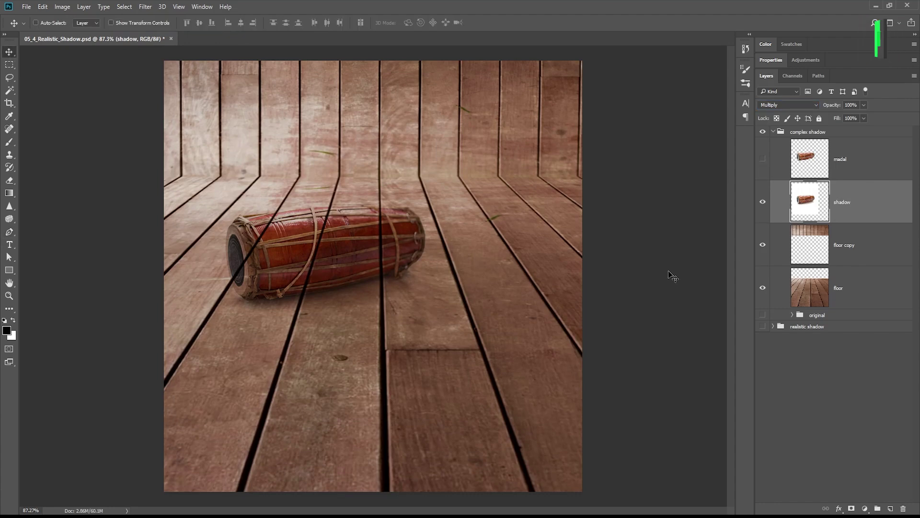
left_click(783, 170)
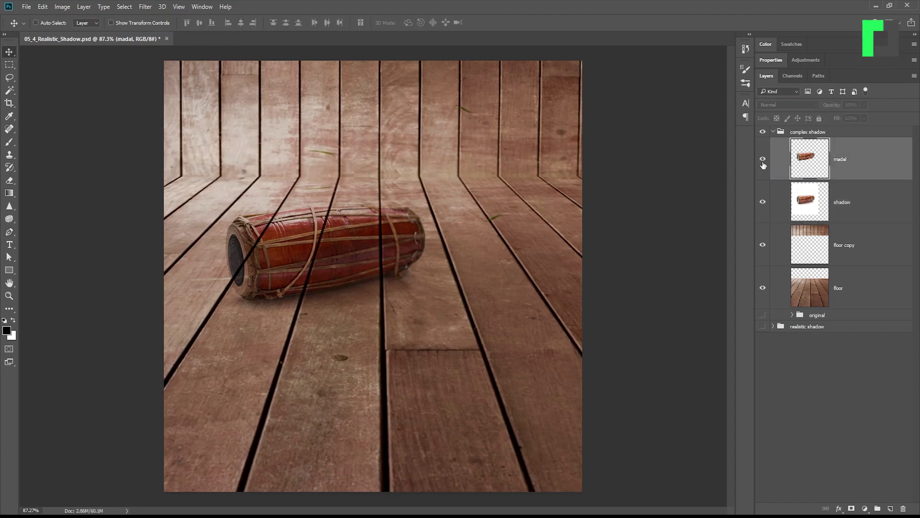